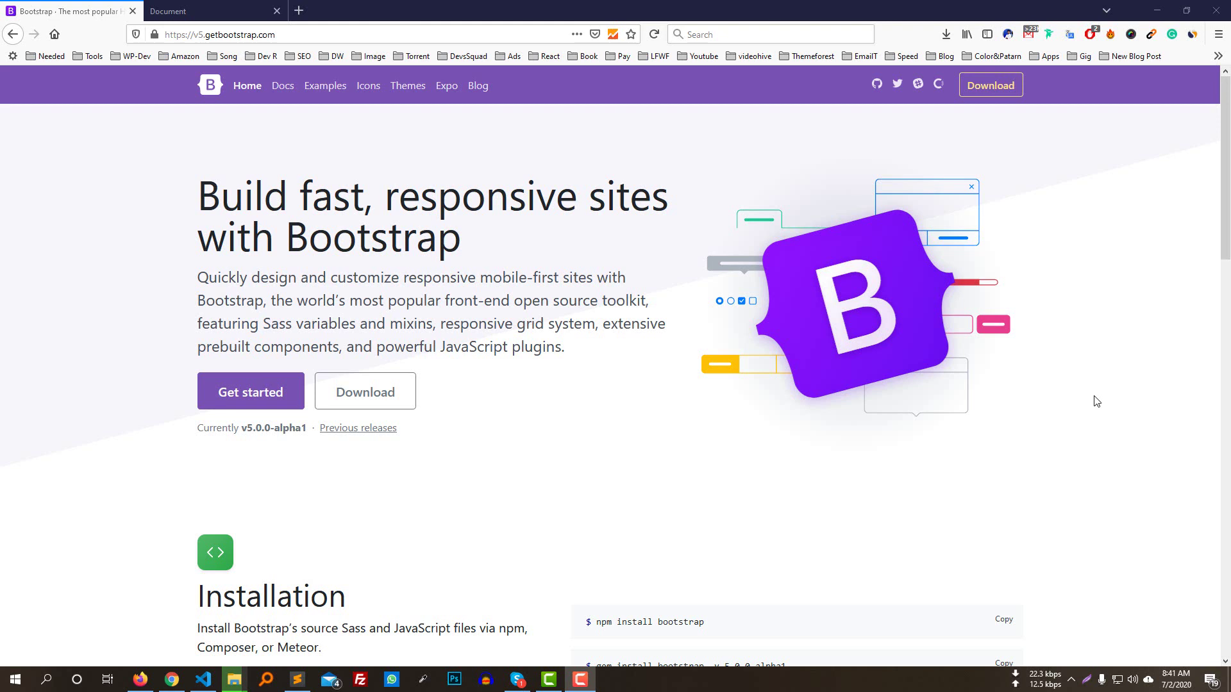
Step: Open the link context menu for the Get started button on the Bootstrap 5 homepage
{"action": "right_click", "coordinate": [258, 395]}
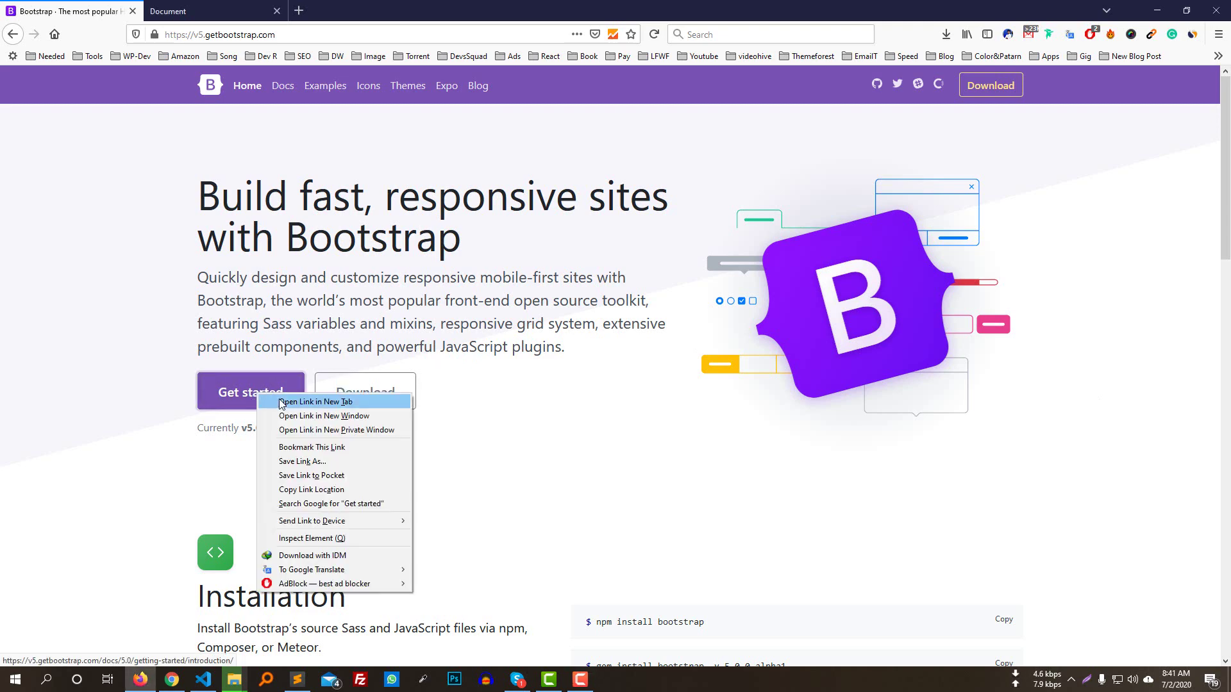
Step: Open Get started in a new tab and copy the Bootstrap CSS stylesheet link
{"action": "left_click", "coordinate": [280, 403]}
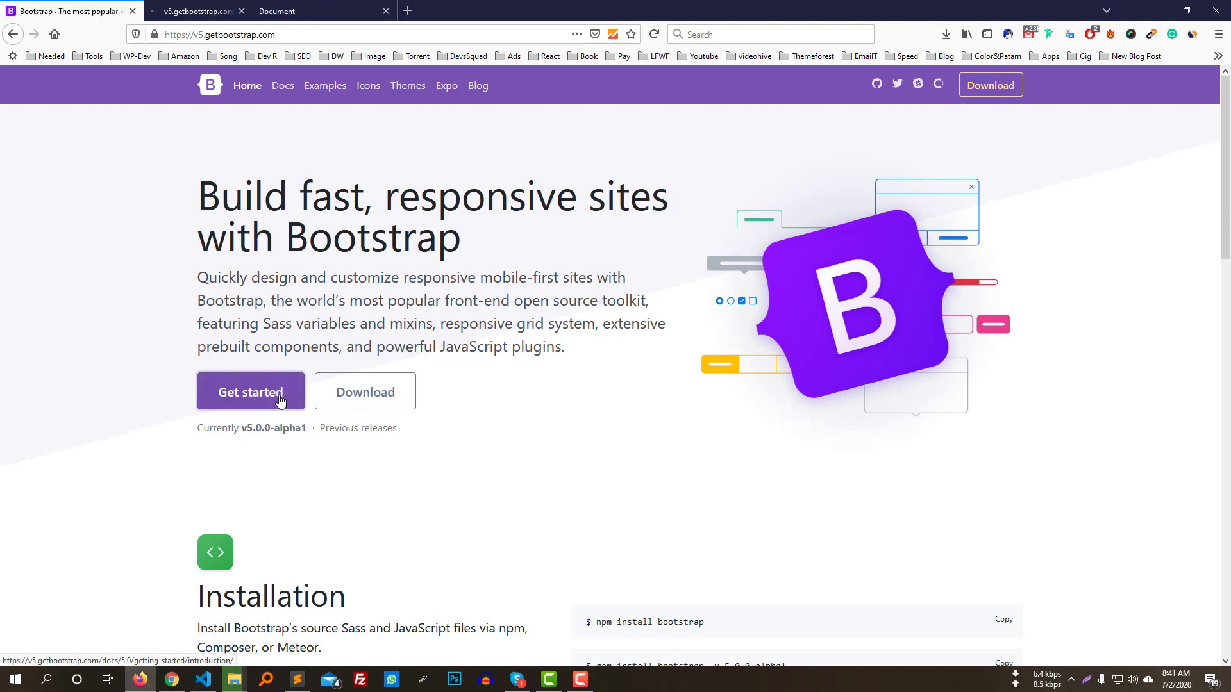
{"action": "key", "text": "ctrl+Tab"}
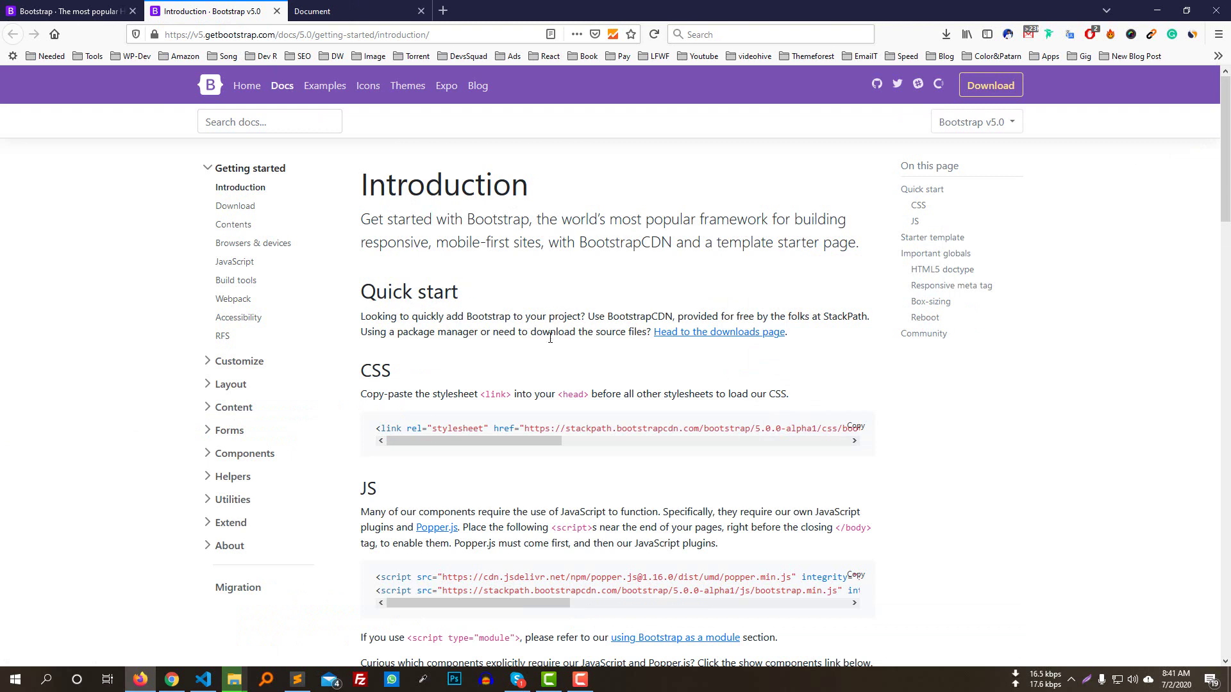
{"action": "scroll", "coordinate": [552, 337], "scroll_direction": "down", "scroll_amount": 1}
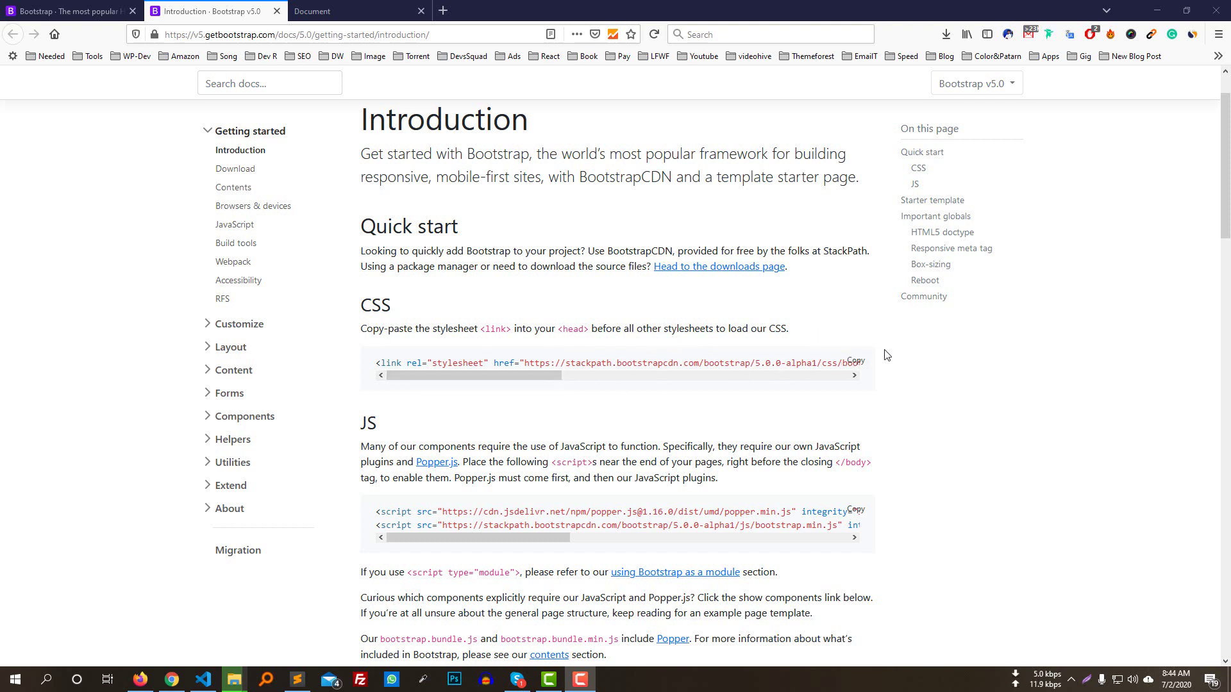
{"action": "left_click", "coordinate": [863, 363]}
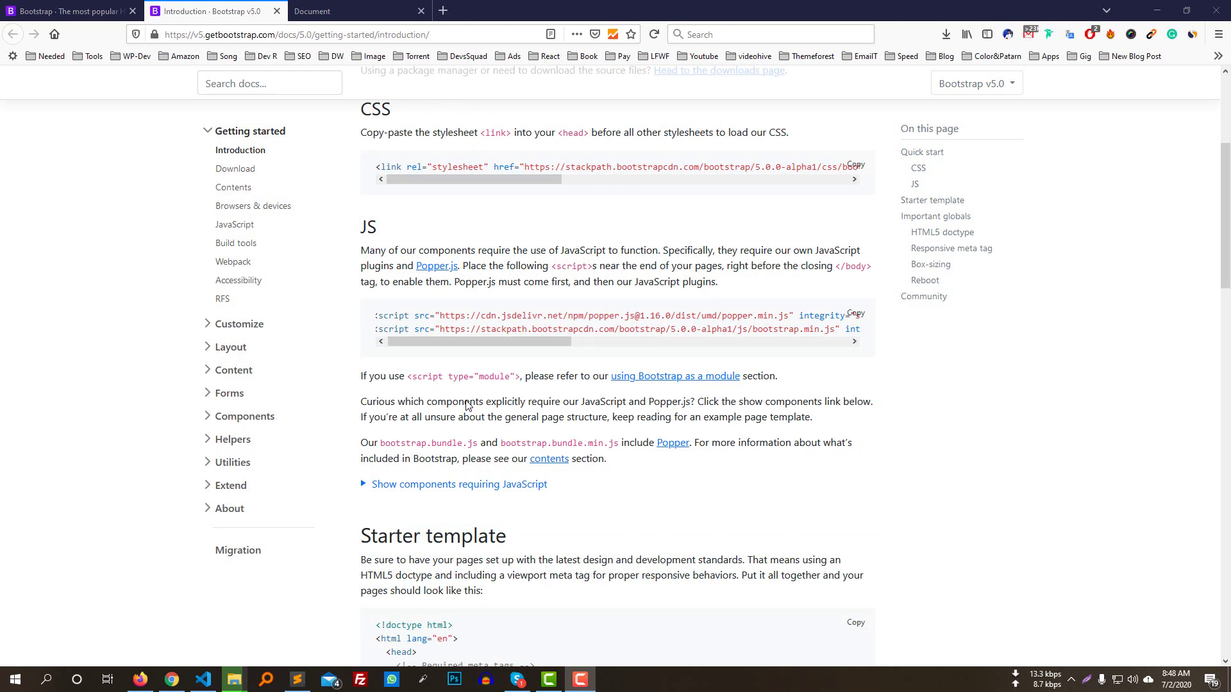
Step: Open the 'using Bootstrap as a module' link in a new tab and switch to it
{"action": "left_click_drag", "start_coordinate": [564, 342], "coordinate": [329, 377]}
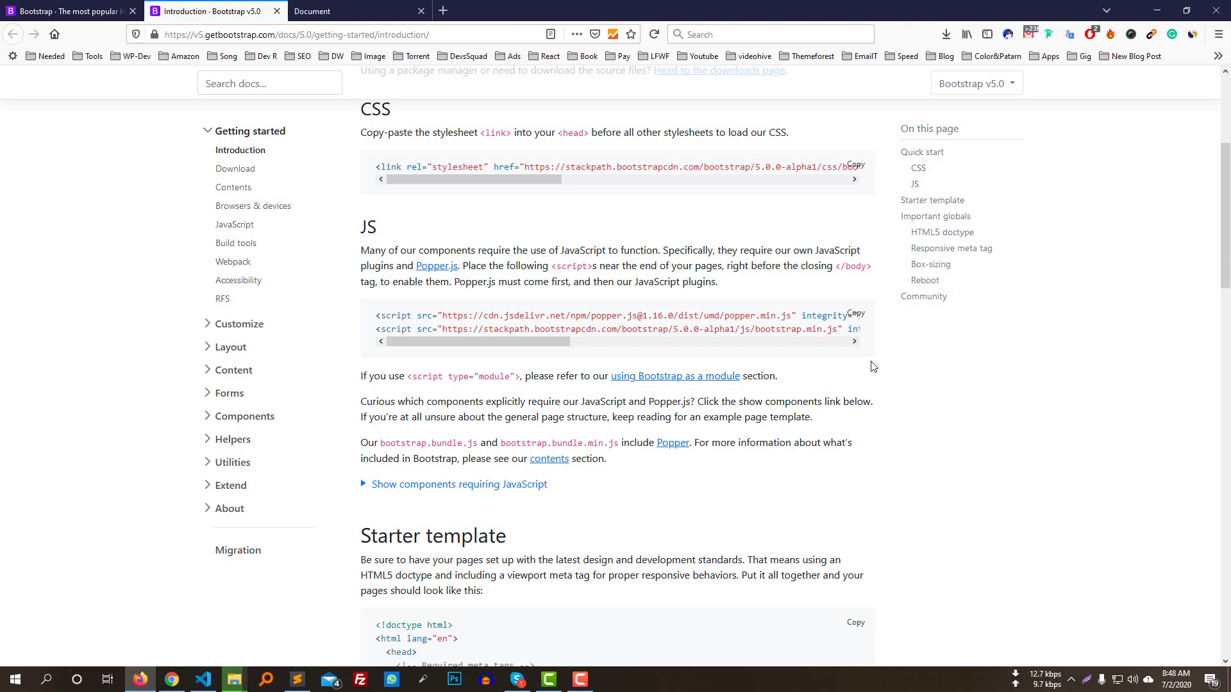
{"action": "right_click", "coordinate": [698, 376]}
{"action": "left_click", "coordinate": [730, 386]}
{"action": "left_click", "coordinate": [359, 11]}
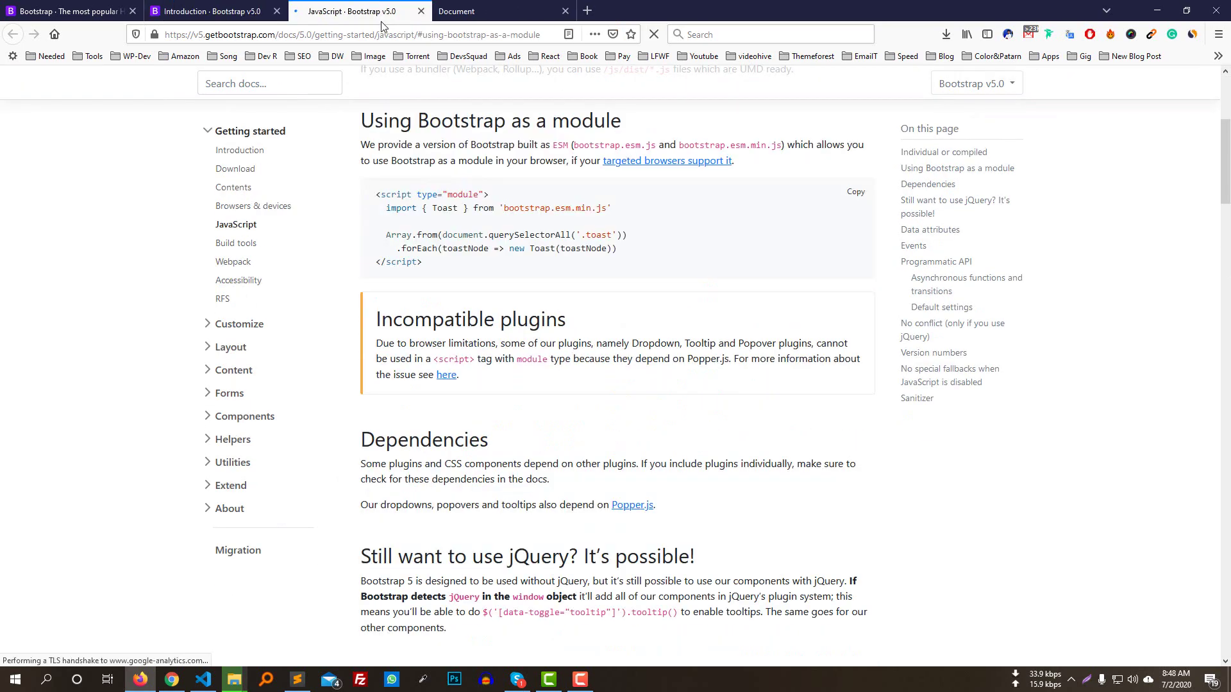
Step: Scroll through the JavaScript docs, then go back to the Introduction tab
{"action": "scroll", "coordinate": [633, 386], "scroll_direction": "down", "scroll_amount": 2}
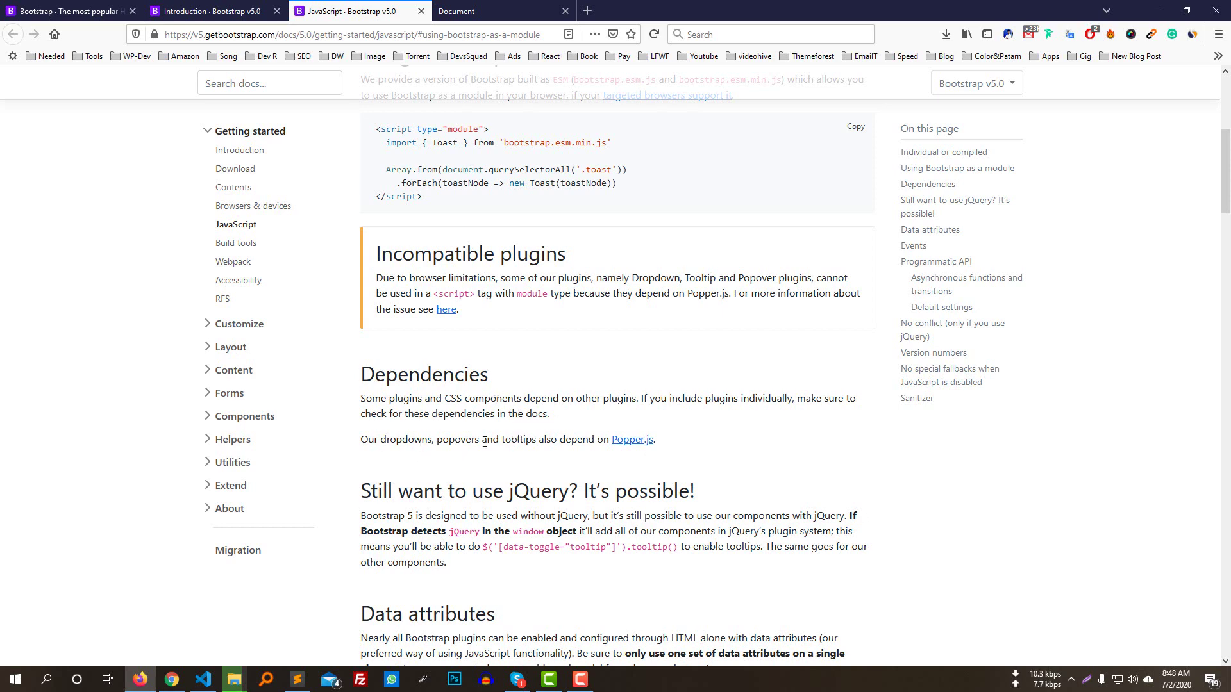
{"action": "left_click", "coordinate": [236, 10]}
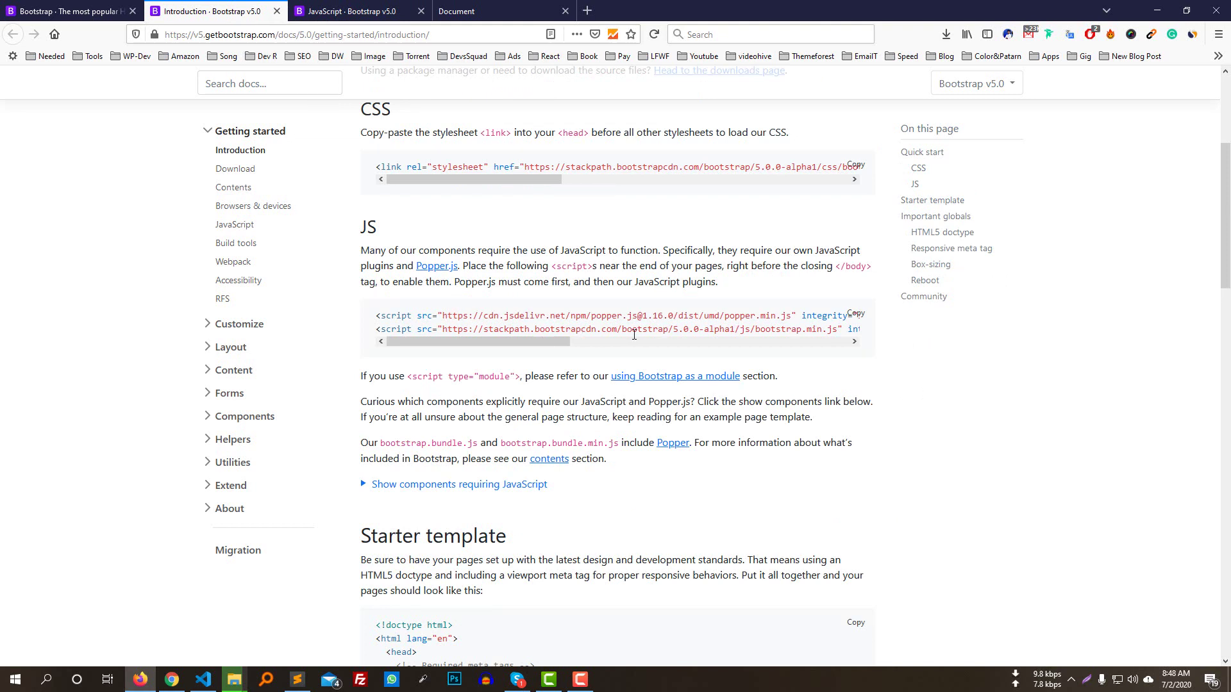
Step: Expand 'Show components requiring JavaScript' and select, then deselect, its nine-item list
{"action": "scroll", "coordinate": [506, 410], "scroll_direction": "down", "scroll_amount": 2}
{"action": "left_click", "coordinate": [502, 359]}
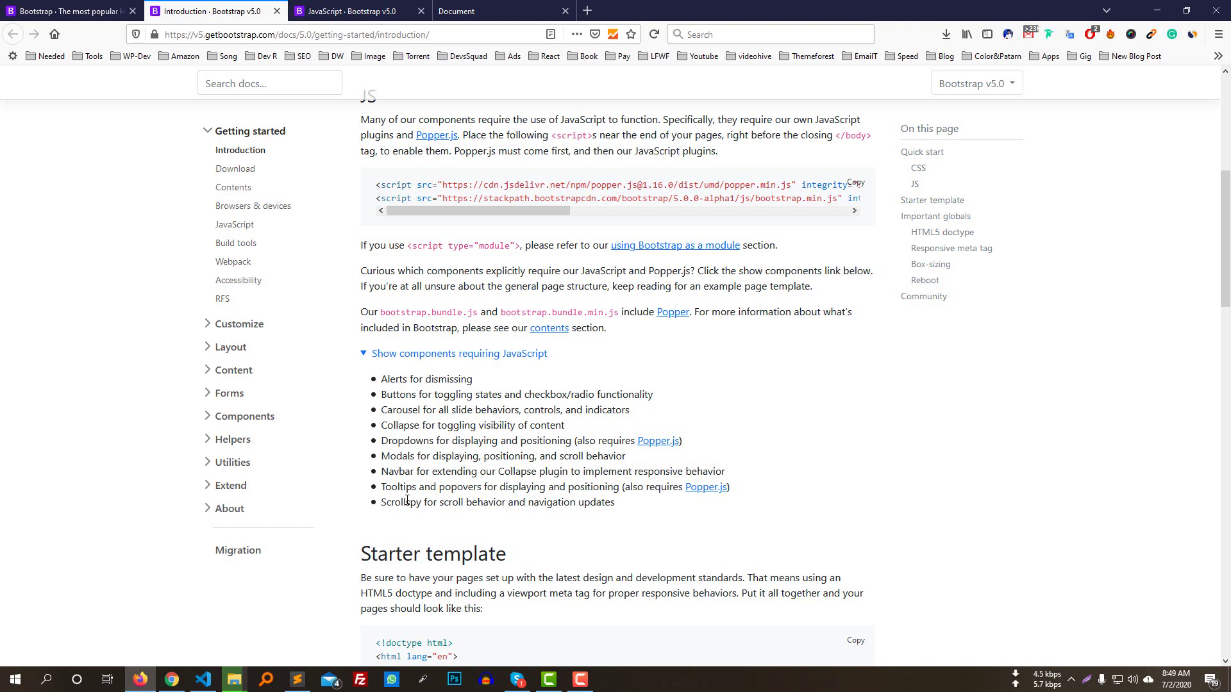
{"action": "left_click_drag", "start_coordinate": [626, 506], "coordinate": [379, 379]}
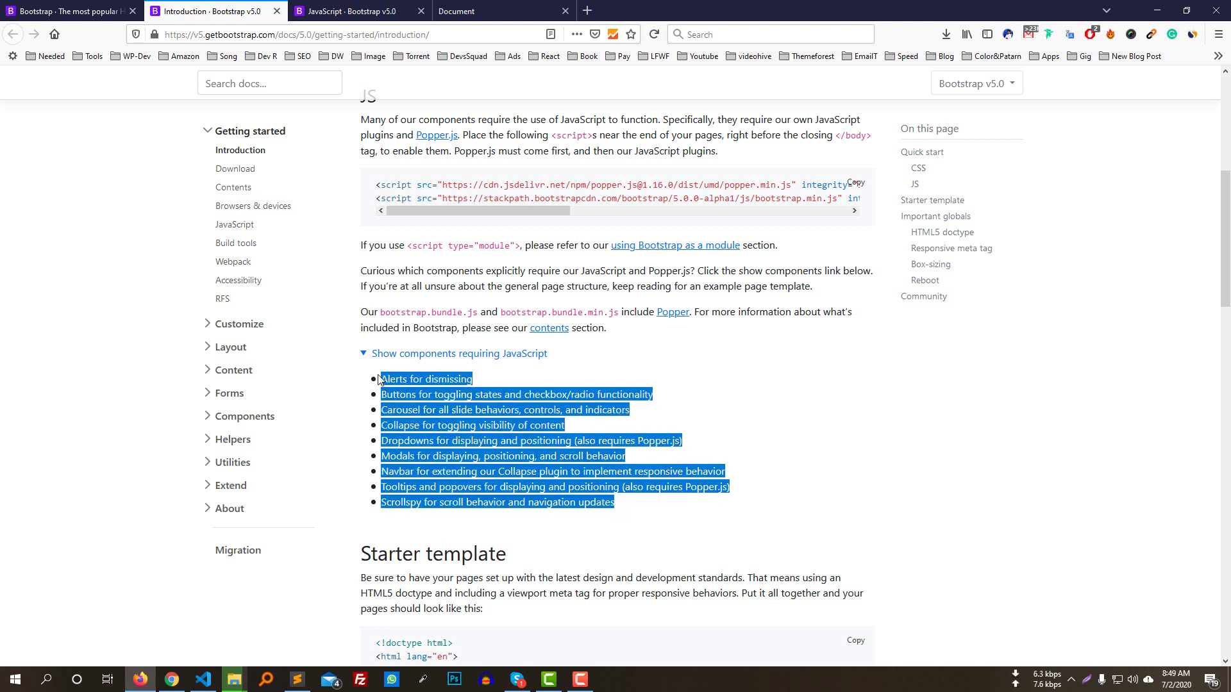
{"action": "left_click", "coordinate": [584, 367]}
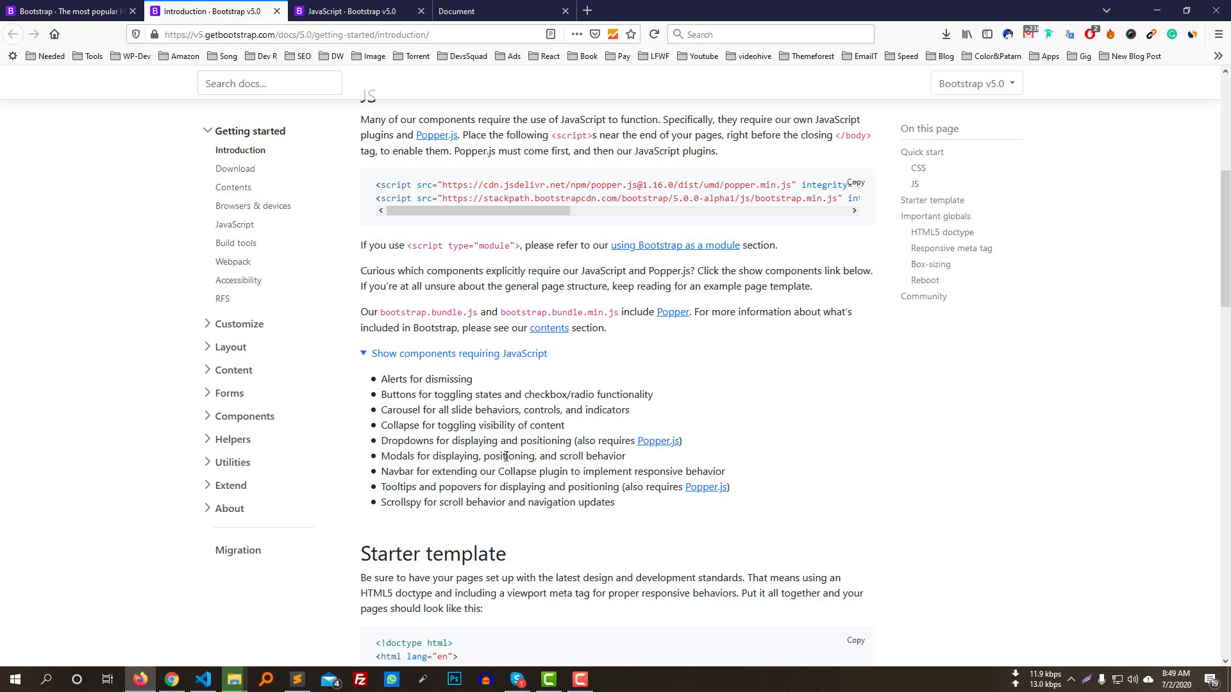
{"action": "left_click_drag", "start_coordinate": [663, 513], "coordinate": [379, 377]}
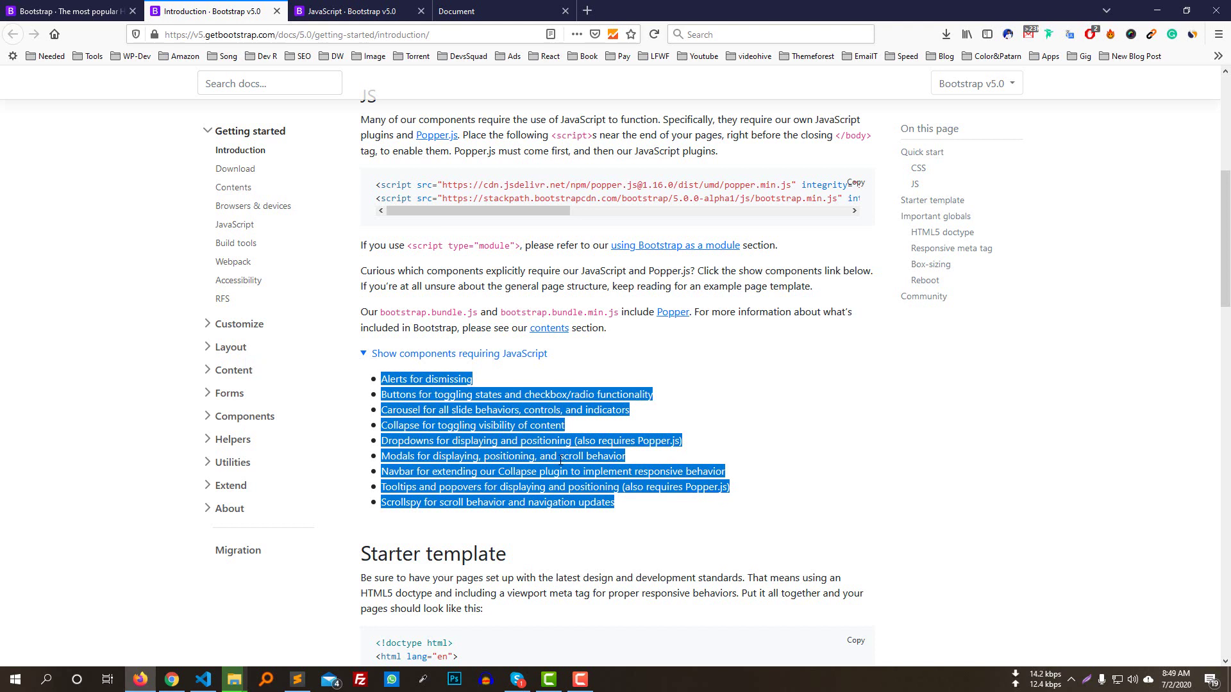
{"action": "left_click", "coordinate": [548, 442]}
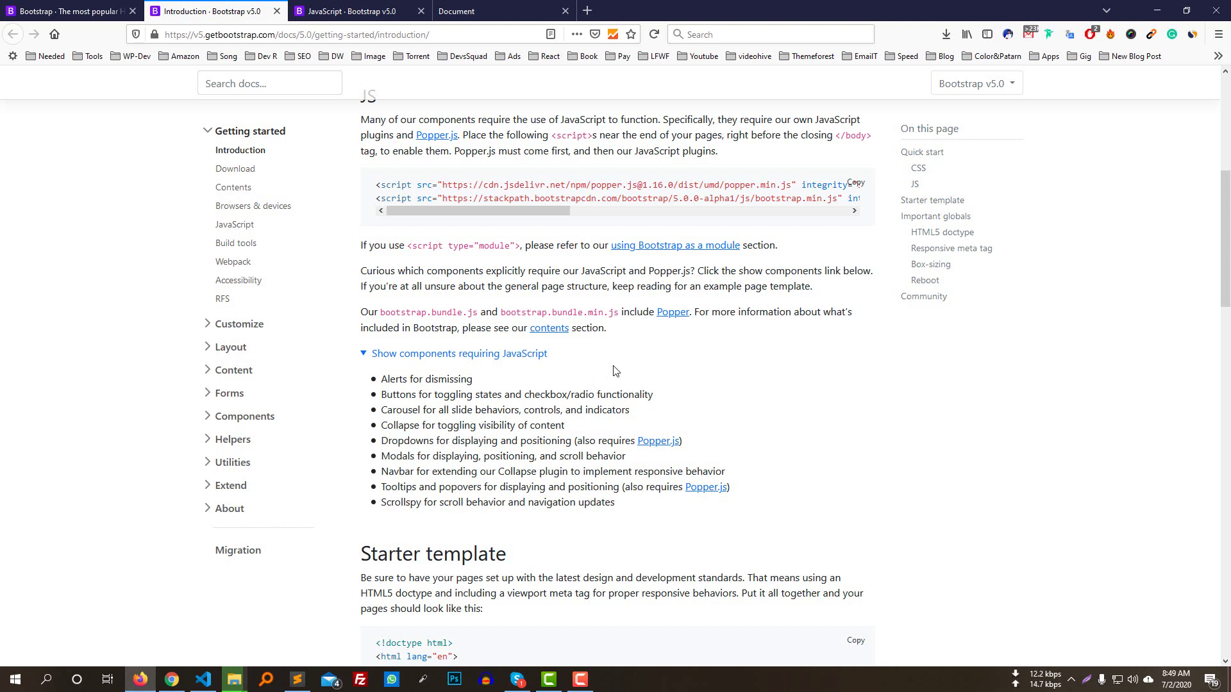
Step: Scroll to the Starter template and copy its code
{"action": "scroll", "coordinate": [614, 371], "scroll_direction": "down", "scroll_amount": 4}
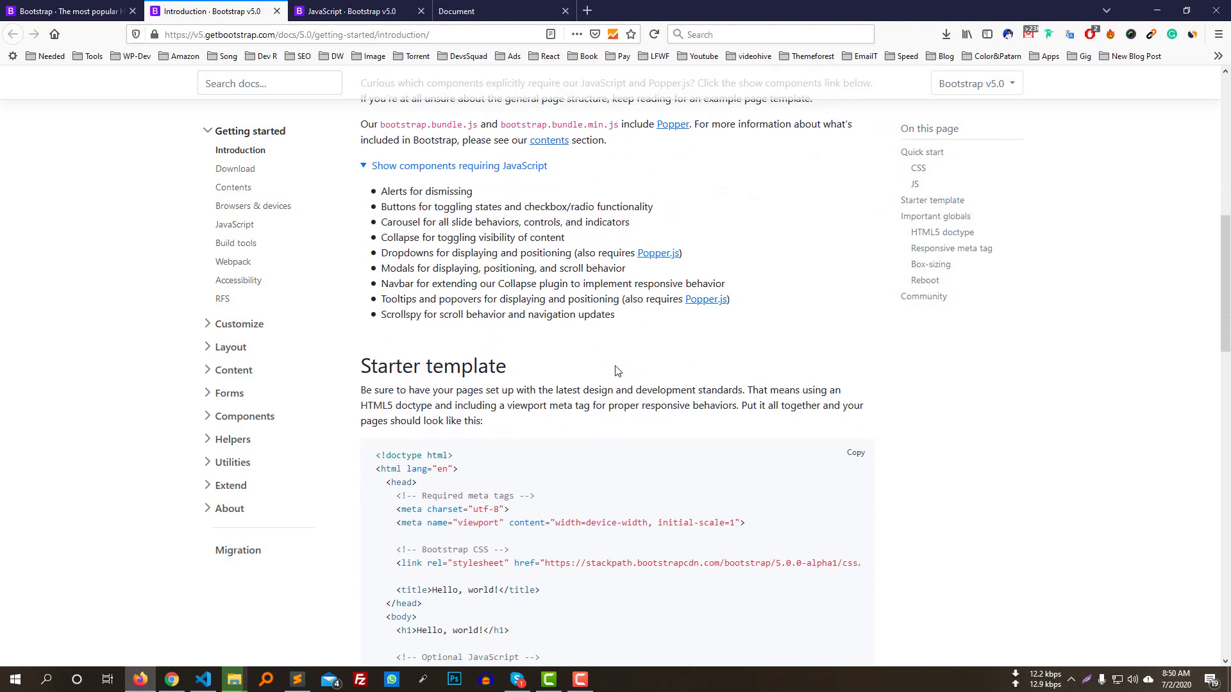
{"action": "scroll", "coordinate": [591, 363], "scroll_direction": "down", "scroll_amount": 1}
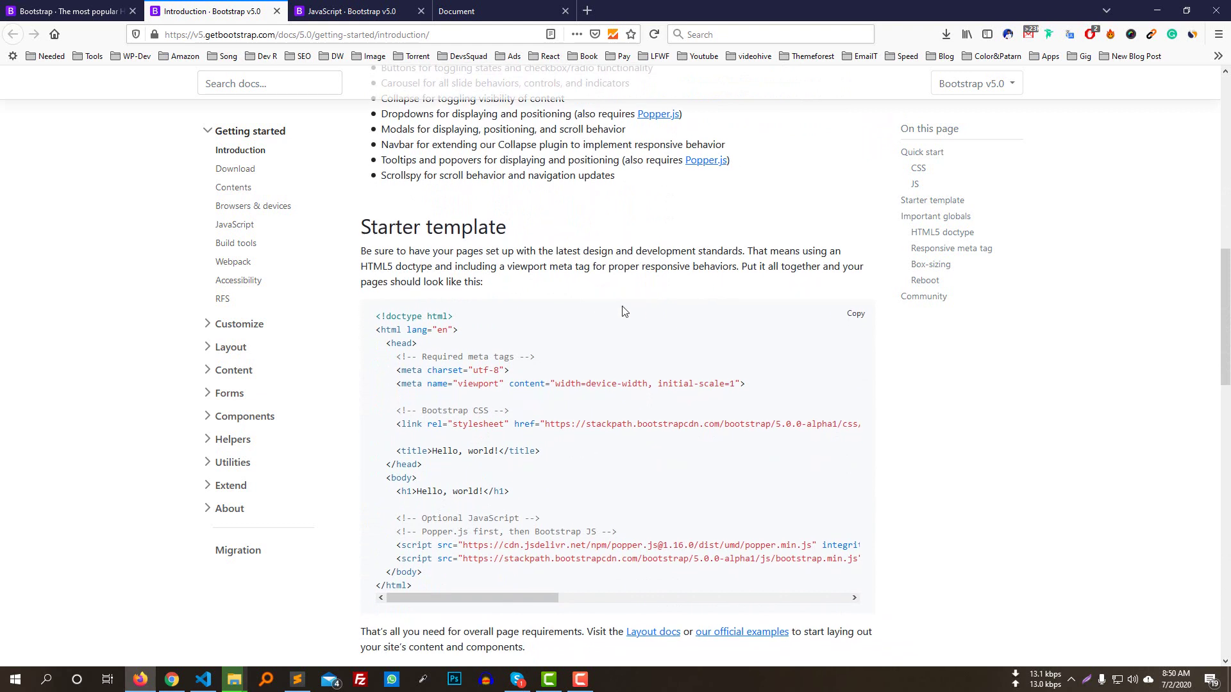
{"action": "scroll", "coordinate": [626, 312], "scroll_direction": "down", "scroll_amount": 1}
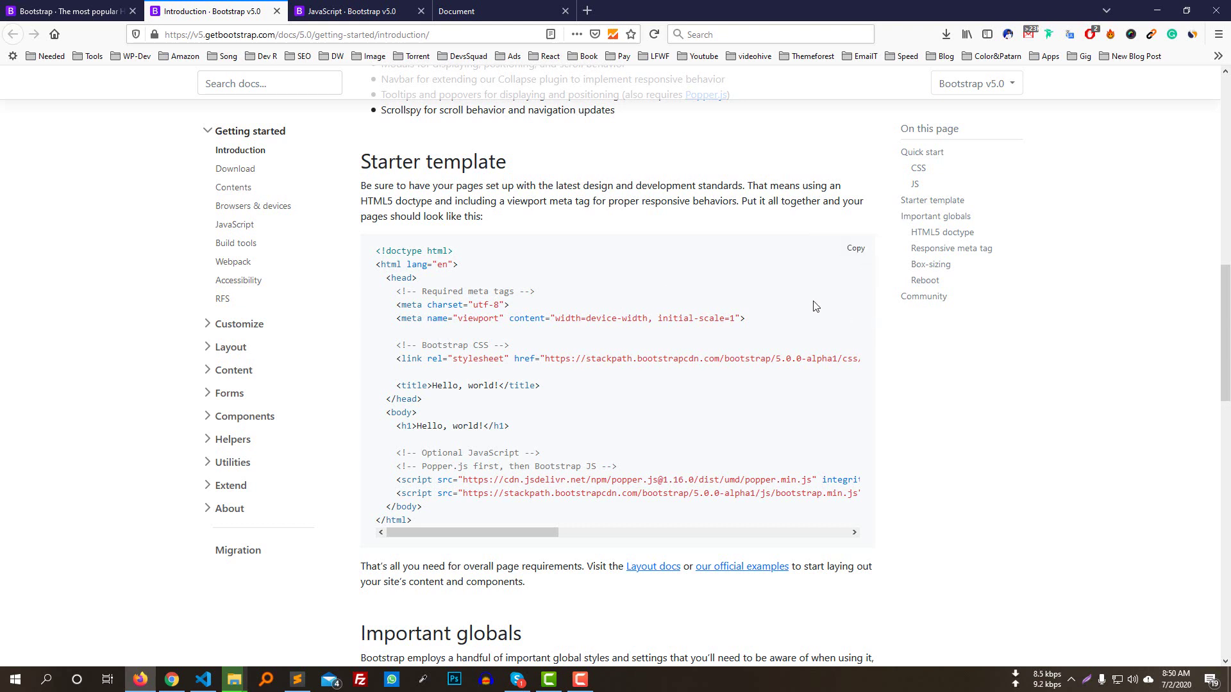
{"action": "left_click", "coordinate": [855, 250]}
Step: Select the stylesheet link and script lines, cancel the IDM download dialog, and scroll on
{"action": "left_click_drag", "start_coordinate": [397, 359], "coordinate": [824, 363]}
{"action": "left_click_drag", "start_coordinate": [399, 466], "coordinate": [862, 495]}
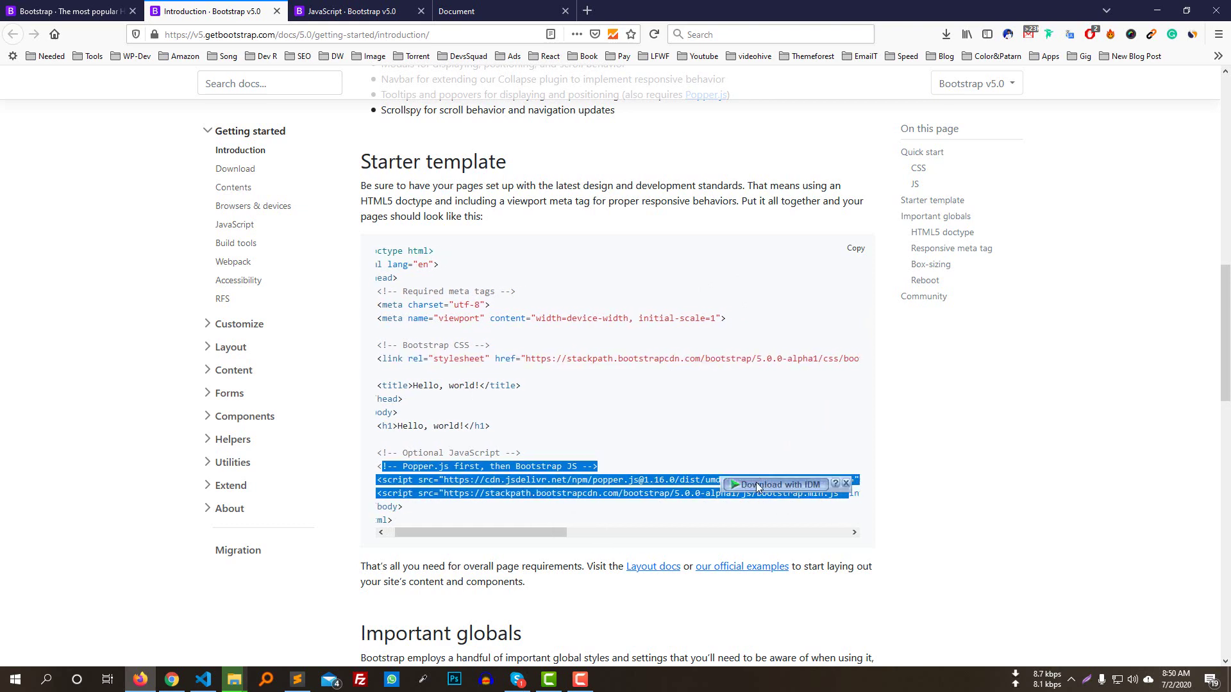
{"action": "left_click", "coordinate": [729, 464]}
{"action": "left_click", "coordinate": [839, 502]}
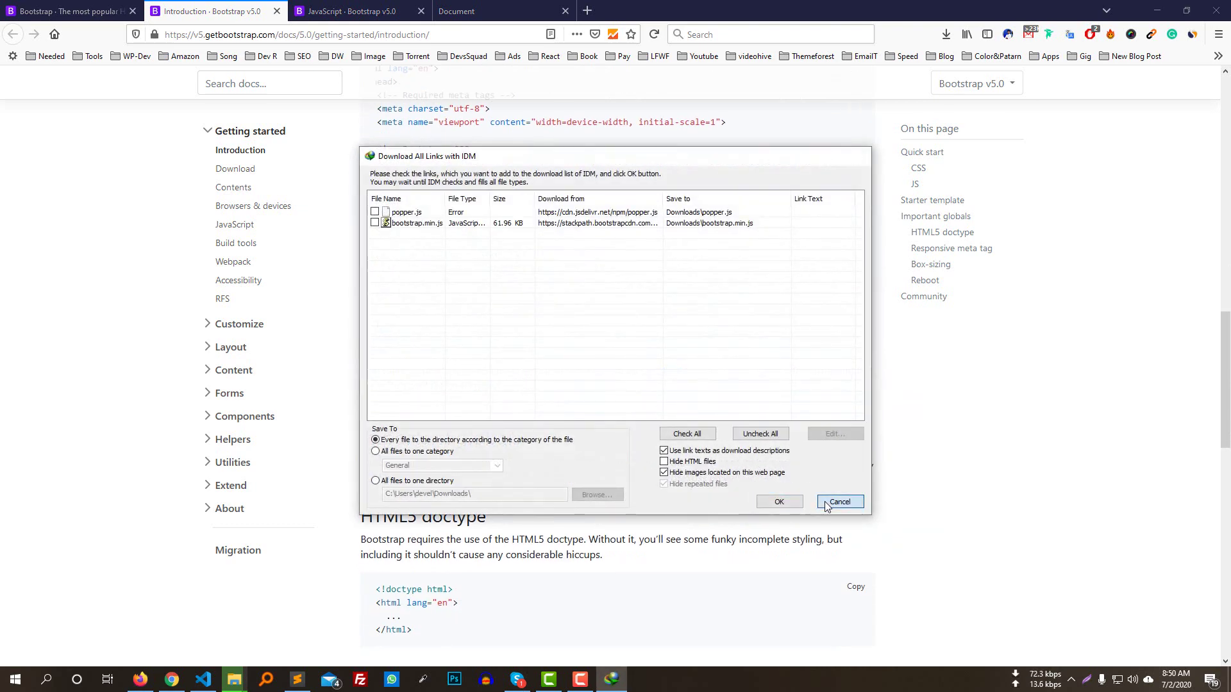
{"action": "scroll", "coordinate": [617, 313], "scroll_direction": "down", "scroll_amount": 3}
{"action": "scroll", "coordinate": [617, 313], "scroll_direction": "down", "scroll_amount": 3}
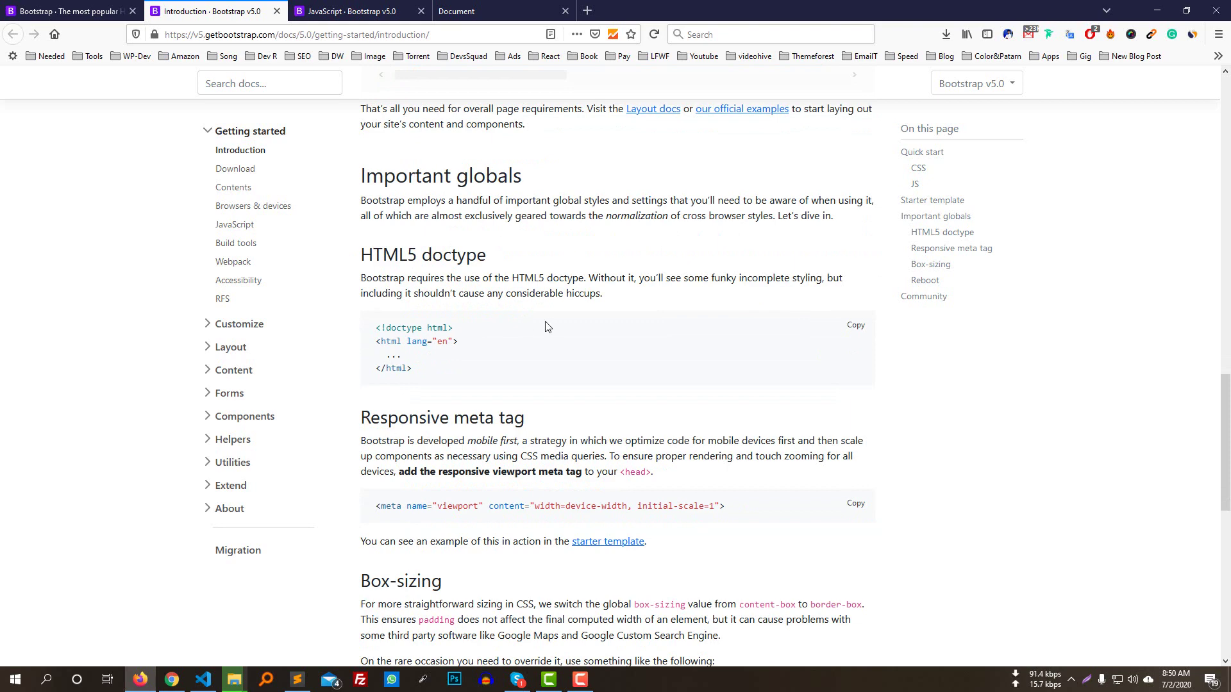
Step: Select and deselect the viewport meta tag line in the Responsive meta tag section
{"action": "scroll", "coordinate": [534, 289], "scroll_direction": "down", "scroll_amount": 3}
{"action": "scroll", "coordinate": [534, 287], "scroll_direction": "down", "scroll_amount": 2}
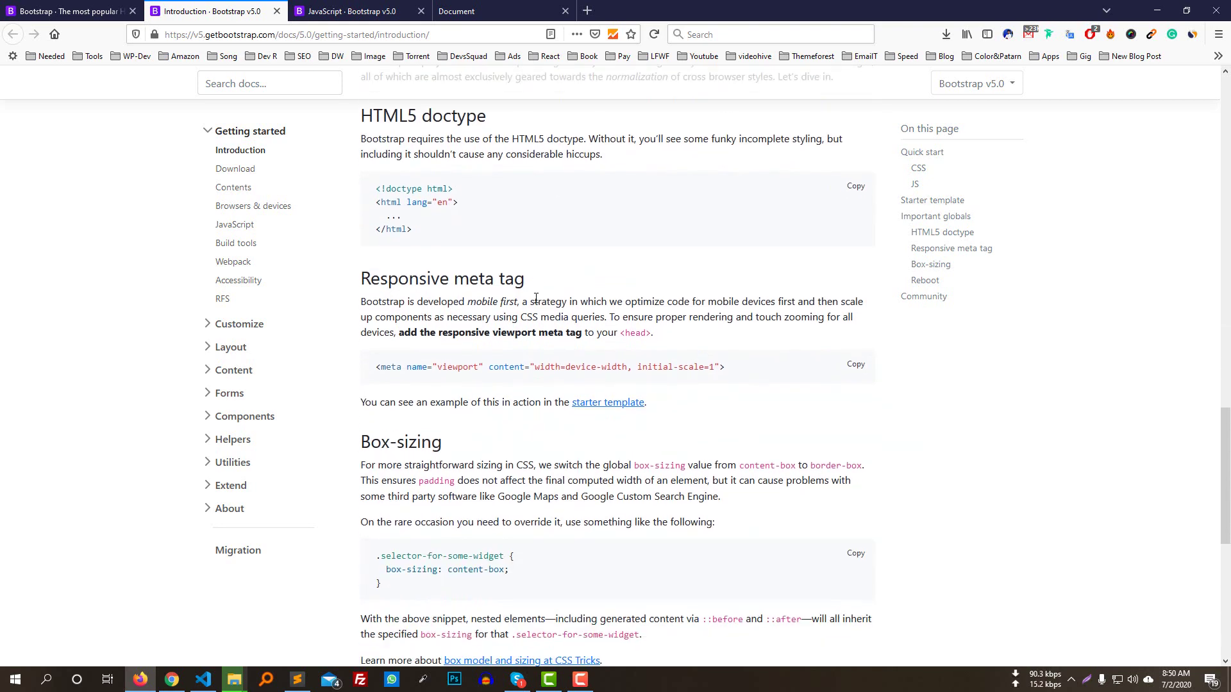
{"action": "left_click_drag", "start_coordinate": [375, 310], "coordinate": [691, 326]}
{"action": "left_click", "coordinate": [481, 324]}
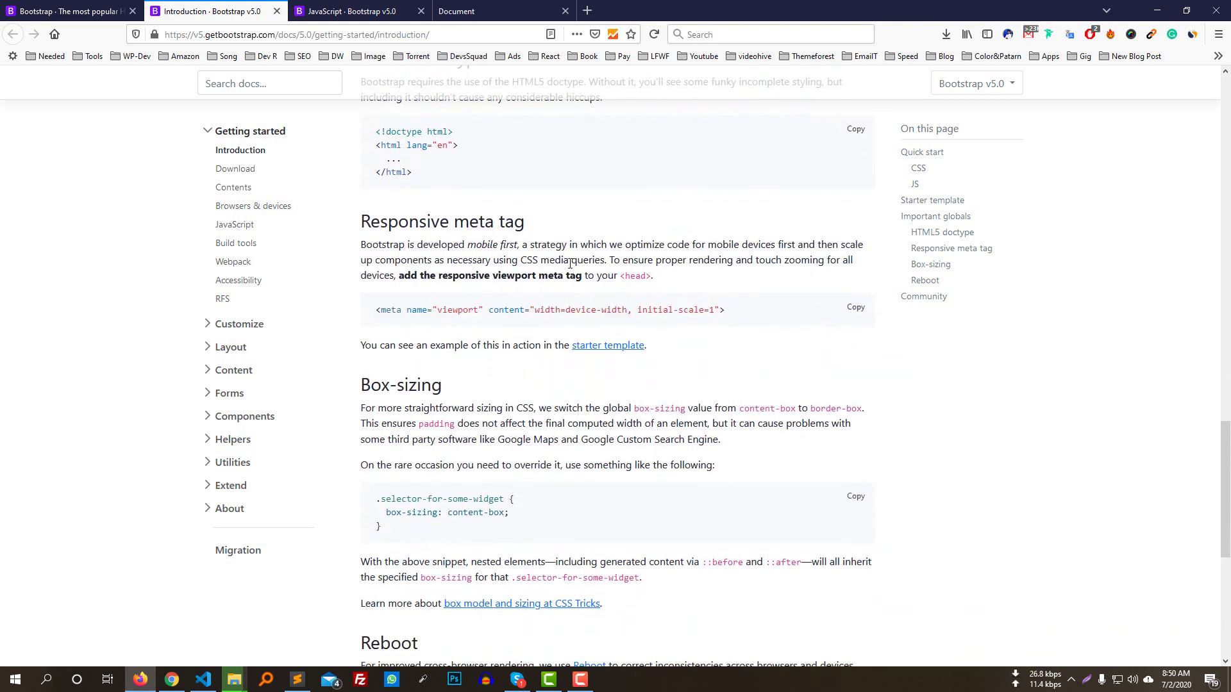
{"action": "scroll", "coordinate": [592, 320], "scroll_direction": "up", "scroll_amount": 2}
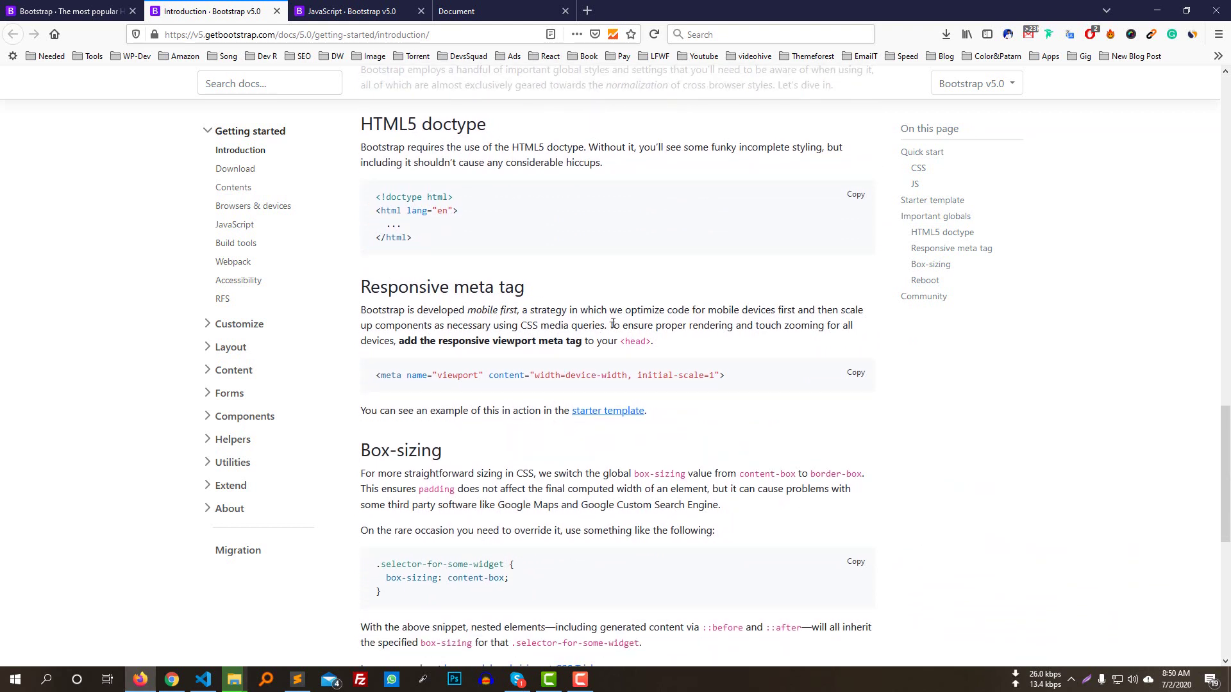
{"action": "scroll", "coordinate": [666, 339], "scroll_direction": "down", "scroll_amount": 2}
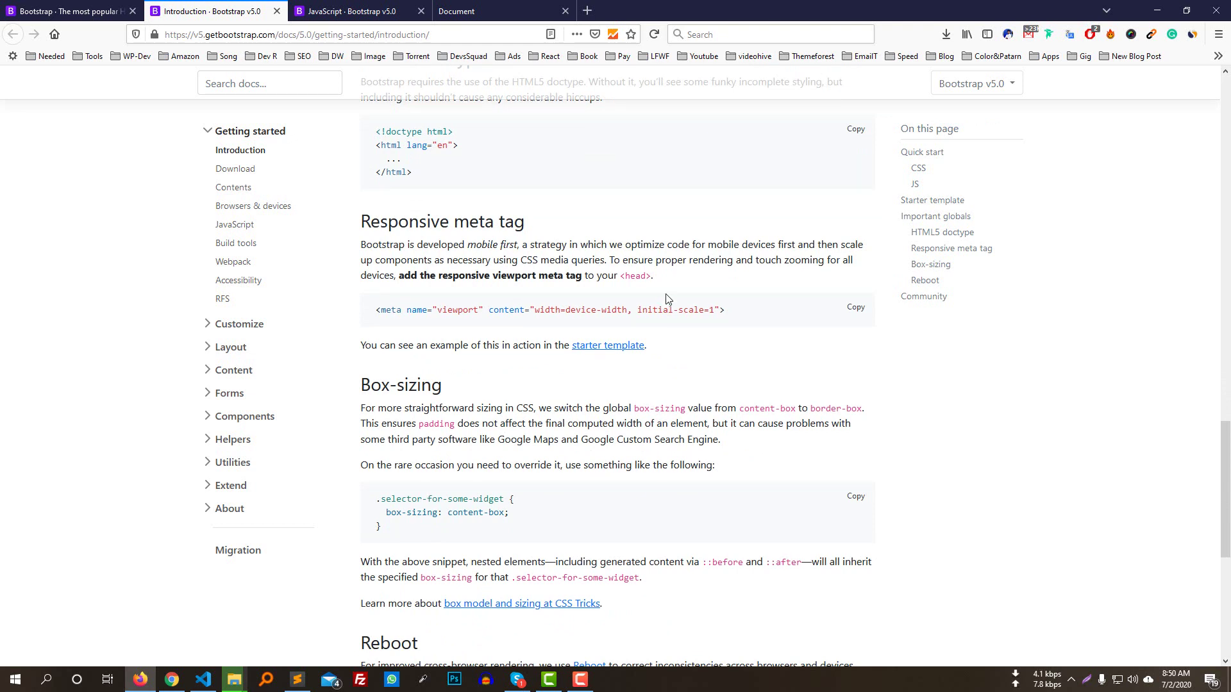
{"action": "left_click_drag", "start_coordinate": [376, 312], "coordinate": [700, 321]}
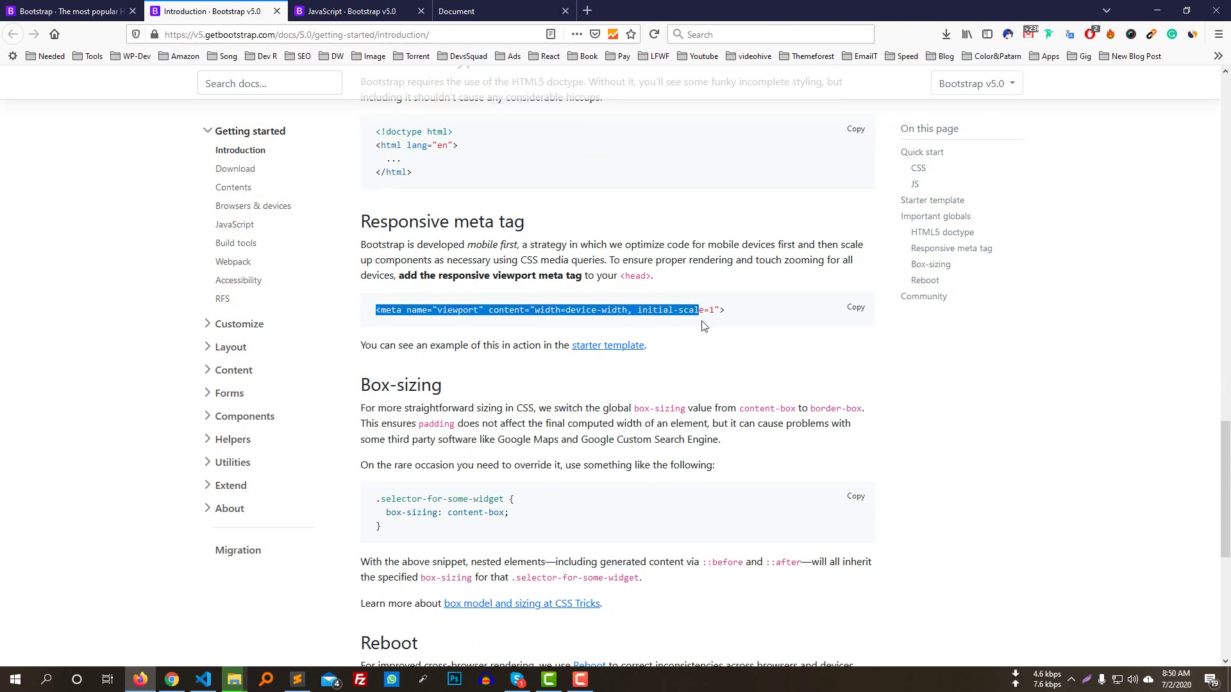
{"action": "left_click", "coordinate": [578, 302]}
Step: Scroll down to the Box-sizing section, then bring Visual Studio Code forward
{"action": "scroll", "coordinate": [648, 267], "scroll_direction": "up", "scroll_amount": 2}
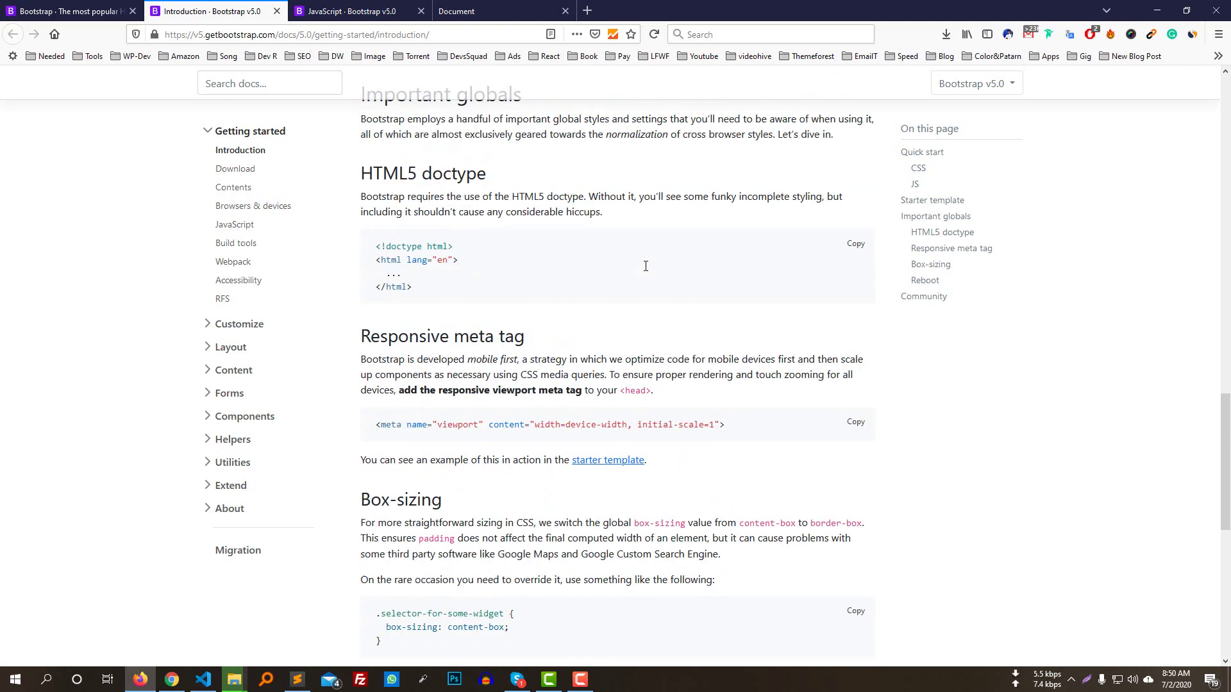
{"action": "scroll", "coordinate": [648, 267], "scroll_direction": "down", "scroll_amount": 7}
{"action": "scroll", "coordinate": [737, 327], "scroll_direction": "up", "scroll_amount": 1}
{"action": "scroll", "coordinate": [705, 346], "scroll_direction": "down", "scroll_amount": 8}
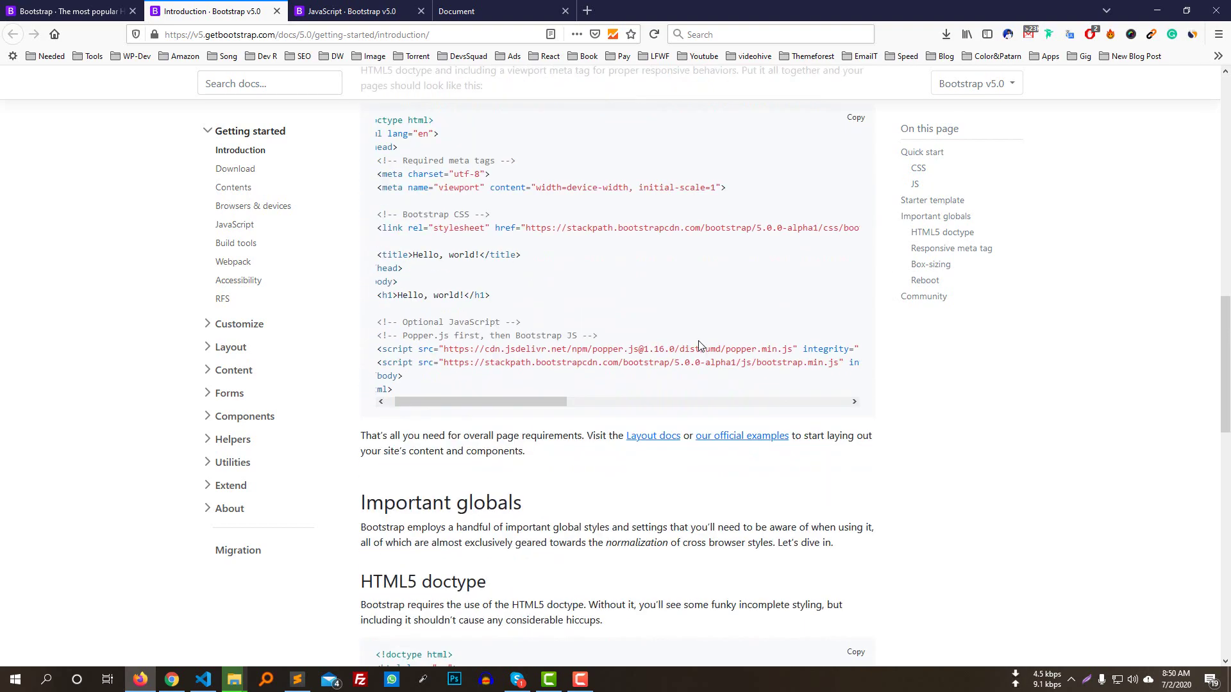
{"action": "scroll", "coordinate": [589, 415], "scroll_direction": "down", "scroll_amount": 1}
{"action": "left_click_drag", "start_coordinate": [731, 379], "coordinate": [357, 404]}
{"action": "left_click", "coordinate": [610, 389]}
{"action": "scroll", "coordinate": [607, 382], "scroll_direction": "down", "scroll_amount": 2}
{"action": "scroll", "coordinate": [576, 352], "scroll_direction": "down", "scroll_amount": 2}
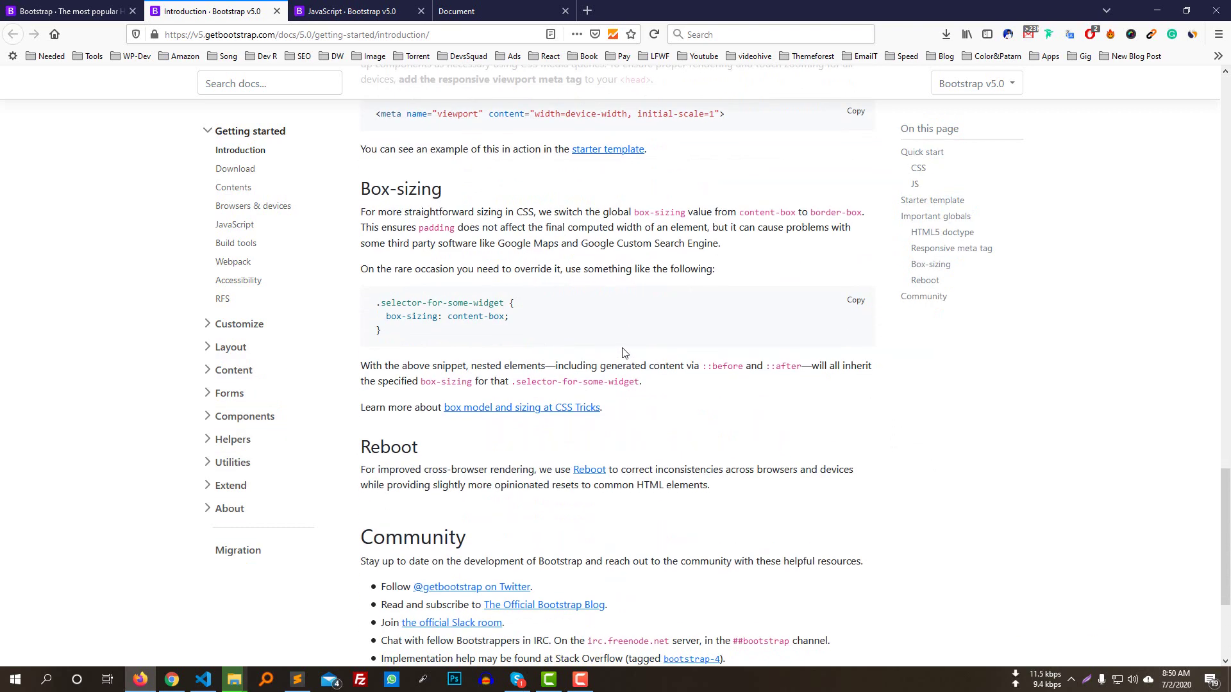
{"action": "scroll", "coordinate": [623, 352], "scroll_direction": "up", "scroll_amount": 1}
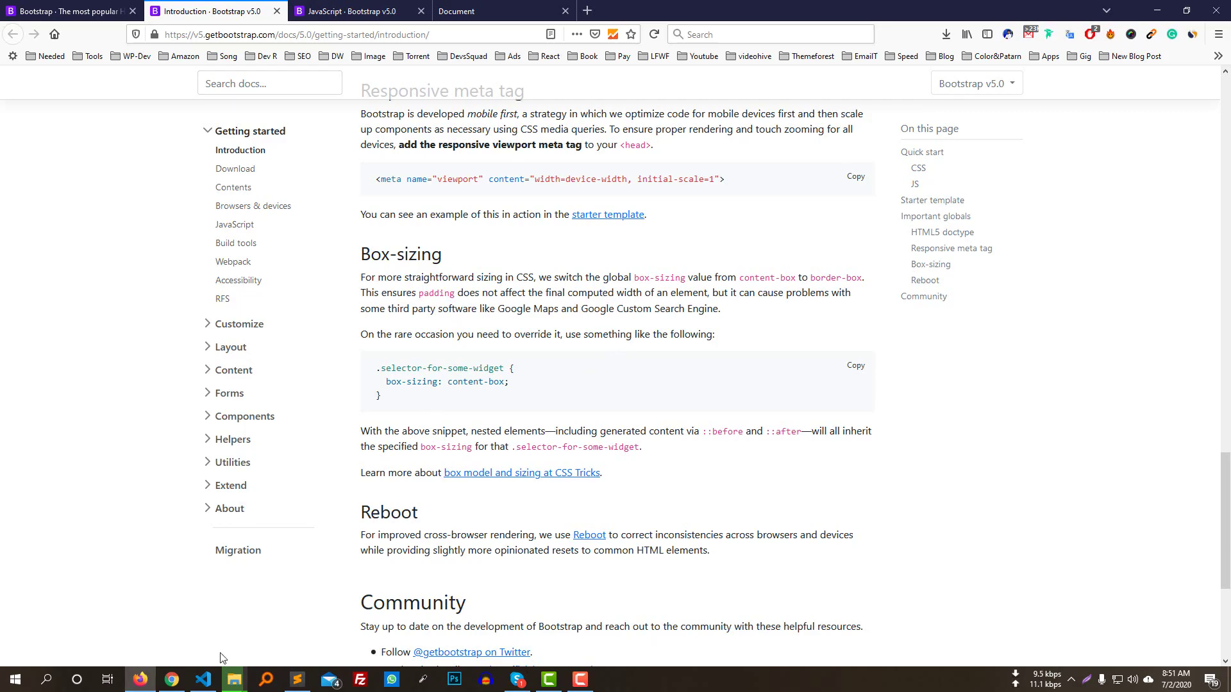
{"action": "left_click", "coordinate": [203, 679]}
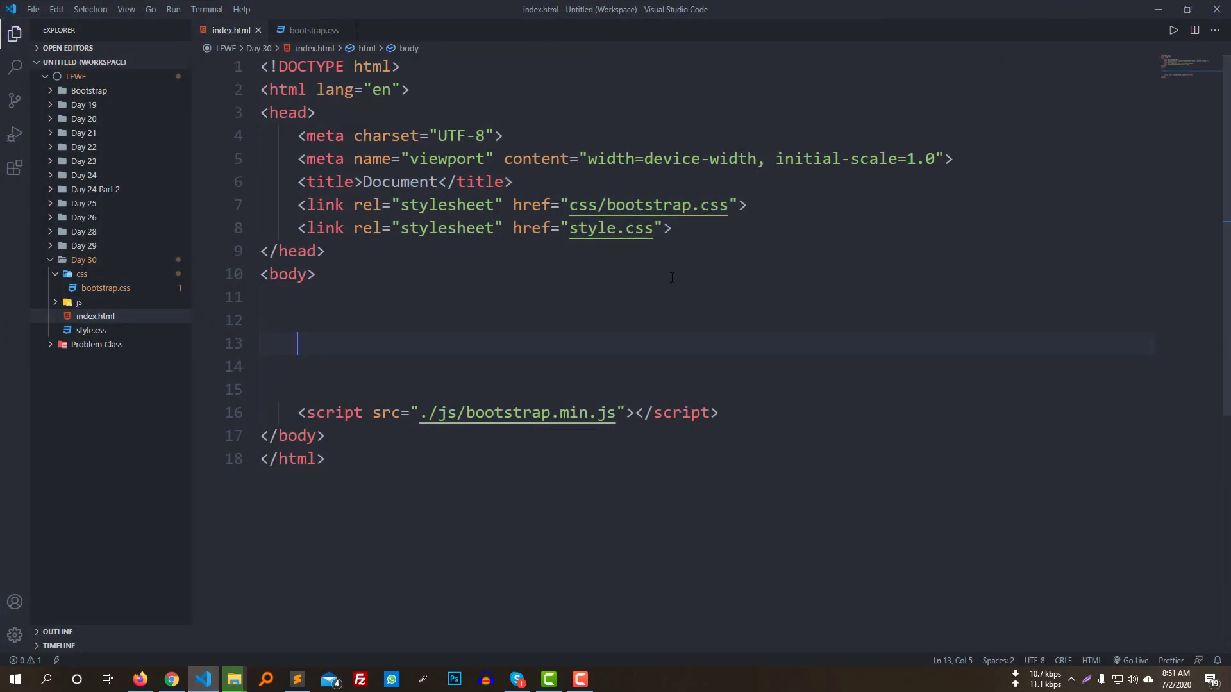
Step: Use Emmet to nest container, row and xxl divs in index.html
{"action": "type", "text": ".co"}
{"action": "key", "text": "BackSpace"}
{"action": "type", "text": "ontainer"}
{"action": "key", "text": "Tab"}
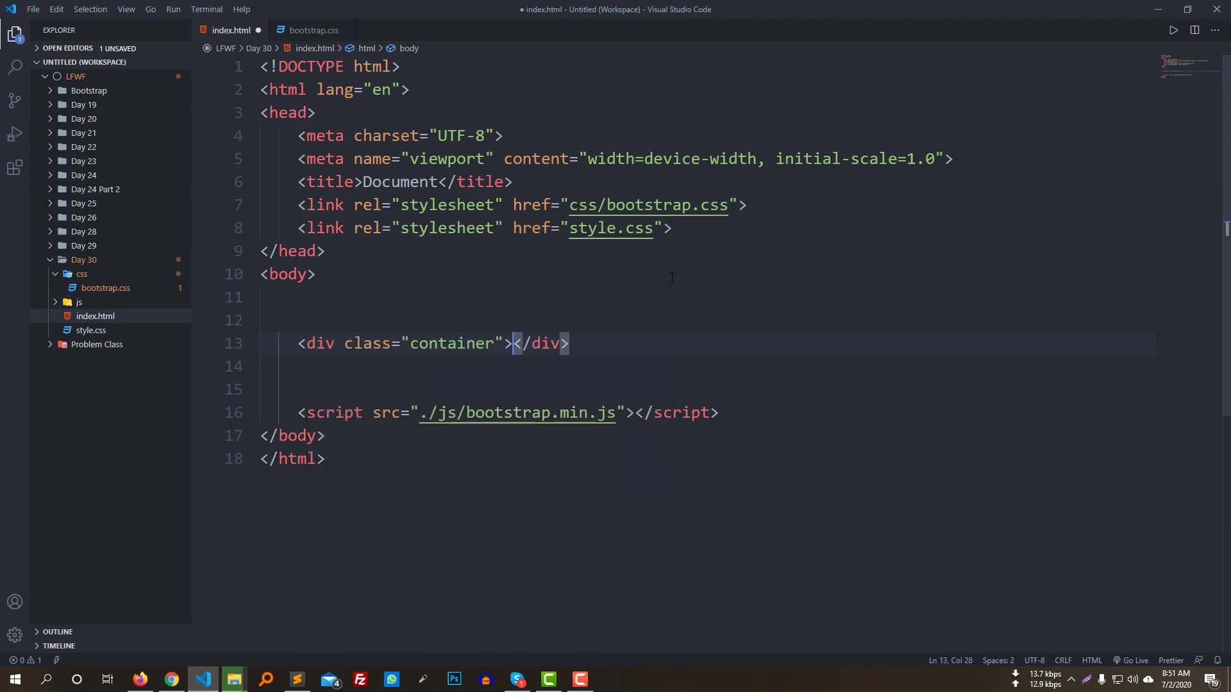
{"action": "key", "text": "Return"}
{"action": "type", "text": ".row"}
{"action": "key", "text": "Tab"}
{"action": "key", "text": "Return"}
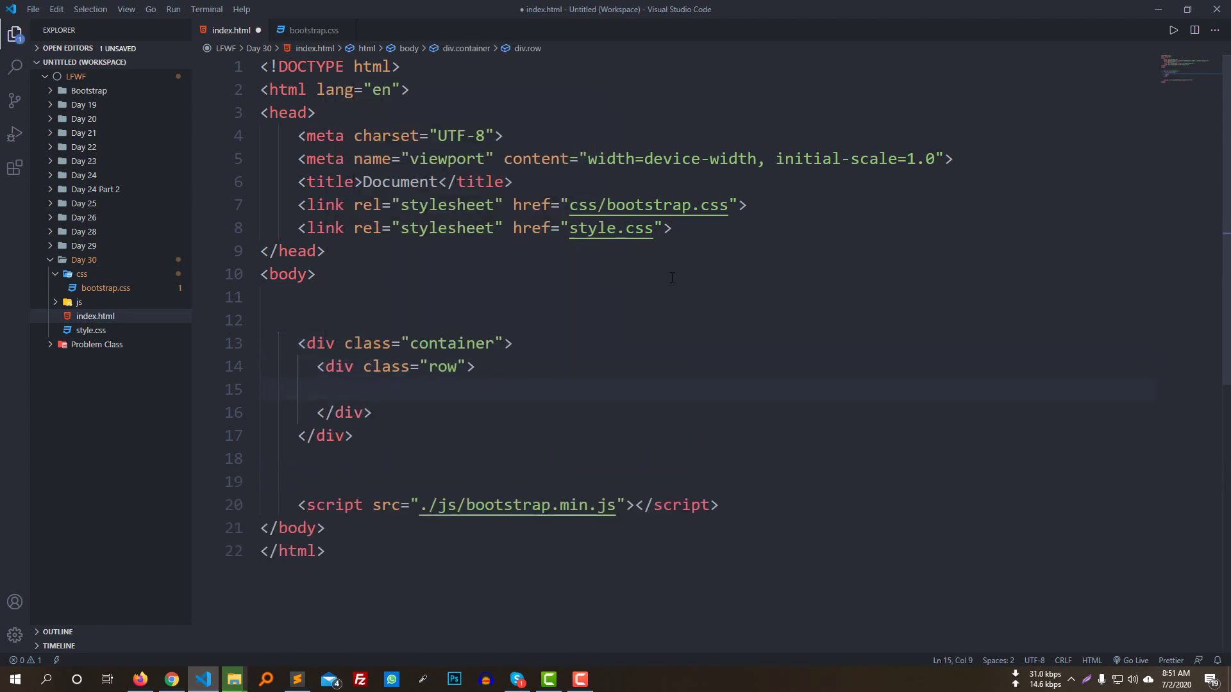
{"action": "type", "text": ".xxxl"}
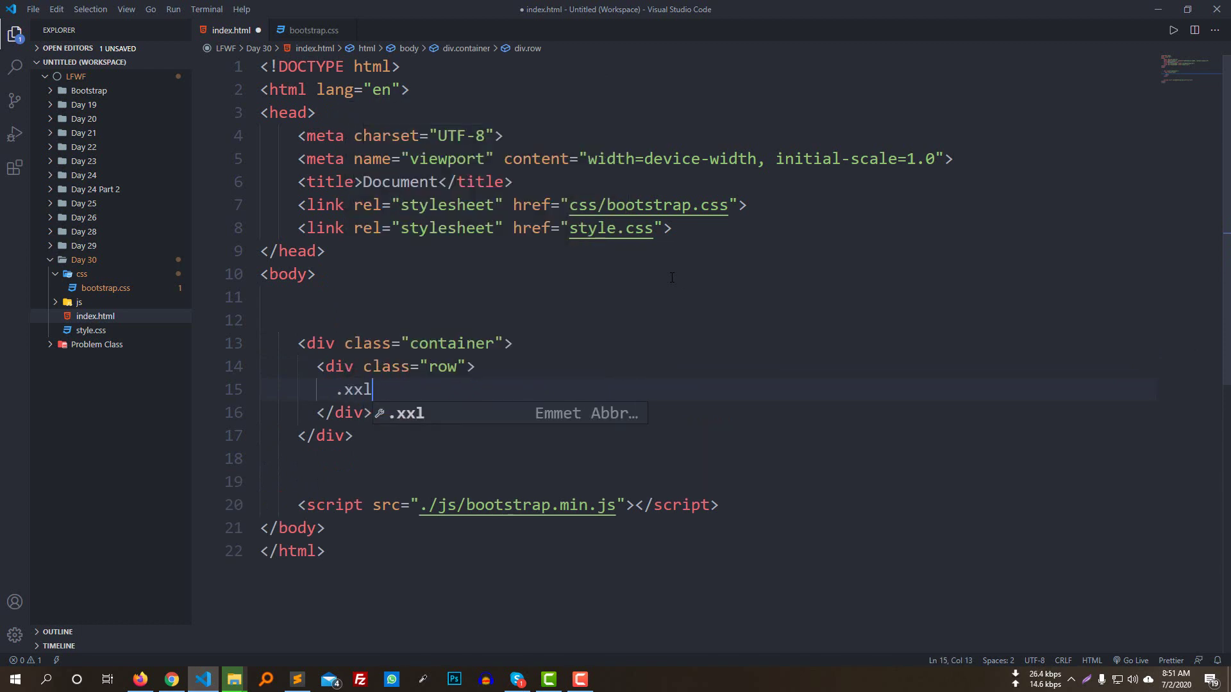
{"action": "key", "text": "Tab"}
{"action": "key", "text": "Return"}
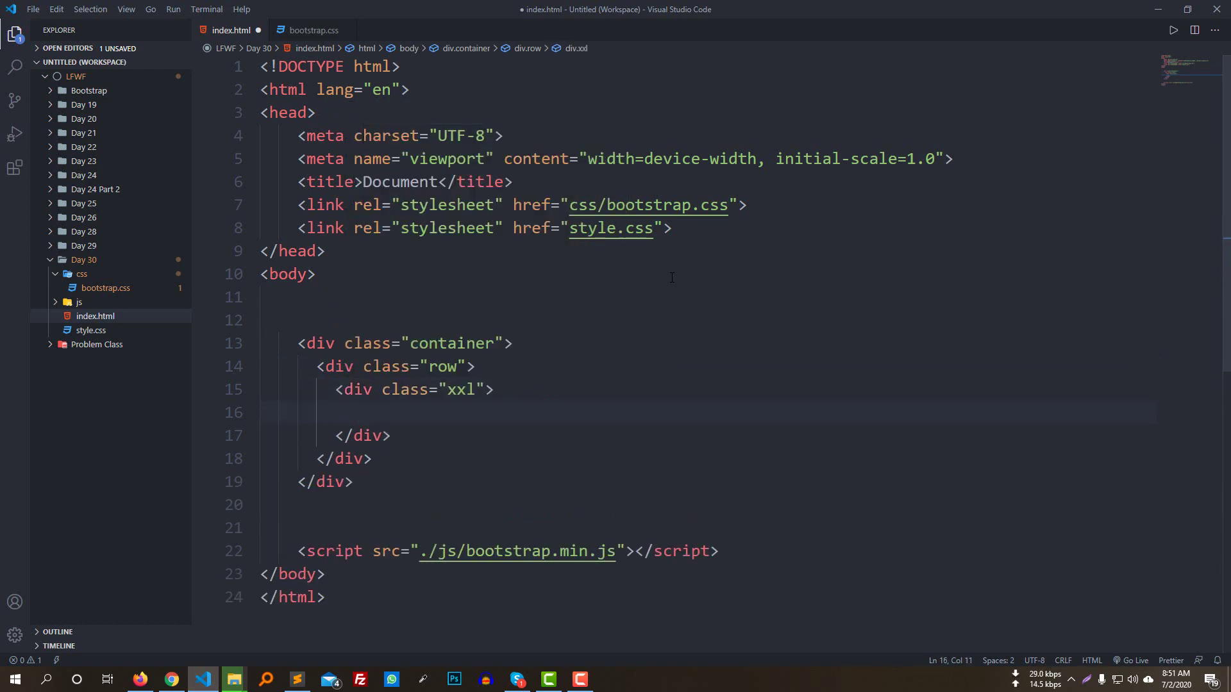
Step: Add a testdiv div with an h2 reading 'This is for test', and save
{"action": "type", "text": ".testdiv"}
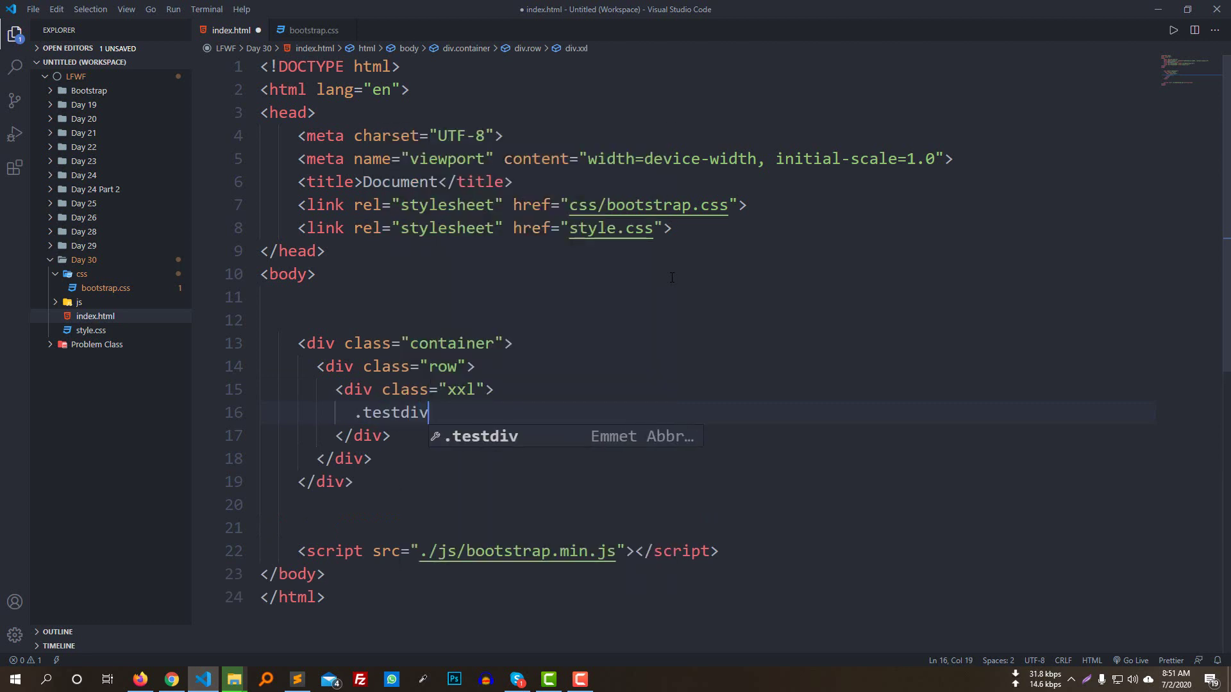
{"action": "key", "text": "Tab"}
{"action": "type", "text": "h2"}
{"action": "key", "text": "Tab"}
{"action": "type", "text": "This is tes"}
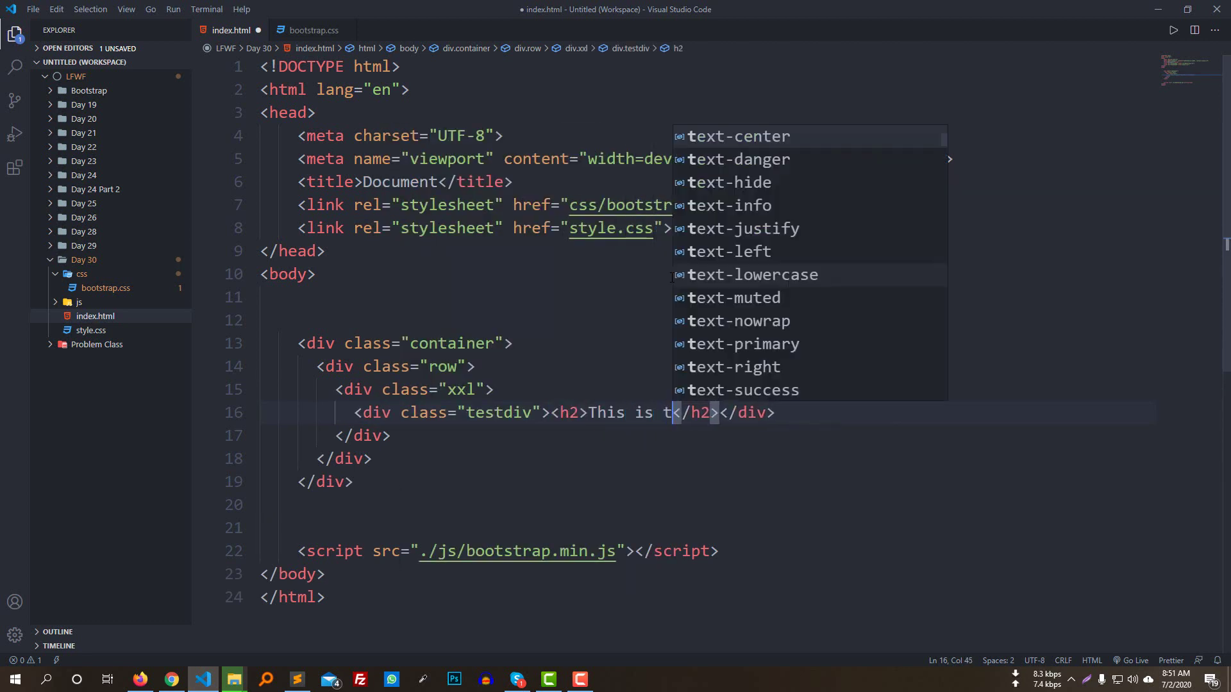
{"action": "key", "text": "BackSpace"}
{"action": "key", "text": "BackSpace"}
{"action": "key", "text": "BackSpace"}
{"action": "type", "text": "for test"}
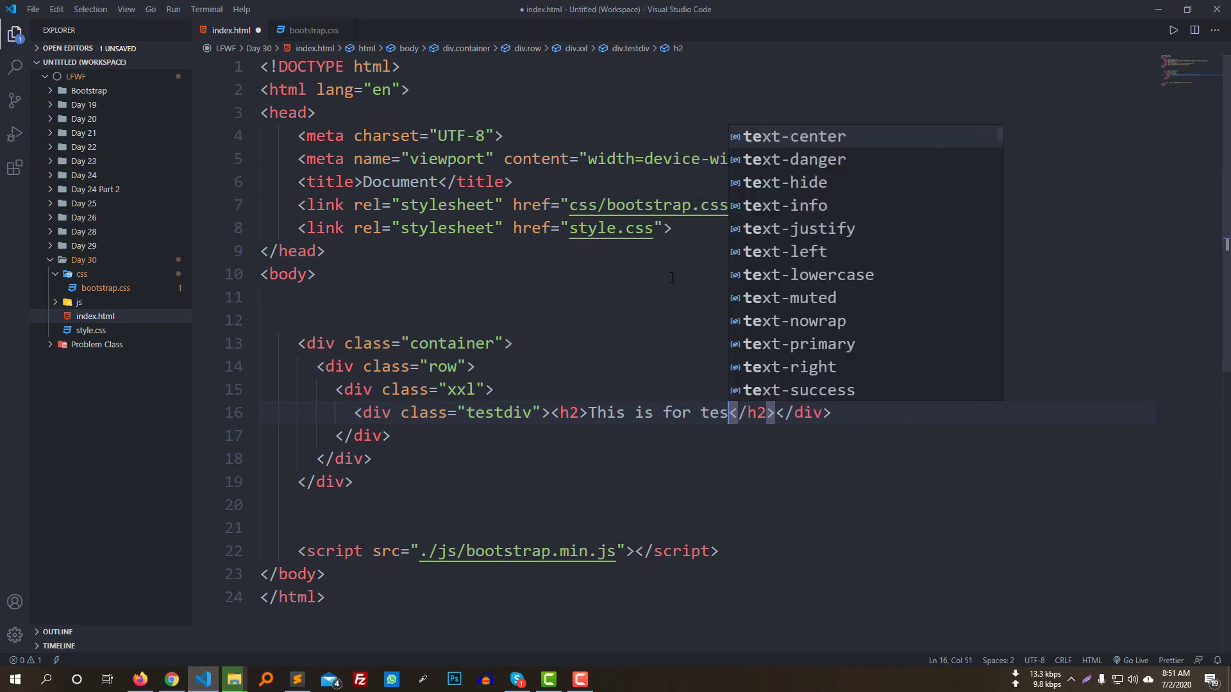
{"action": "key", "text": "ctrl+s"}
{"action": "key", "text": "Escape"}
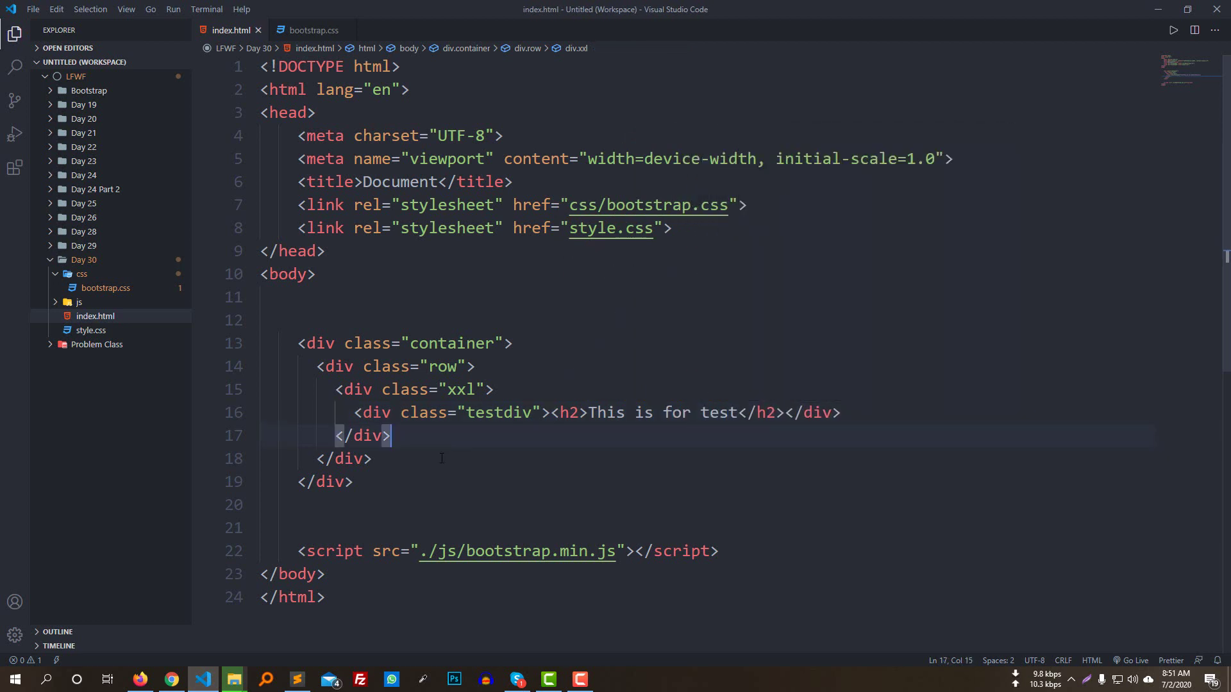
Step: Open the local index.html page in Firefox and inspect its heading element
{"action": "left_click", "coordinate": [140, 680]}
{"action": "left_click", "coordinate": [456, 11]}
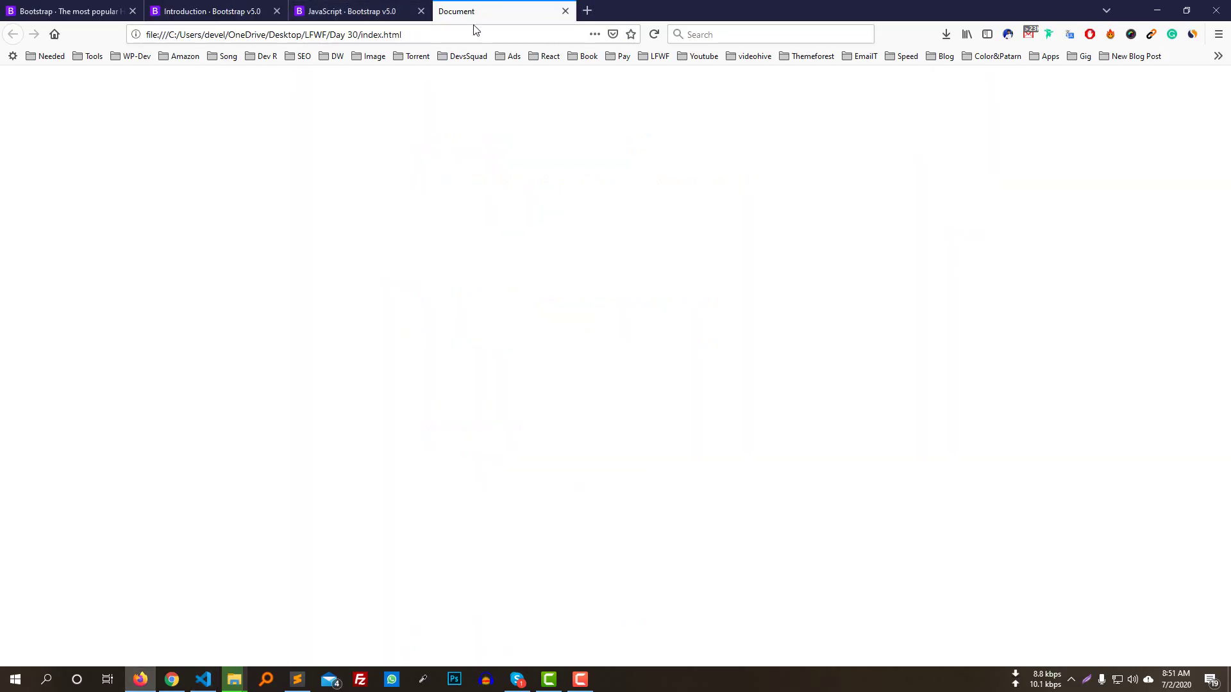
{"action": "right_click", "coordinate": [296, 92]}
{"action": "left_click", "coordinate": [346, 220]}
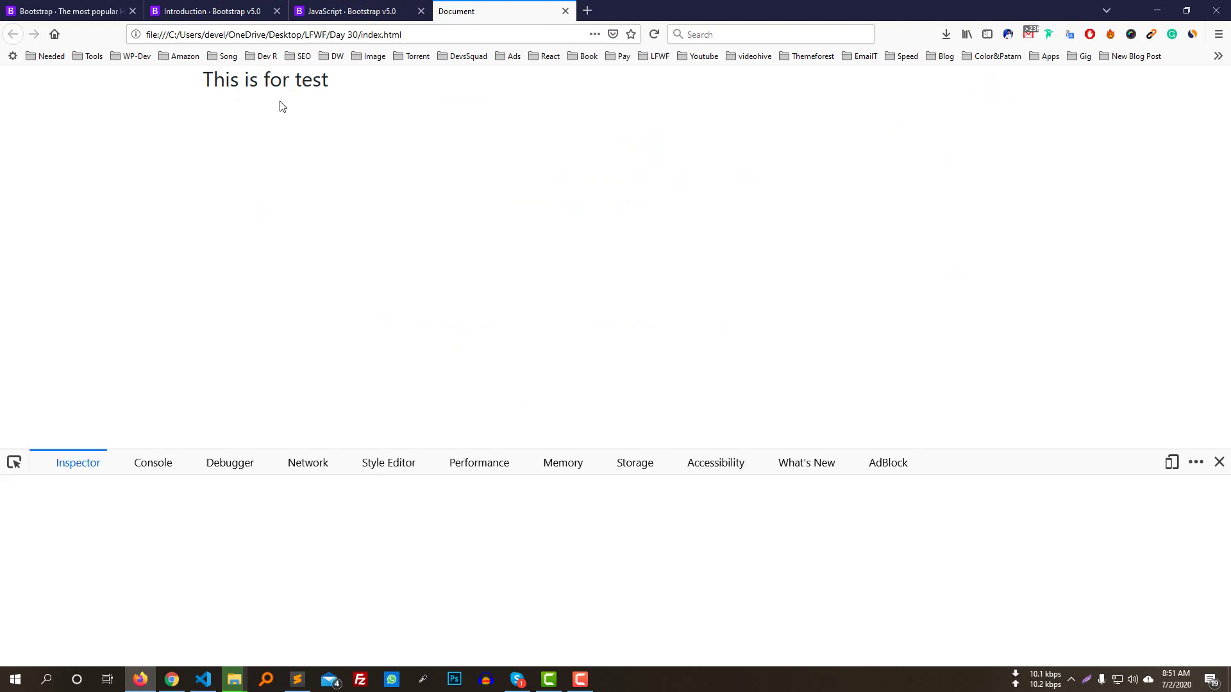
Step: Glance at the JavaScript and Introduction docs tabs, then return to the local test page
{"action": "key", "text": "ctrl+shift+Tab"}
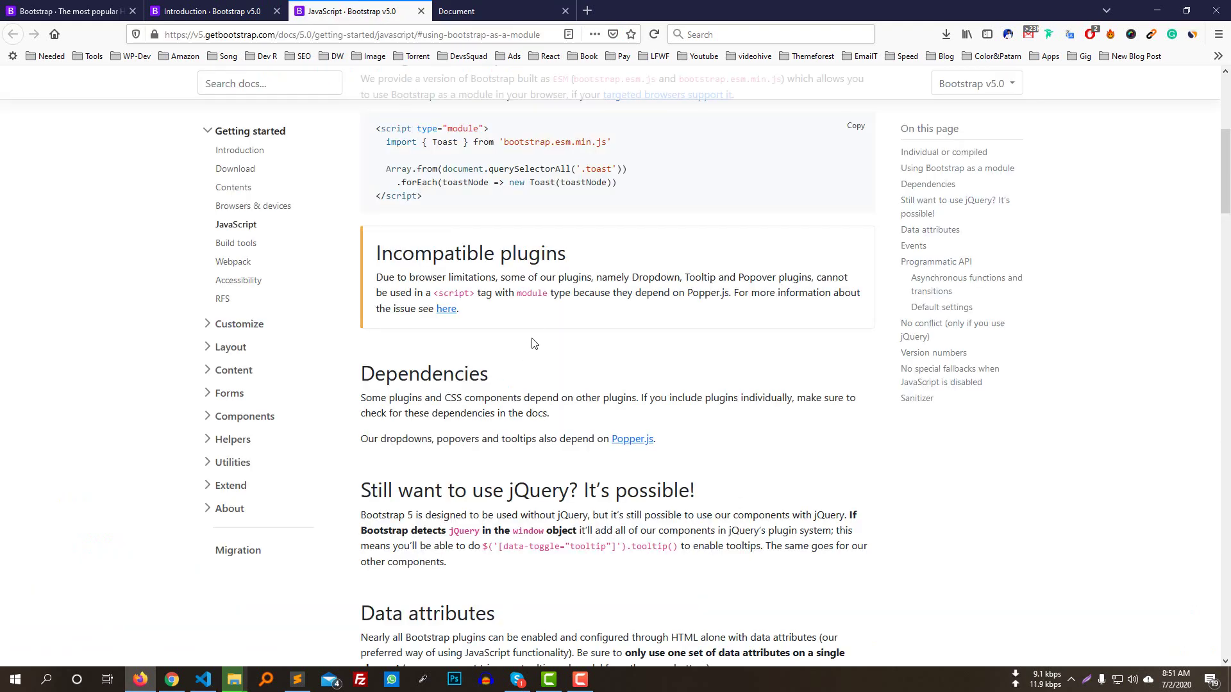
{"action": "key", "text": "ctrl+shift+Tab"}
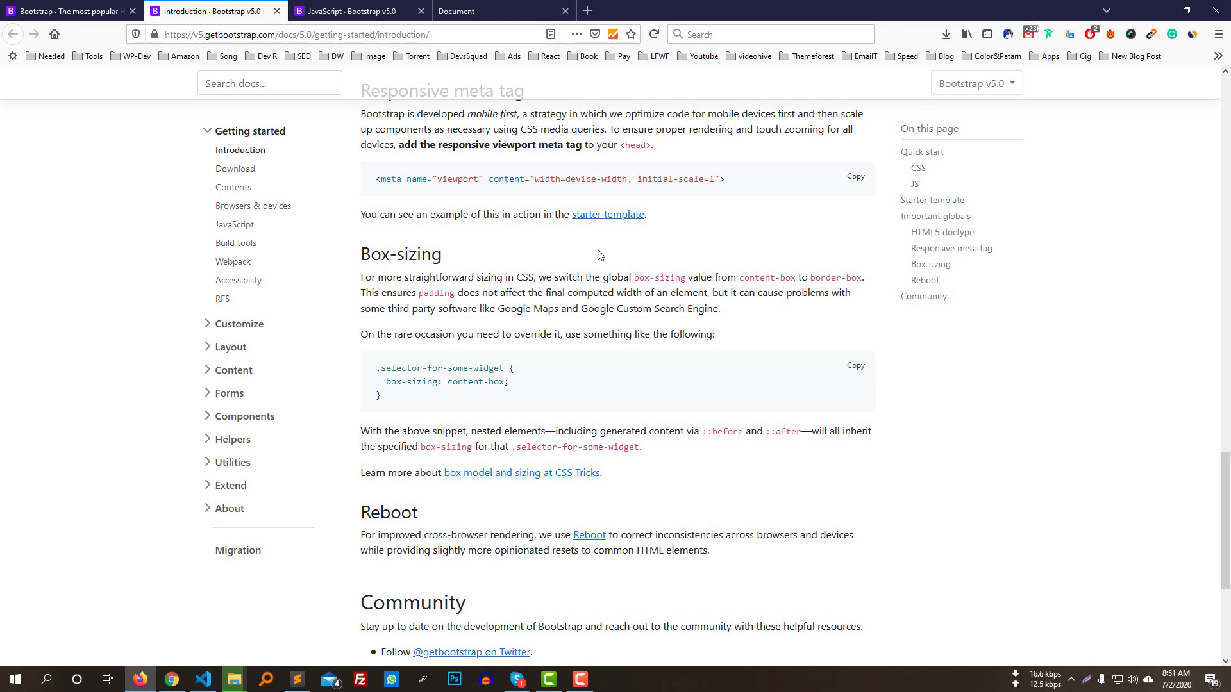
{"action": "left_click", "coordinate": [545, 9]}
{"action": "scroll", "coordinate": [124, 546], "scroll_direction": "down", "scroll_amount": 2}
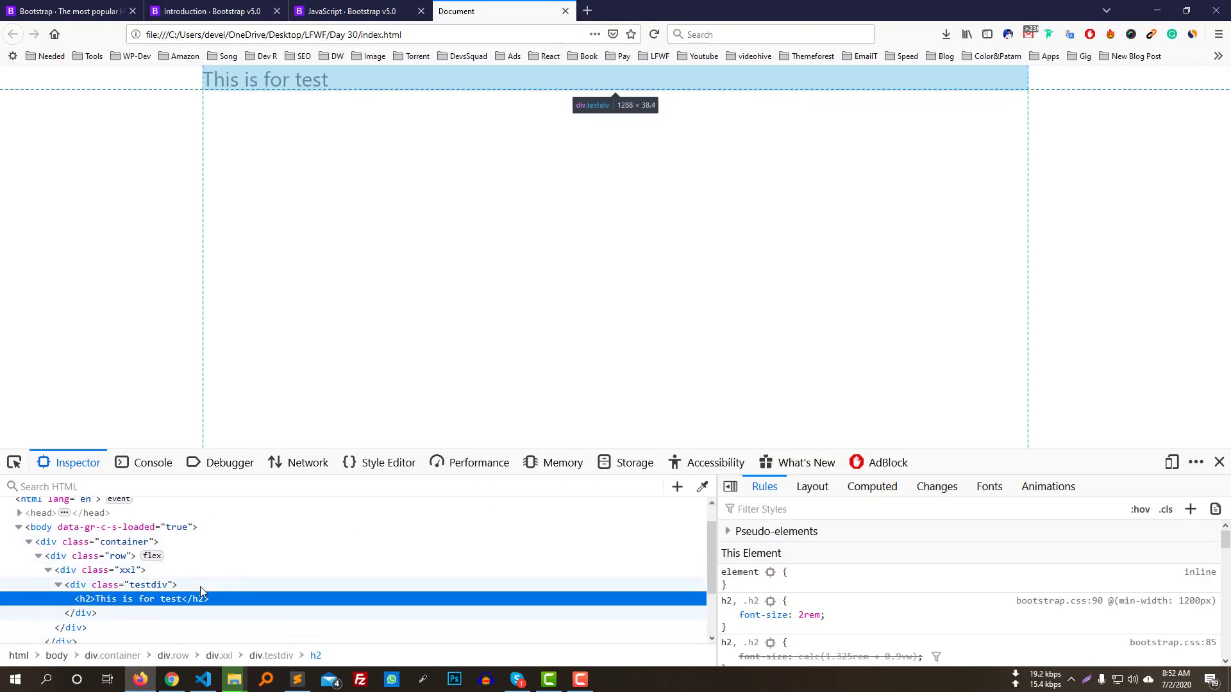
Step: Add a new .testdiv rule in the Inspector with 300px height and width
{"action": "left_click", "coordinate": [124, 546]}
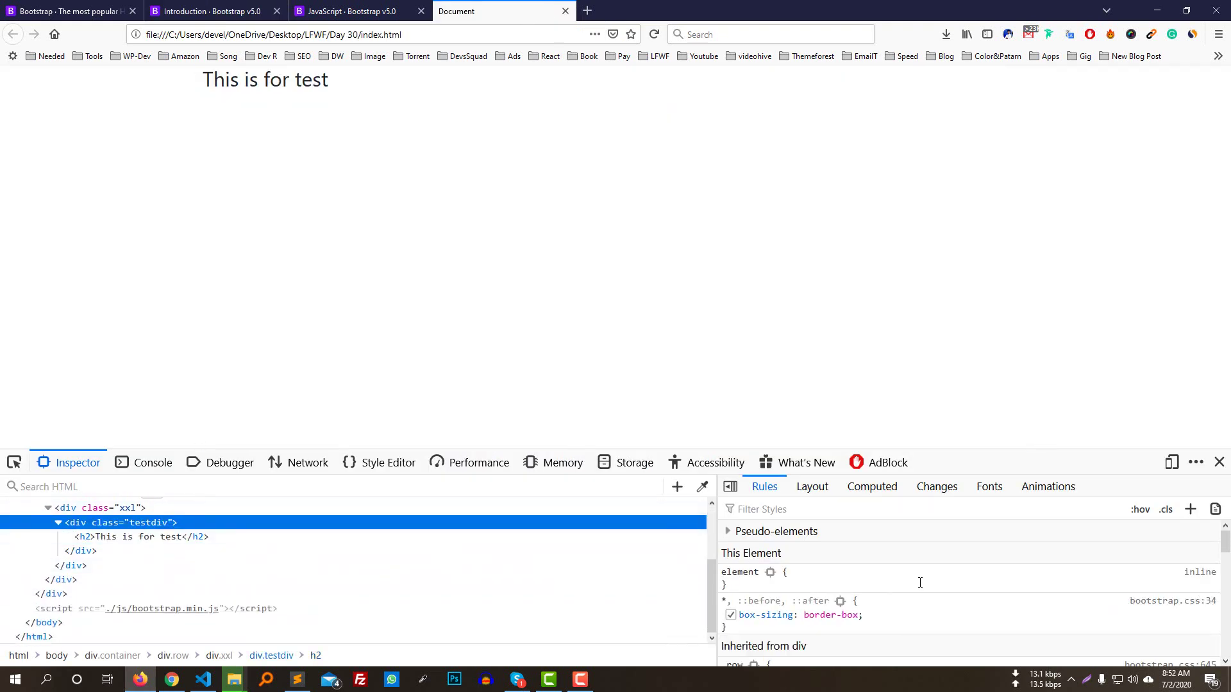
{"action": "left_click", "coordinate": [1191, 509]}
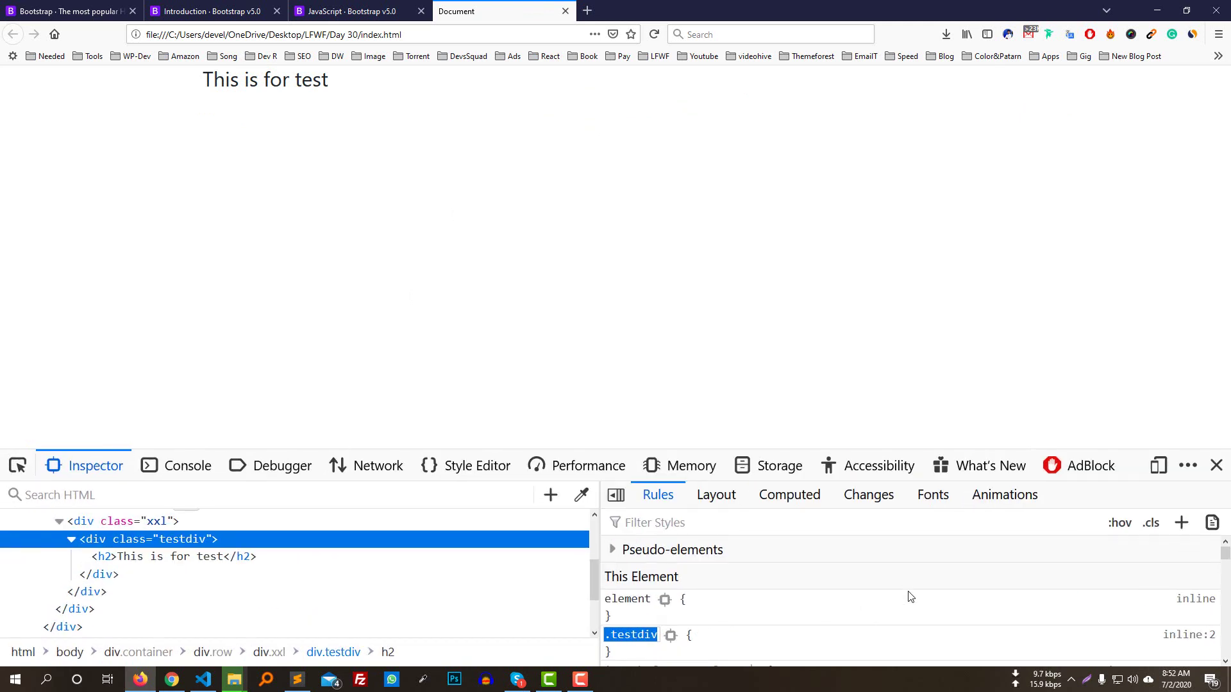
{"action": "key", "text": "Return"}
{"action": "key", "text": "ctrl+plus"}
{"action": "key", "text": "ctrl+plus"}
{"action": "type", "text": "height"}
{"action": "key", "text": "Tab"}
{"action": "type", "text": "300"}
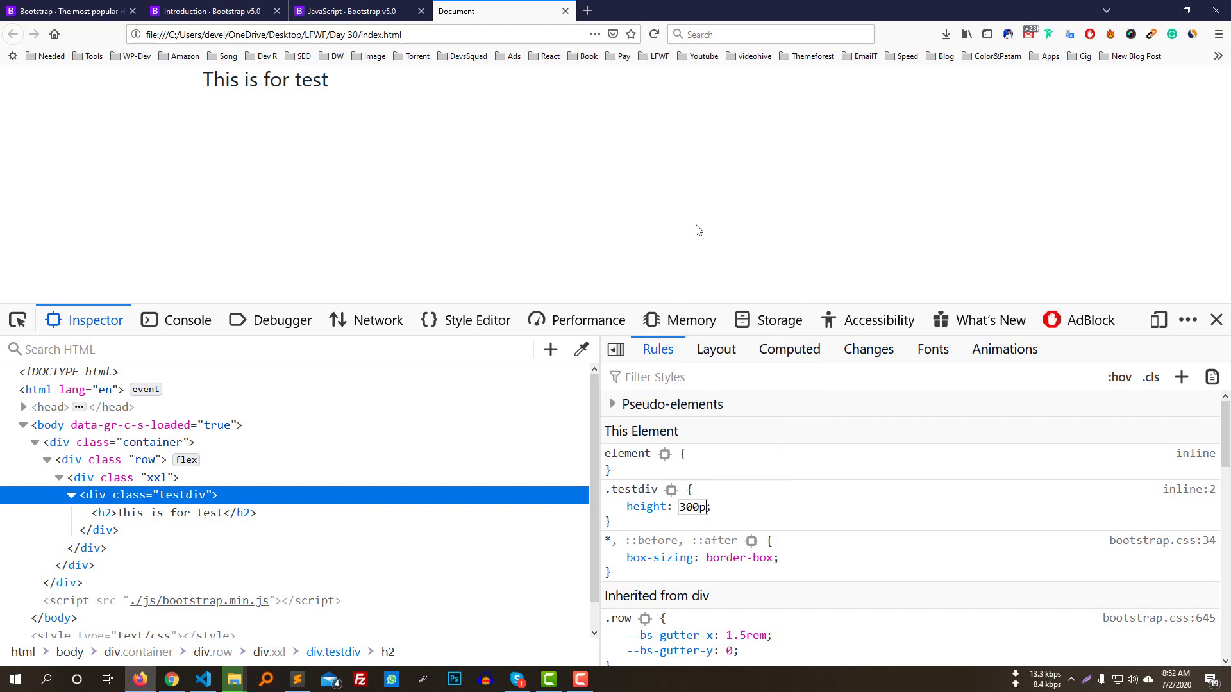
{"action": "type", "text": "px"}
{"action": "key", "text": "Tab"}
{"action": "type", "text": "w"}
{"action": "key", "text": "Tab"}
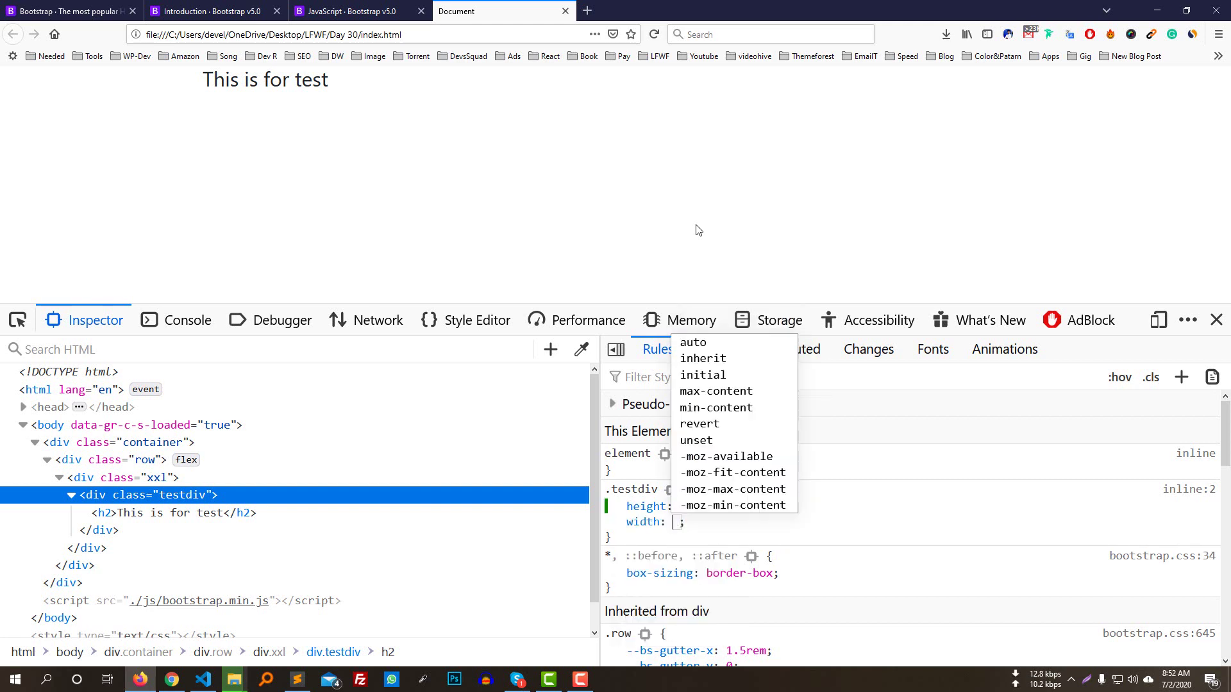
{"action": "type", "text": "400px"}
{"action": "key", "text": "Tab"}
Step: Give .testdiv a black background, #fff text colour and centred text alignment
{"action": "type", "text": "ba"}
{"action": "key", "text": "Tab"}
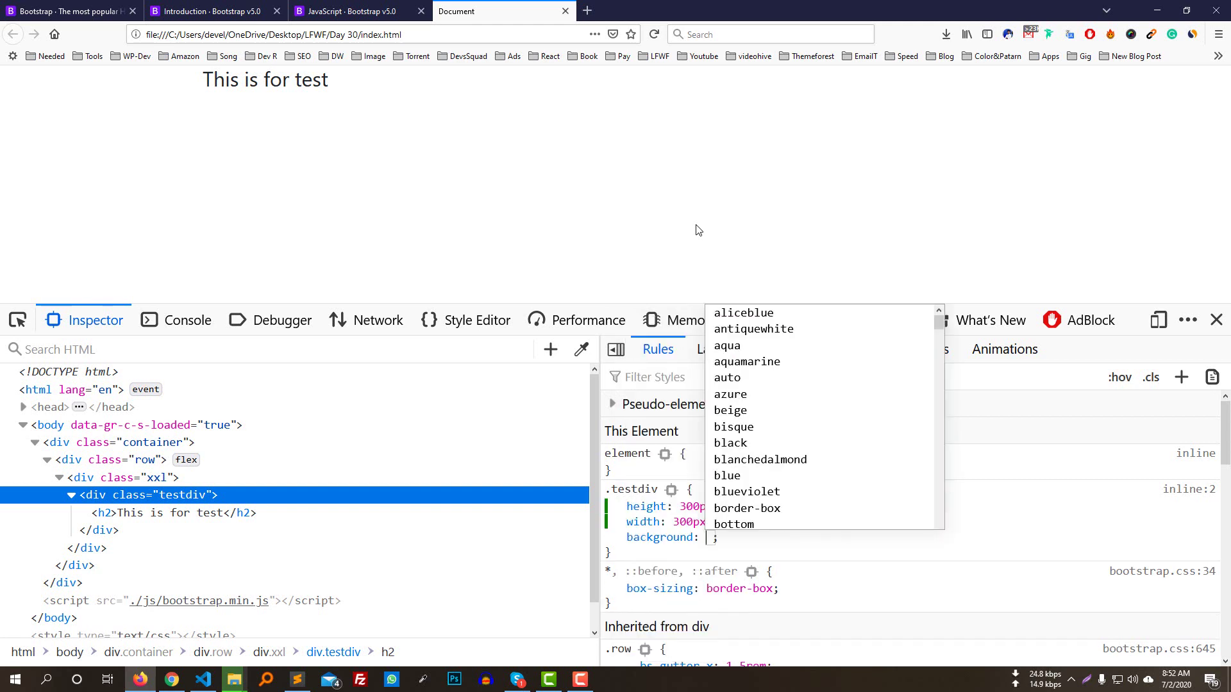
{"action": "type", "text": "bl"}
{"action": "key", "text": "BackSpace"}
{"action": "key", "text": "BackSpace"}
{"action": "key", "text": "BackSpace"}
{"action": "type", "text": "b"}
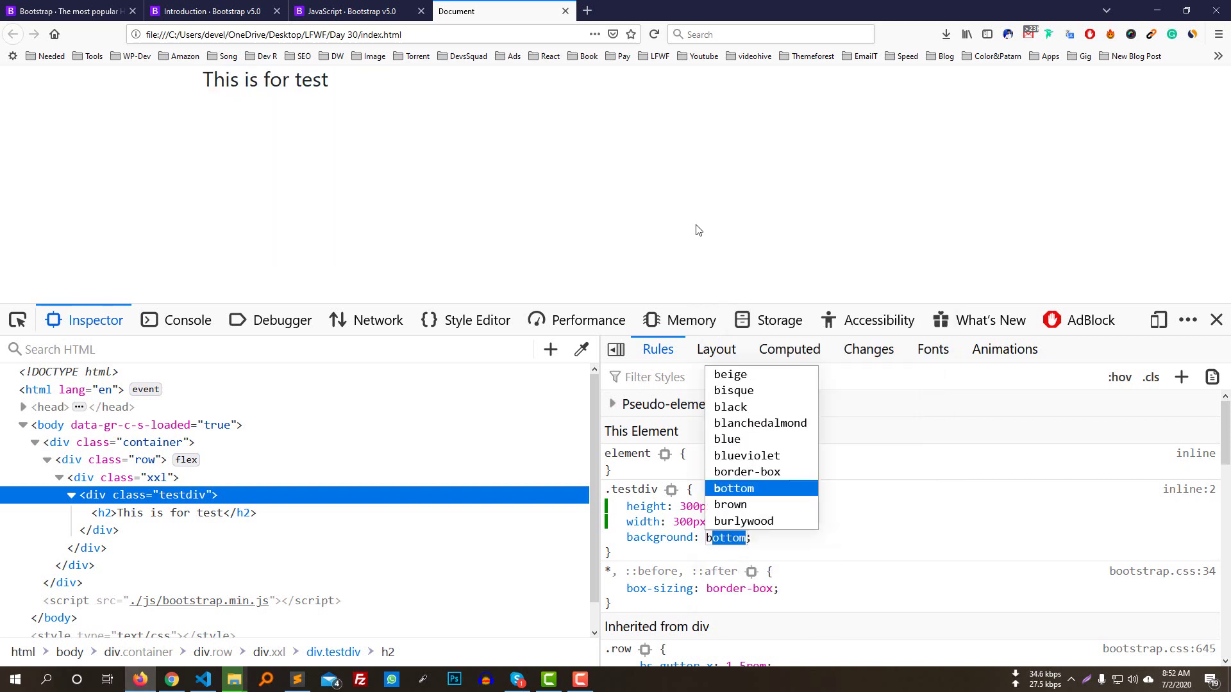
{"action": "type", "text": "l"}
{"action": "key", "text": "Return"}
{"action": "type", "text": "co"}
{"action": "key", "text": "Tab"}
{"action": "type", "text": "#fff"}
{"action": "key", "text": "Return"}
{"action": "type", "text": "te"}
{"action": "key", "text": "Tab"}
{"action": "type", "text": "c"}
{"action": "key", "text": "Return"}
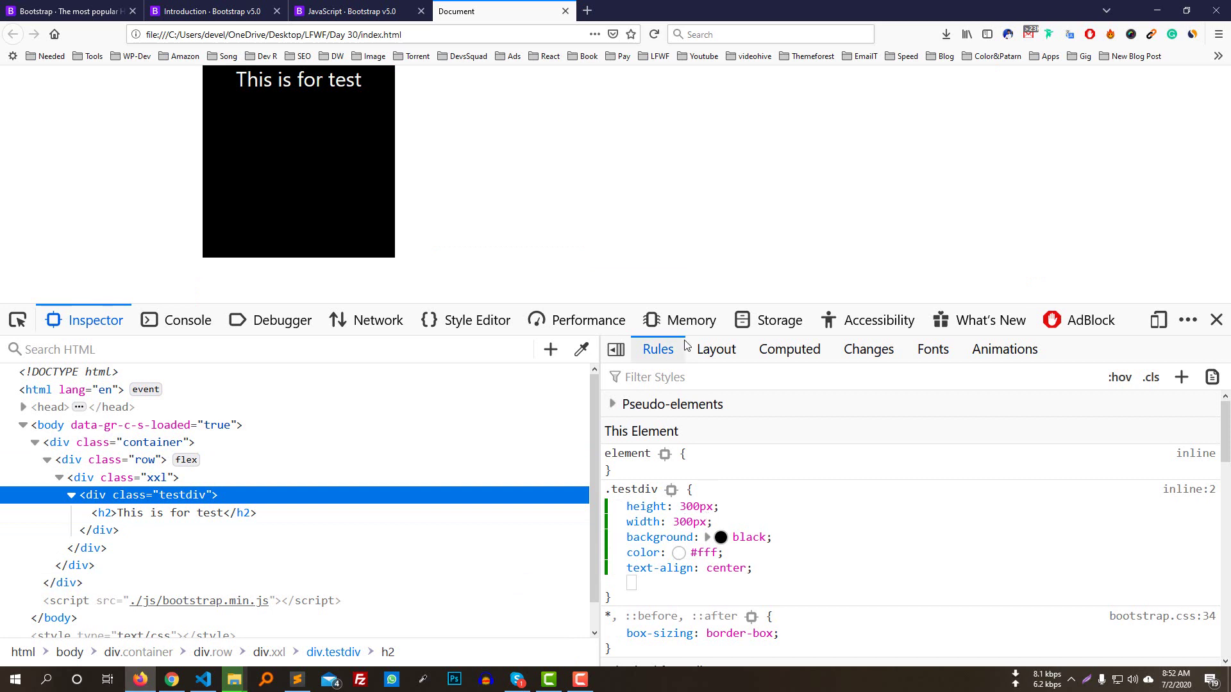
Step: Add padding to .testdiv at 20px, then adjust it with the arrow keys to 48px
{"action": "type", "text": "padding"}
{"action": "key", "text": "Tab"}
{"action": "type", "text": "20p"}
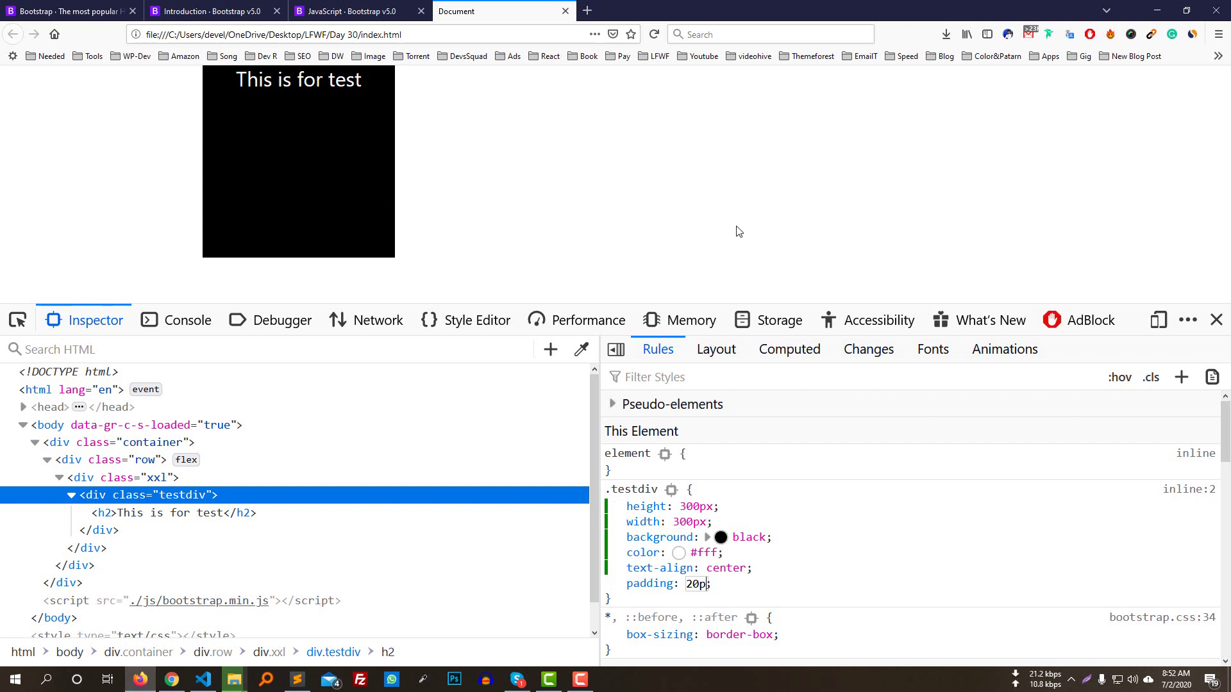
{"action": "type", "text": "x"}
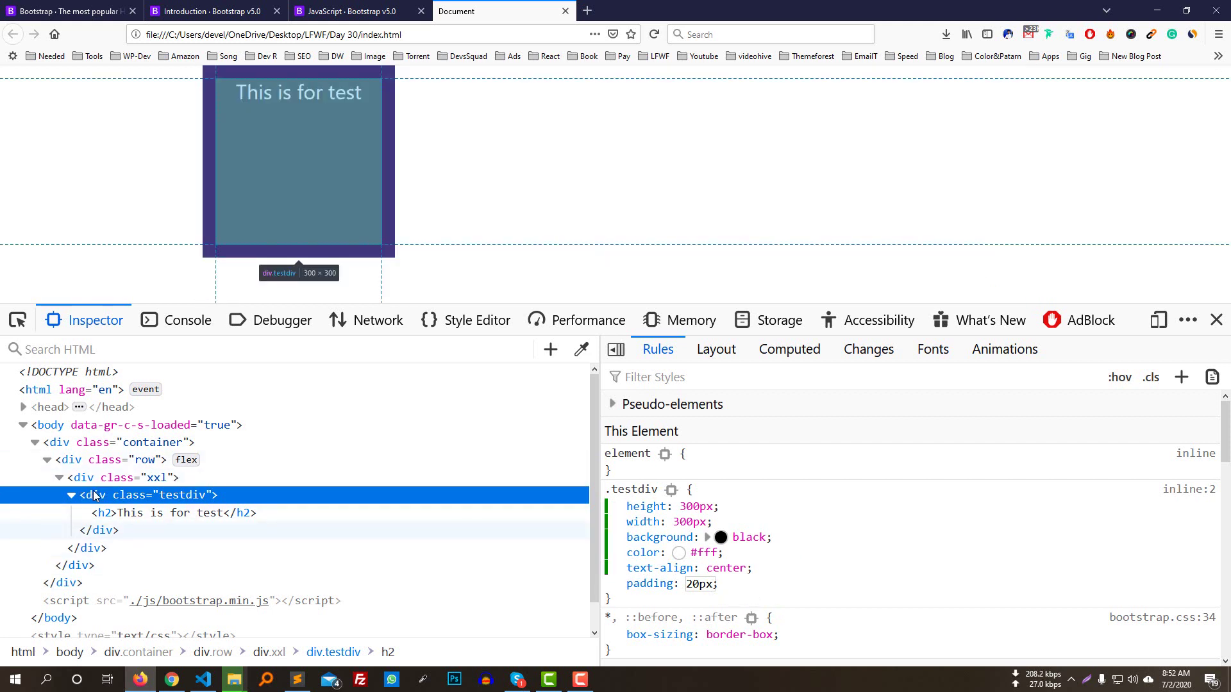
{"action": "key", "text": "Up"}
{"action": "key", "text": "Up"}
{"action": "key", "text": "Up"}
{"action": "key", "text": "Up"}
{"action": "key", "text": "Up"}
{"action": "key", "text": "Up"}
{"action": "key", "text": "Up"}
{"action": "key", "text": "Up"}
{"action": "key", "text": "Up"}
{"action": "key", "text": "Up"}
{"action": "key", "text": "Up"}
{"action": "key", "text": "Up"}
{"action": "key", "text": "Up"}
{"action": "key", "text": "Up"}
{"action": "key", "text": "Up"}
{"action": "key", "text": "Up"}
{"action": "key", "text": "Up"}
{"action": "key", "text": "Up"}
{"action": "key", "text": "Up"}
{"action": "key", "text": "Up"}
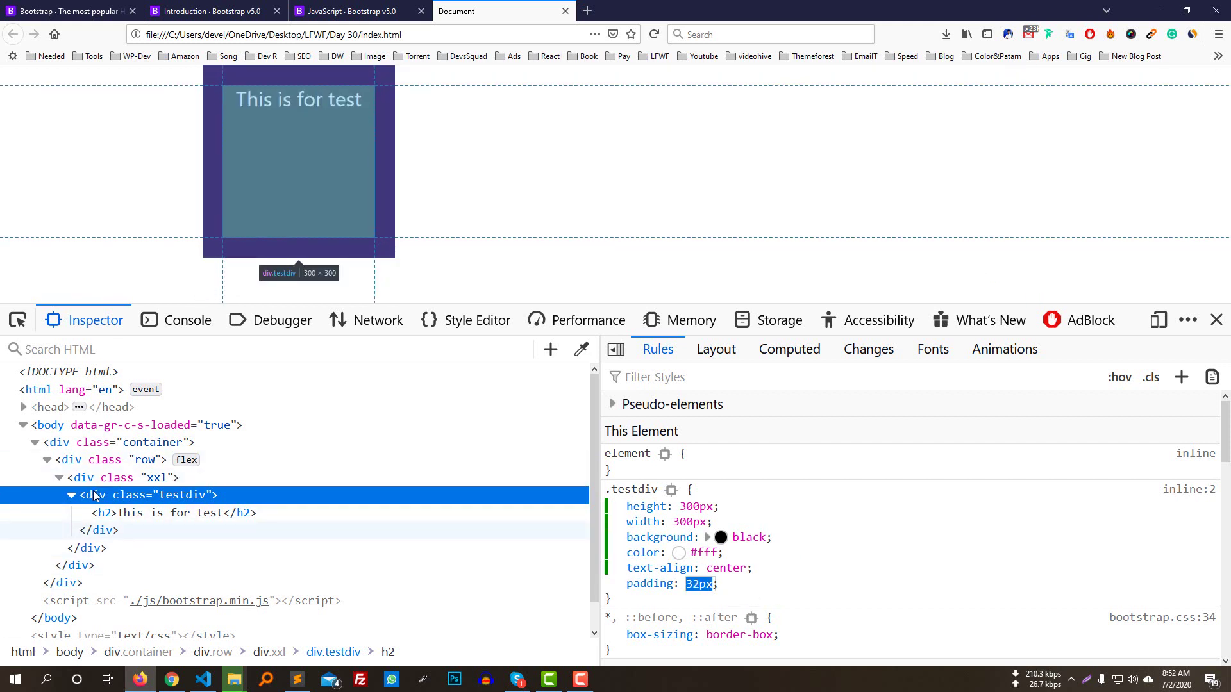
{"action": "key", "text": "Up"}
{"action": "key", "text": "Up"}
{"action": "key", "text": "Up"}
{"action": "key", "text": "Down"}
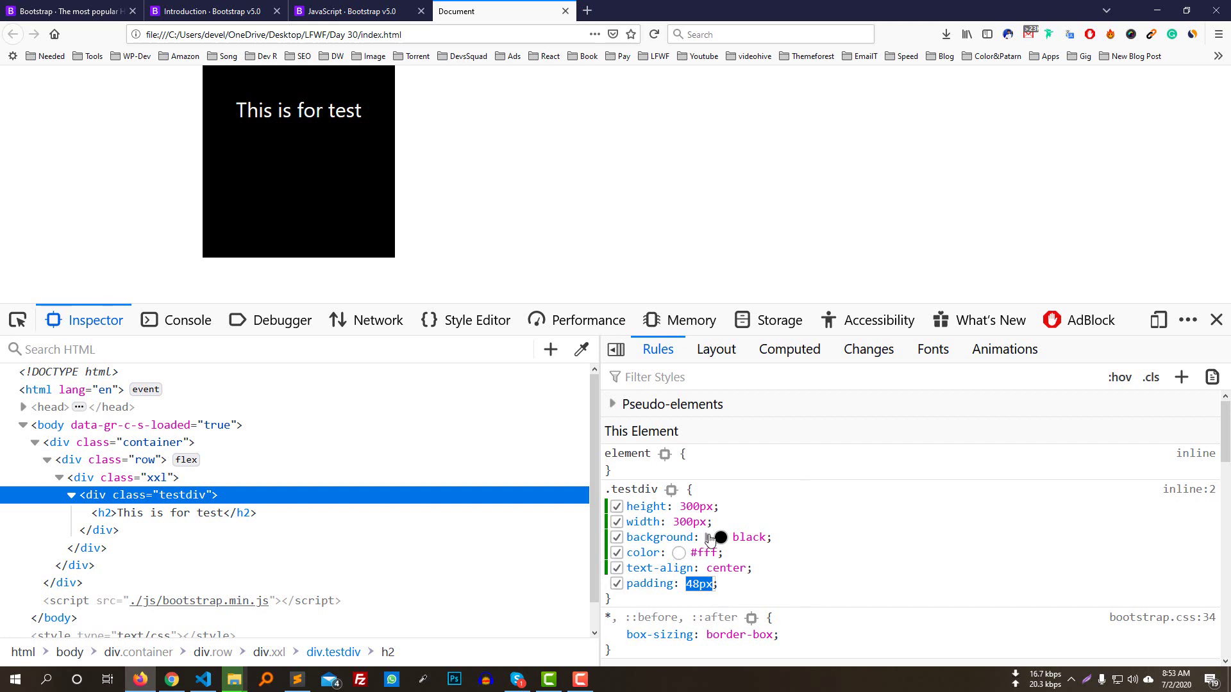
Step: Add a box-sizing: content-box declaration to the .testdiv rule and toggle it off and on
{"action": "key", "text": "Tab"}
{"action": "type", "text": "box"}
{"action": "key", "text": "Tab"}
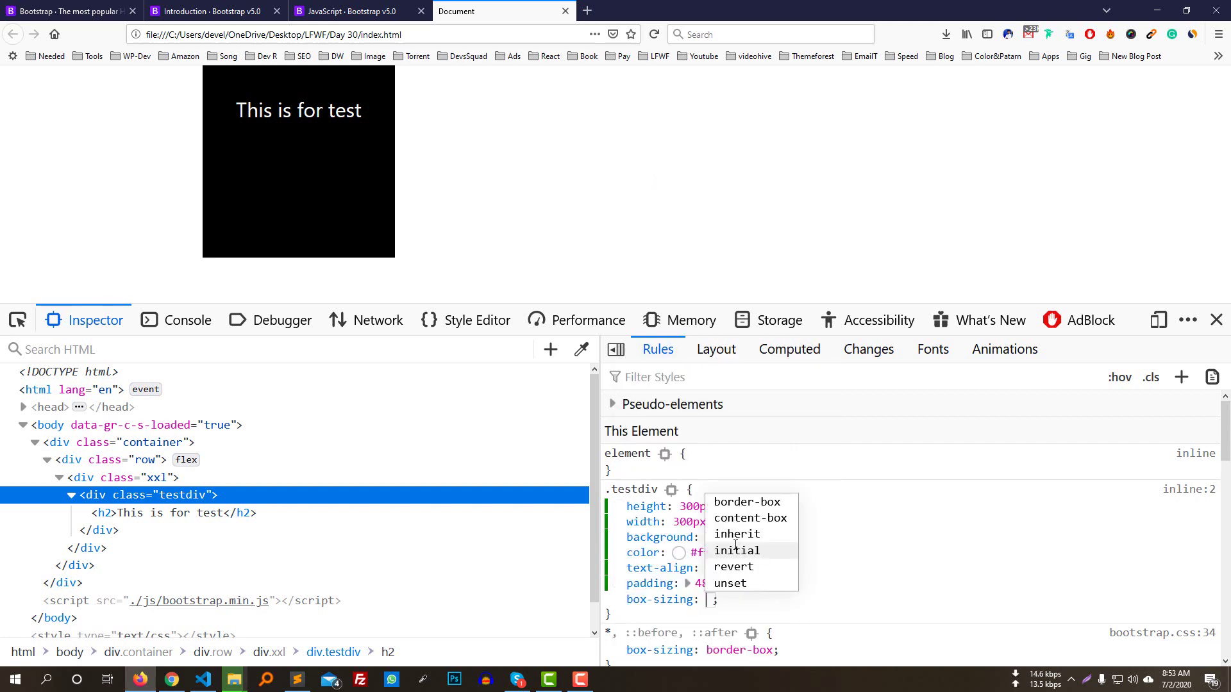
{"action": "key", "text": "Down"}
{"action": "key", "text": "Down"}
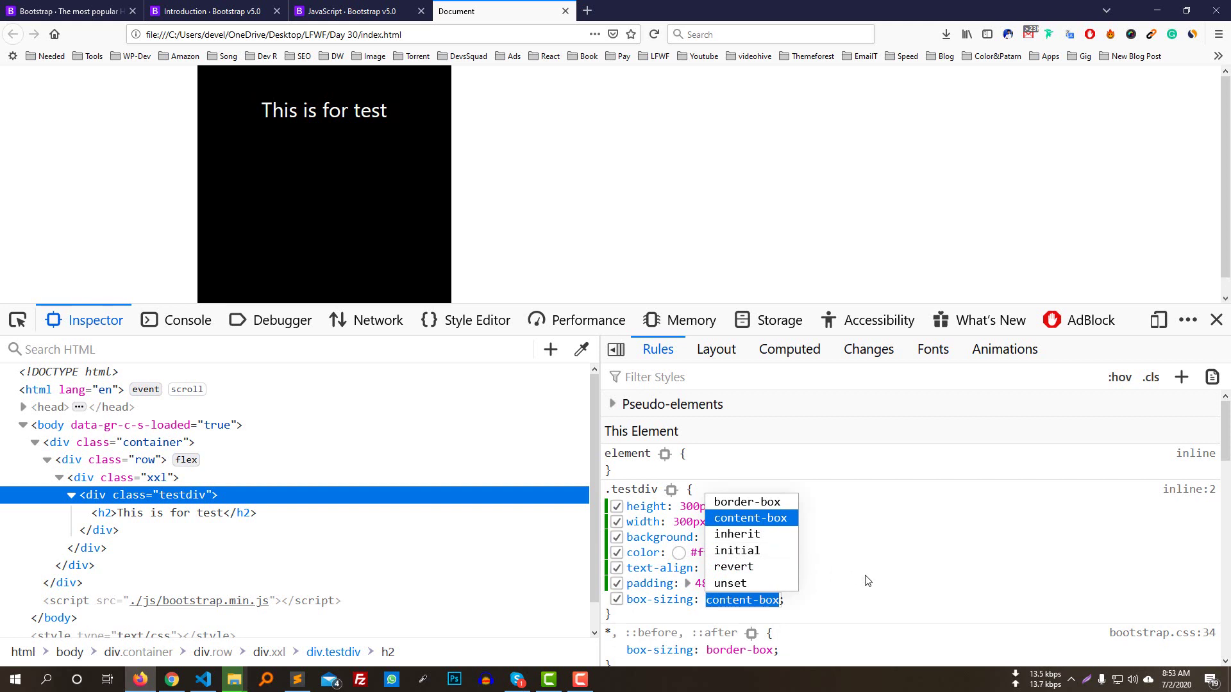
{"action": "key", "text": "Return"}
{"action": "left_click", "coordinate": [617, 599]}
{"action": "left_click", "coordinate": [617, 601]}
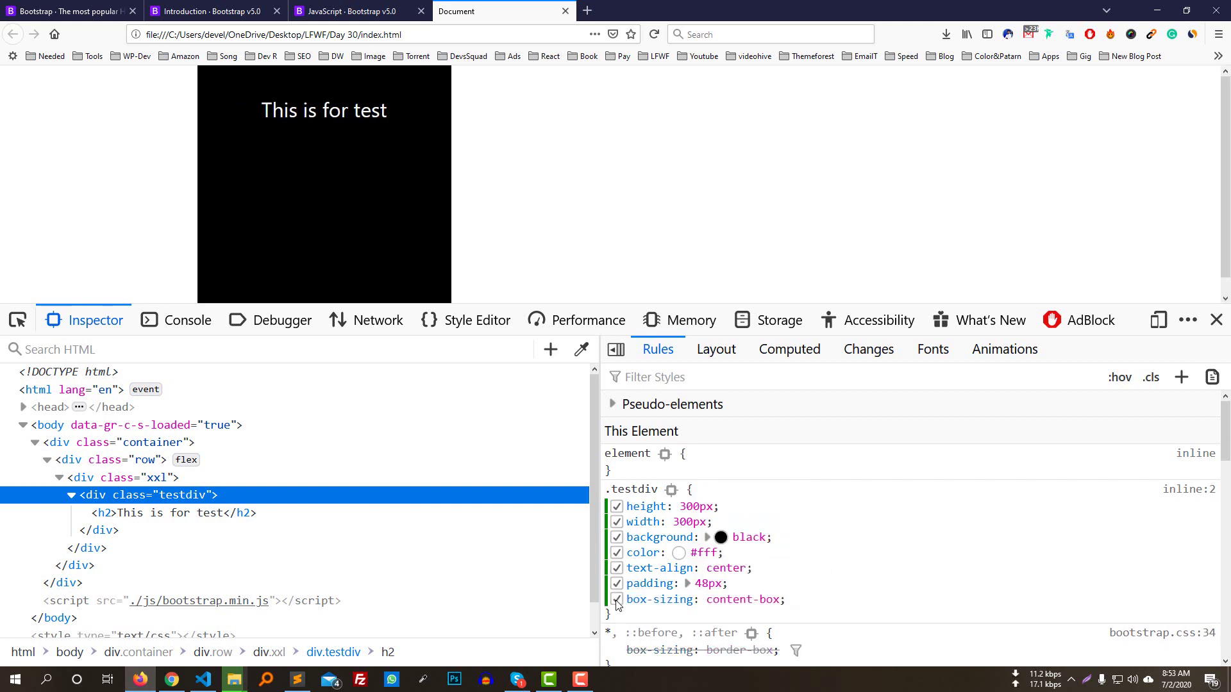
Step: Adjust the .testdiv padding with the arrow keys to 19px
{"action": "left_click", "coordinate": [720, 586]}
{"action": "key", "text": "Down"}
{"action": "key", "text": "Down"}
{"action": "key", "text": "Down"}
{"action": "key", "text": "Down"}
{"action": "key", "text": "Down"}
{"action": "key", "text": "Down"}
{"action": "key", "text": "Down"}
{"action": "key", "text": "Down"}
{"action": "key", "text": "Down"}
{"action": "key", "text": "Down"}
{"action": "key", "text": "Down"}
{"action": "key", "text": "Down"}
{"action": "key", "text": "Down"}
{"action": "key", "text": "Down"}
{"action": "key", "text": "Down"}
{"action": "key", "text": "Down"}
{"action": "key", "text": "Down"}
{"action": "key", "text": "Down"}
{"action": "key", "text": "Down"}
{"action": "key", "text": "Down"}
{"action": "key", "text": "Down"}
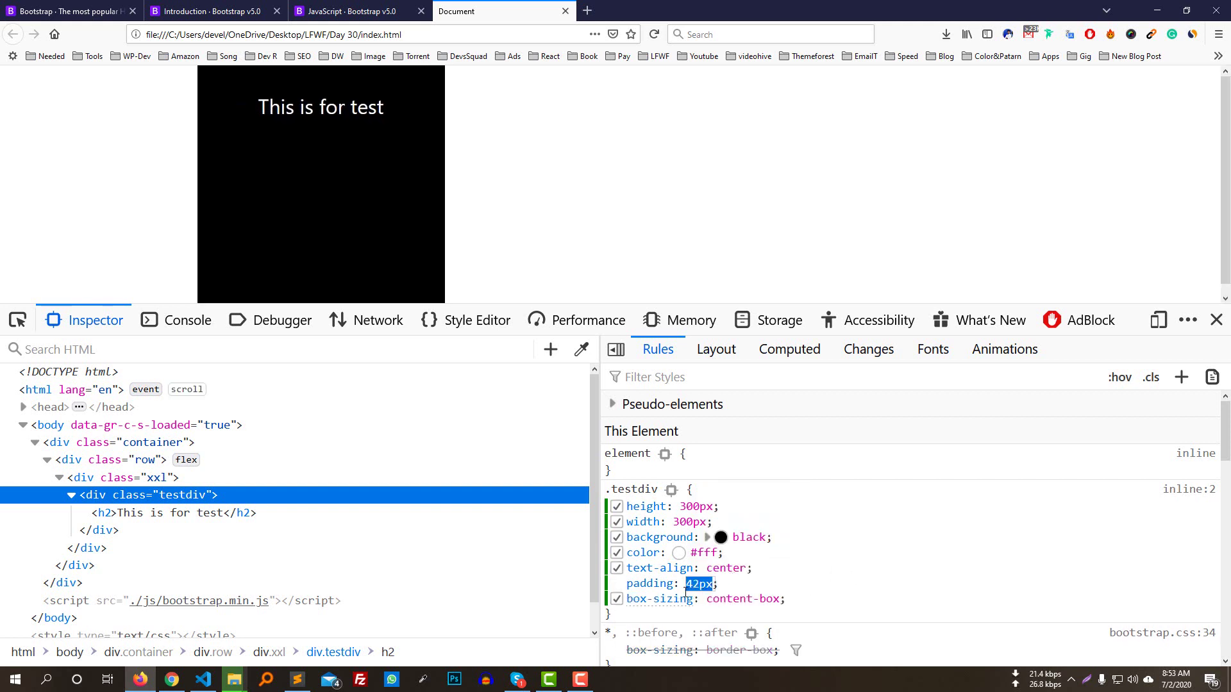
{"action": "key", "text": "Down"}
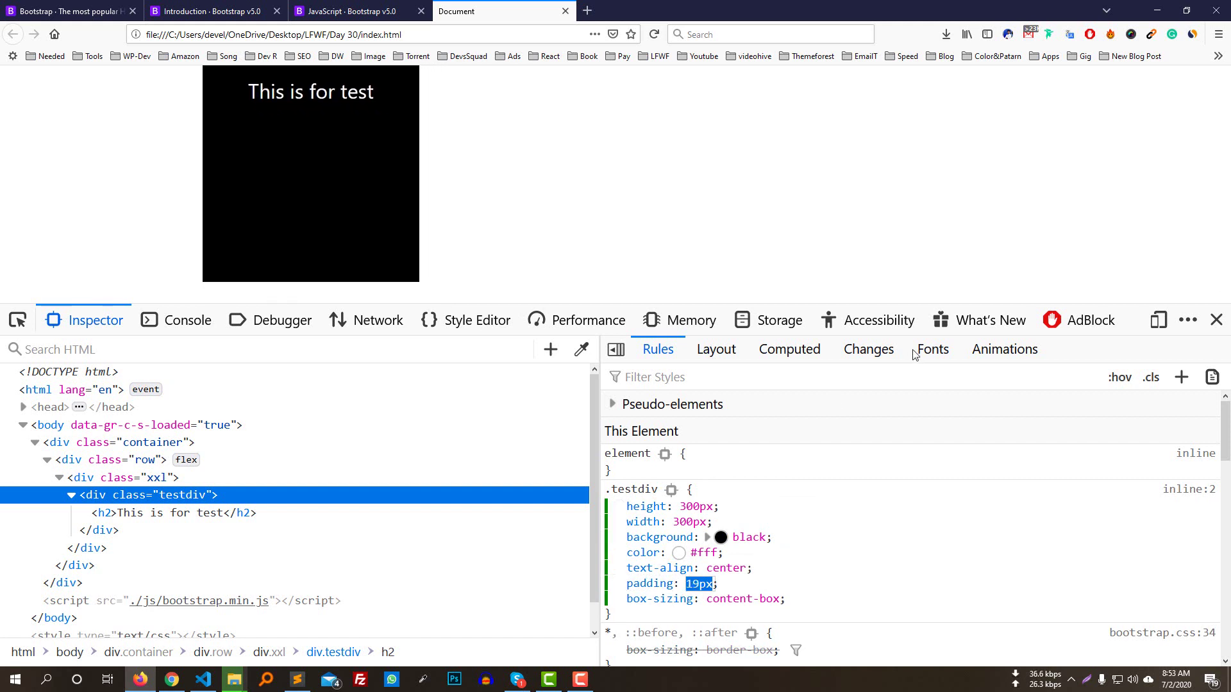
{"action": "left_click", "coordinate": [617, 601]}
Step: Toggle box-sizing to compare the box against 300px, leaving content-box enabled
{"action": "left_click", "coordinate": [617, 601]}
{"action": "left_click", "coordinate": [617, 601]}
{"action": "left_click", "coordinate": [618, 601]}
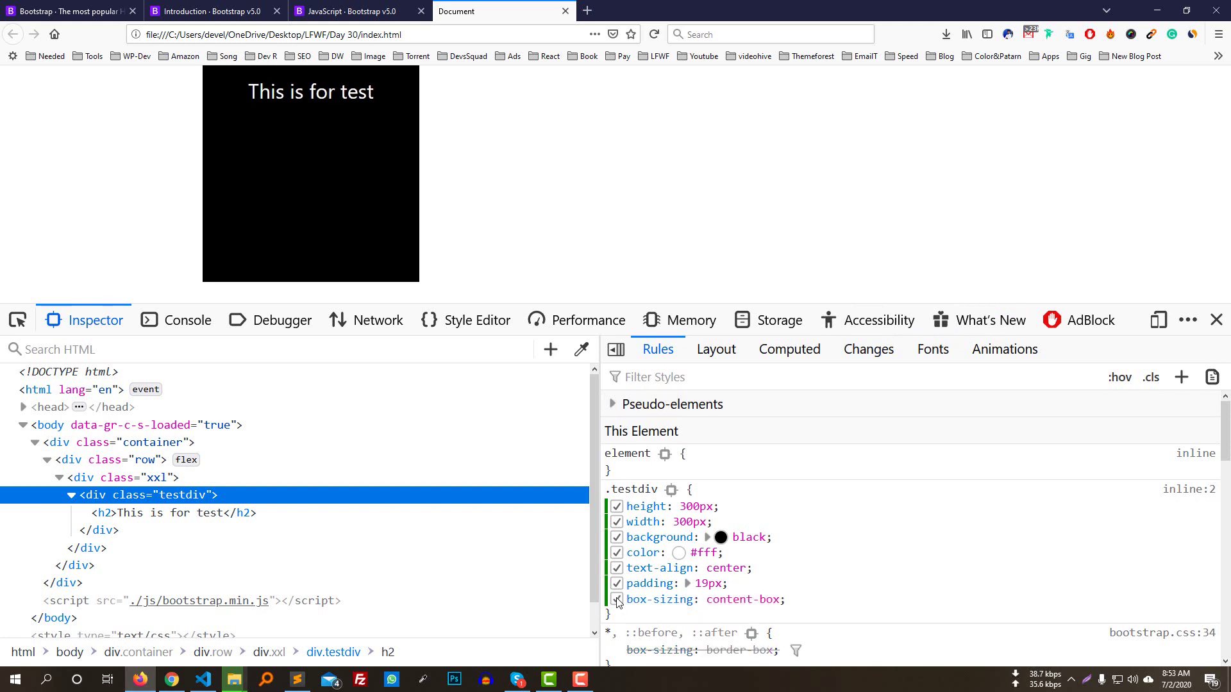
{"action": "left_click", "coordinate": [618, 600]}
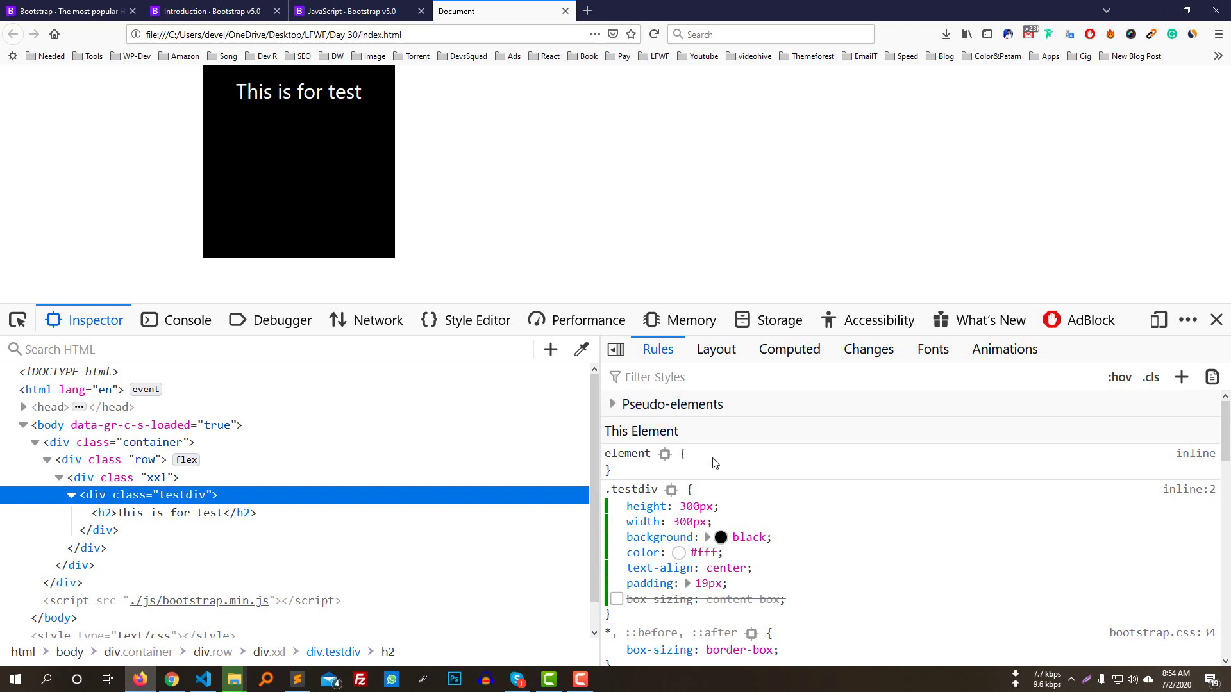
{"action": "left_click", "coordinate": [617, 600]}
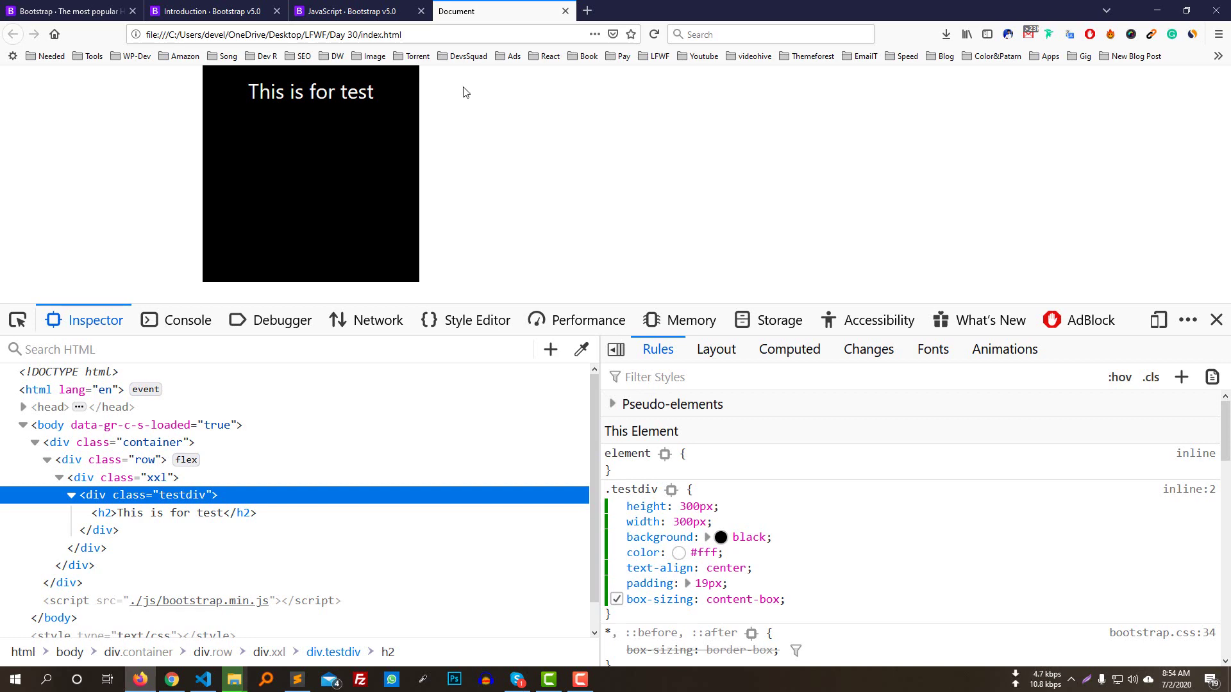
{"action": "left_click", "coordinate": [385, 8]}
Step: From the Introduction docs page, open the Reboot page in a new tab and view it
{"action": "left_click", "coordinate": [199, 5]}
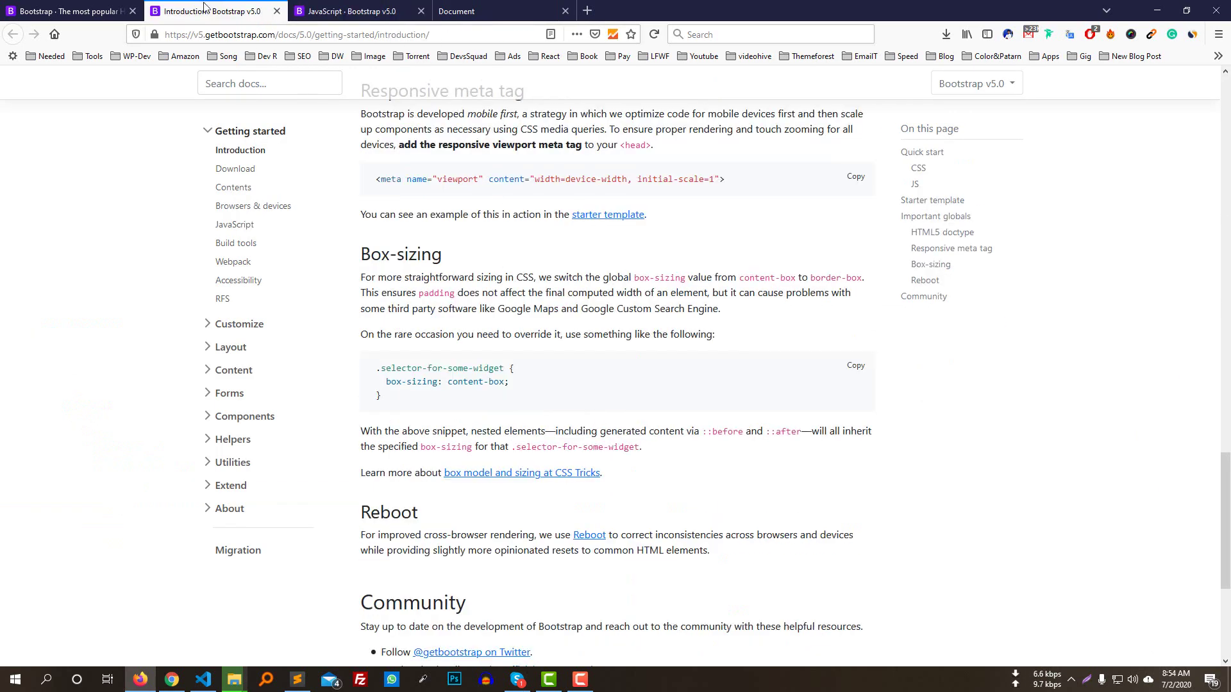
{"action": "scroll", "coordinate": [641, 358], "scroll_direction": "down", "scroll_amount": 3}
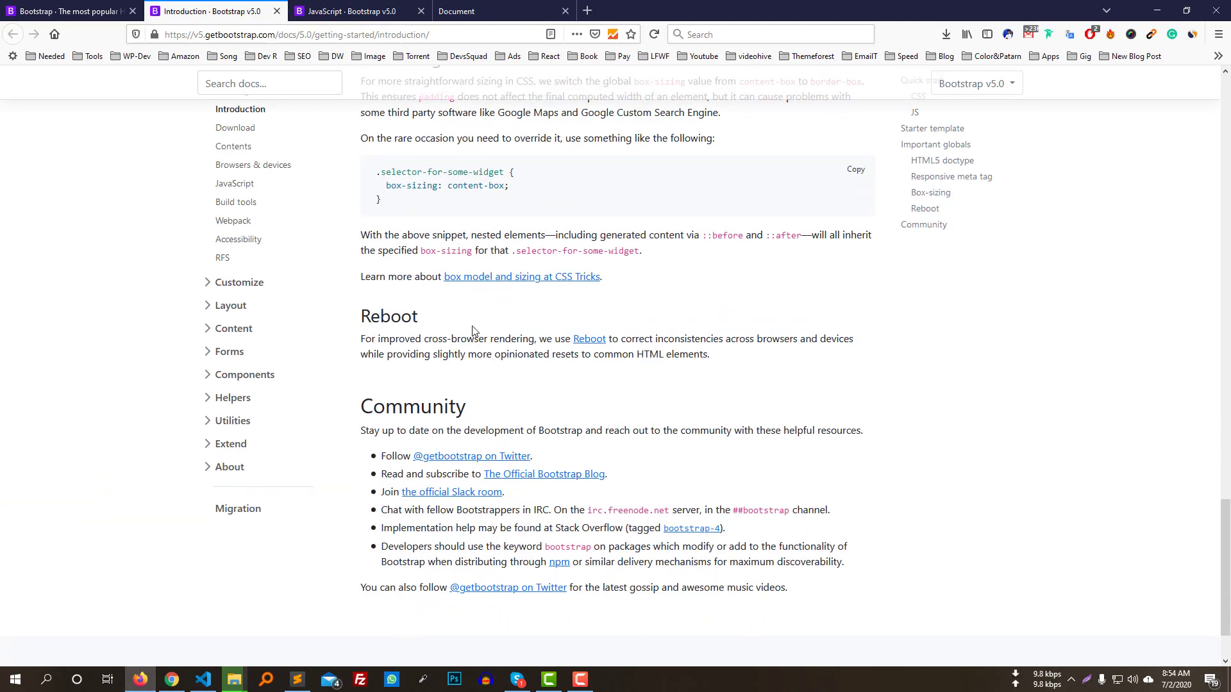
{"action": "middle_click", "coordinate": [602, 340]}
{"action": "key", "text": "ctrl+Tab"}
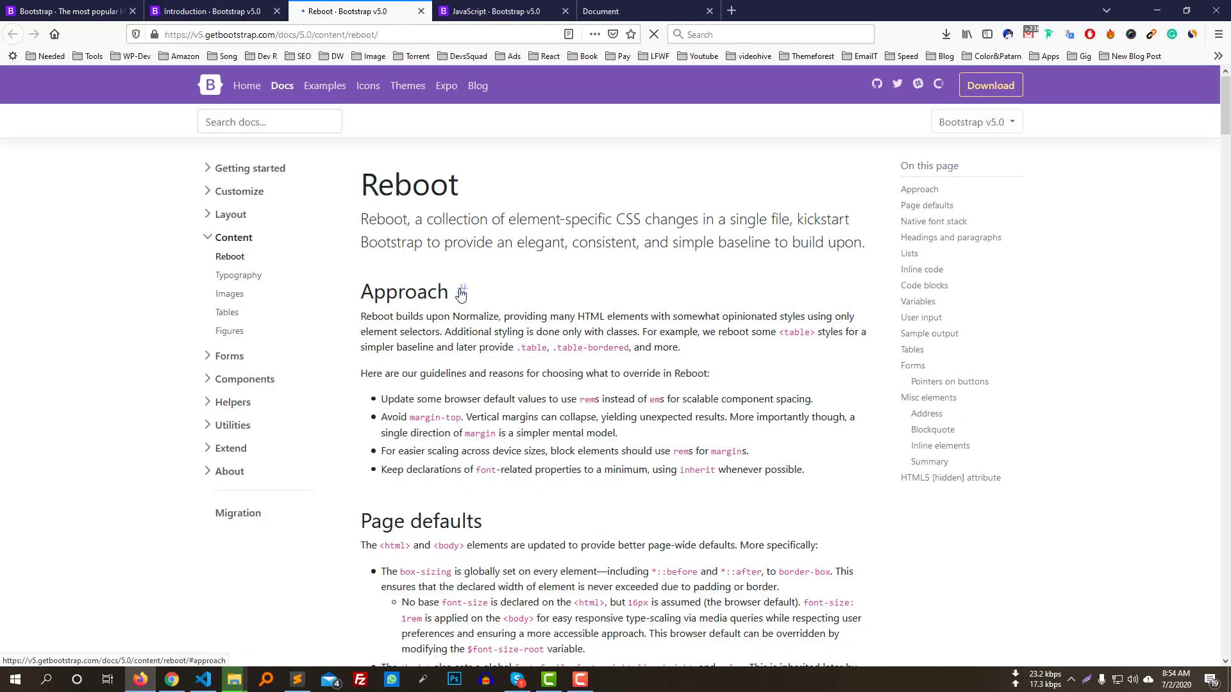
Step: Read through the Reboot page, highlighting the h1–h6 example headings
{"action": "scroll", "coordinate": [627, 314], "scroll_direction": "down", "scroll_amount": 3}
{"action": "scroll", "coordinate": [627, 314], "scroll_direction": "down", "scroll_amount": 1}
{"action": "scroll", "coordinate": [626, 311], "scroll_direction": "up", "scroll_amount": 1}
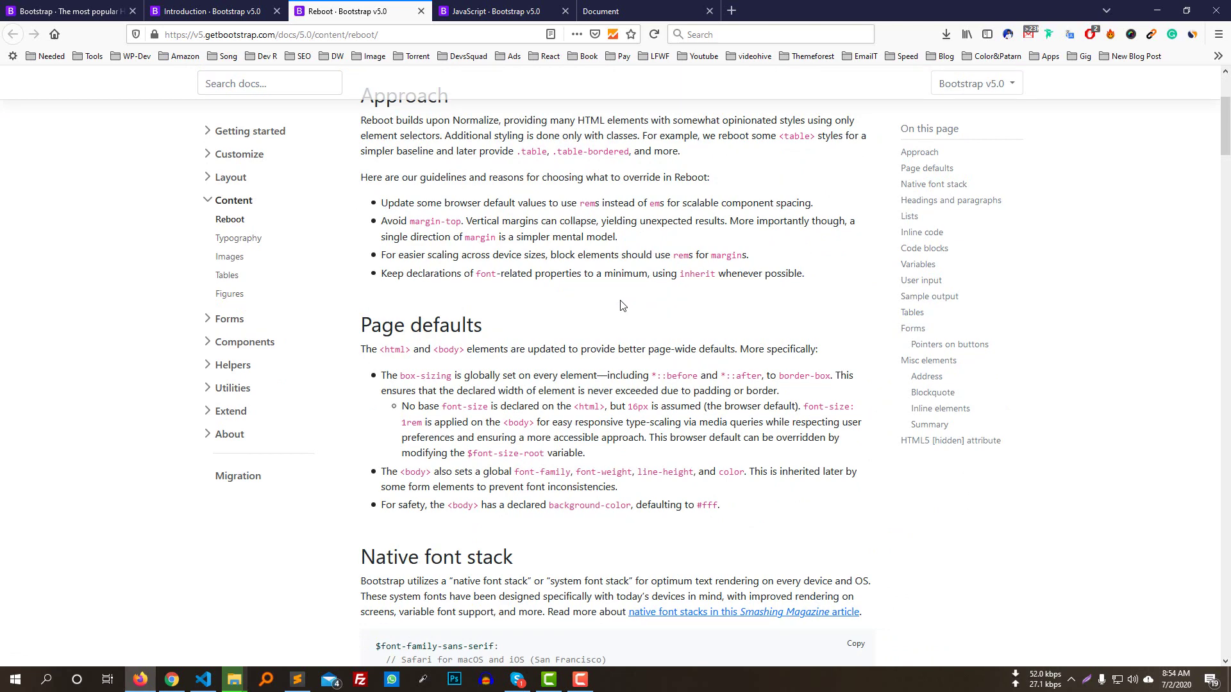
{"action": "scroll", "coordinate": [620, 305], "scroll_direction": "down", "scroll_amount": 2}
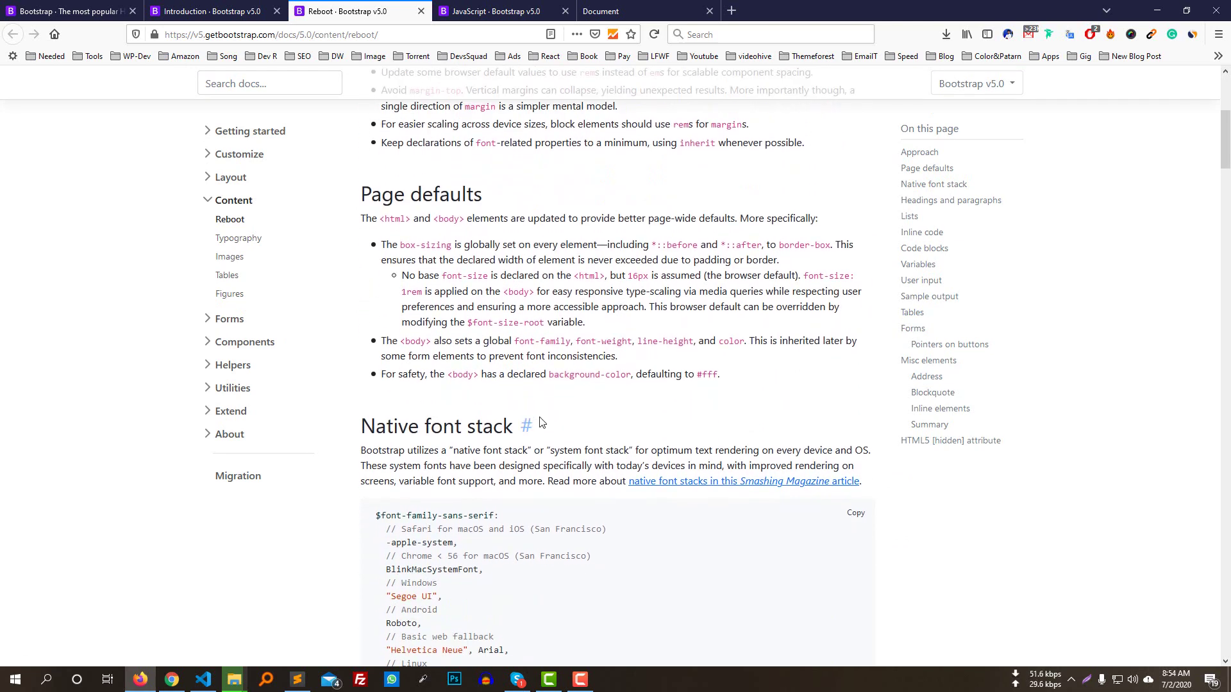
{"action": "scroll", "coordinate": [641, 411], "scroll_direction": "down", "scroll_amount": 3}
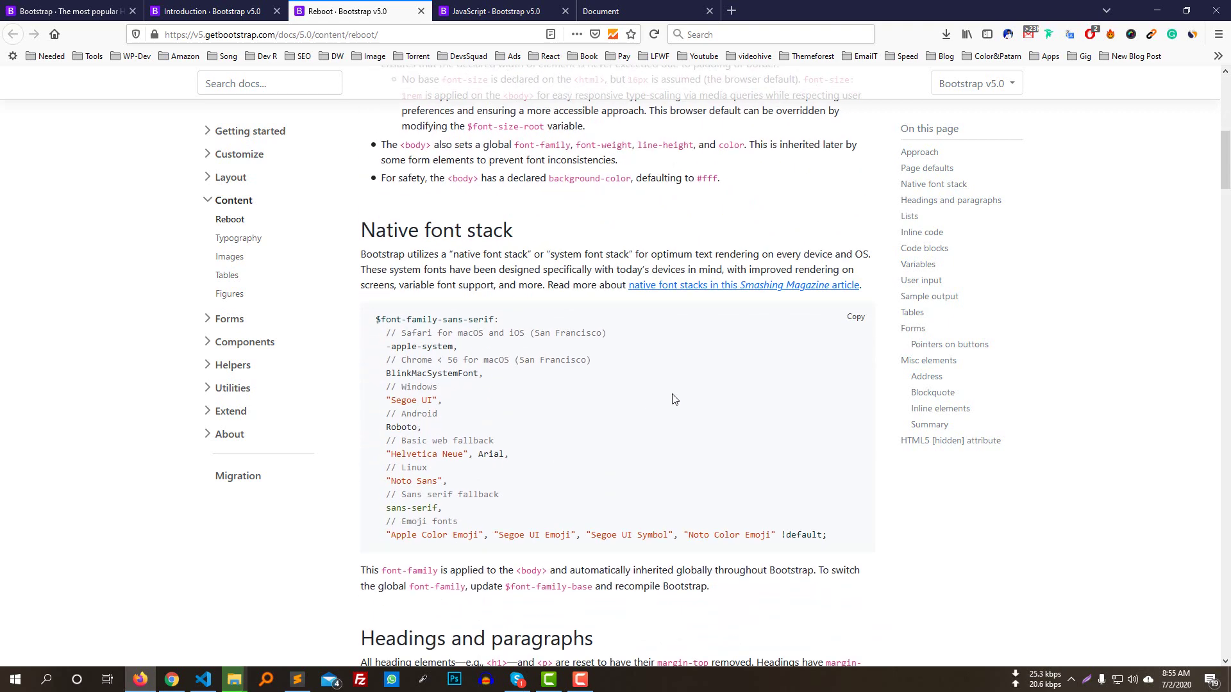
{"action": "scroll", "coordinate": [666, 395], "scroll_direction": "down", "scroll_amount": 6}
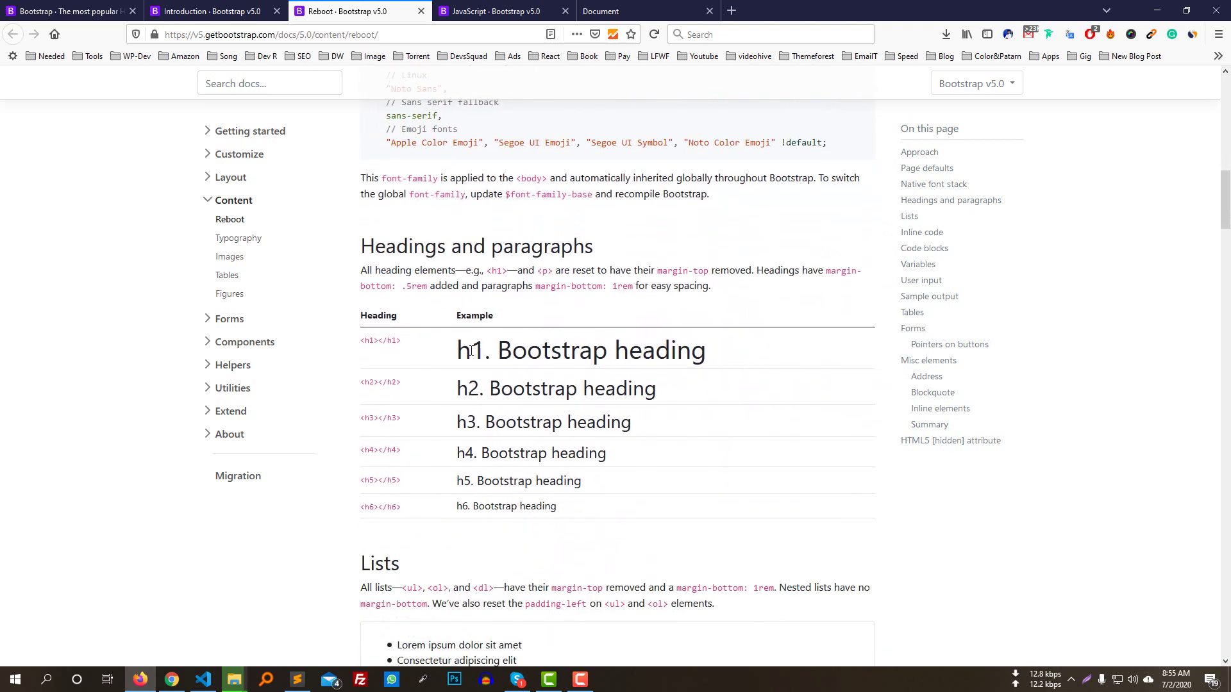
{"action": "left_click_drag", "start_coordinate": [458, 352], "coordinate": [572, 351]}
{"action": "left_click", "coordinate": [459, 353]}
{"action": "left_click_drag", "start_coordinate": [458, 352], "coordinate": [486, 353]}
Step: Scroll further down the Reboot page
{"action": "scroll", "coordinate": [485, 353], "scroll_direction": "down", "scroll_amount": 15}
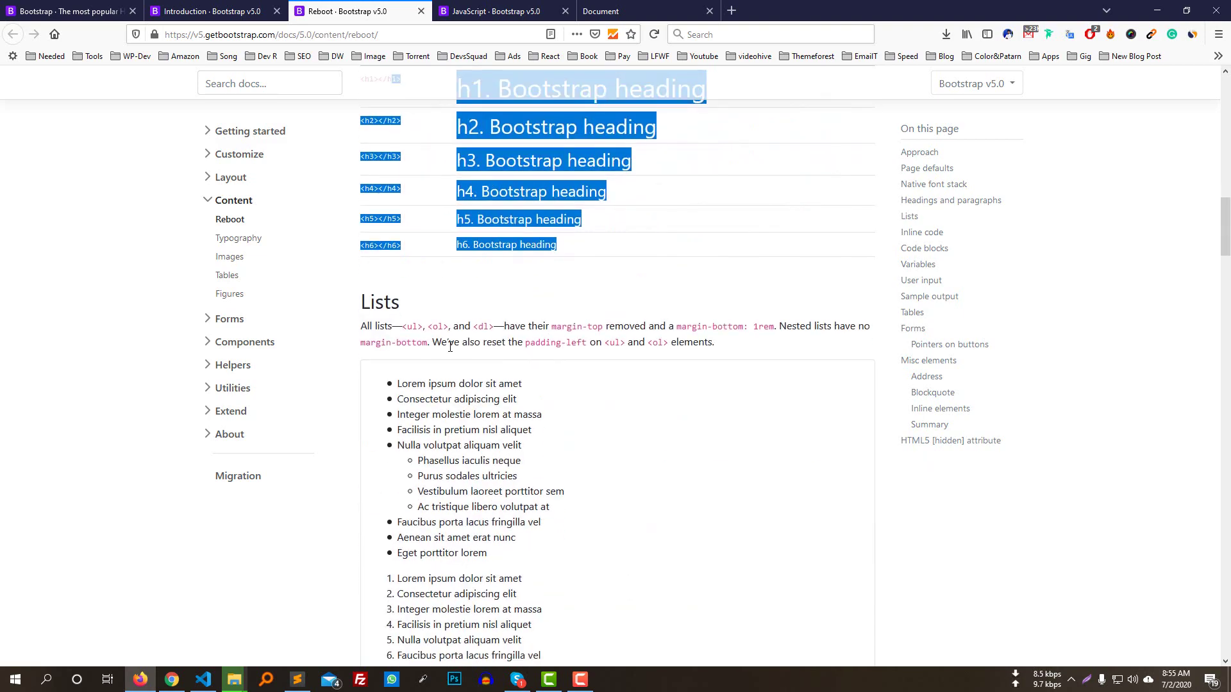
{"action": "scroll", "coordinate": [466, 299], "scroll_direction": "down", "scroll_amount": 7}
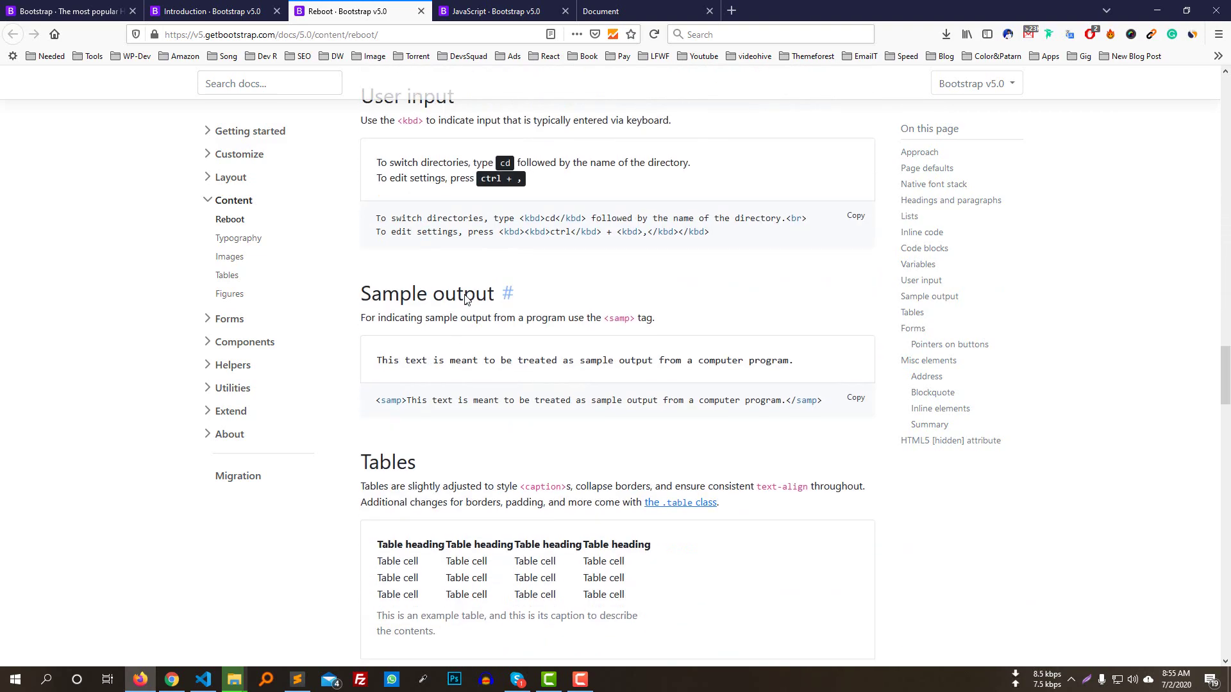
{"action": "scroll", "coordinate": [480, 346], "scroll_direction": "down", "scroll_amount": 5}
{"action": "scroll", "coordinate": [481, 362], "scroll_direction": "down", "scroll_amount": 5}
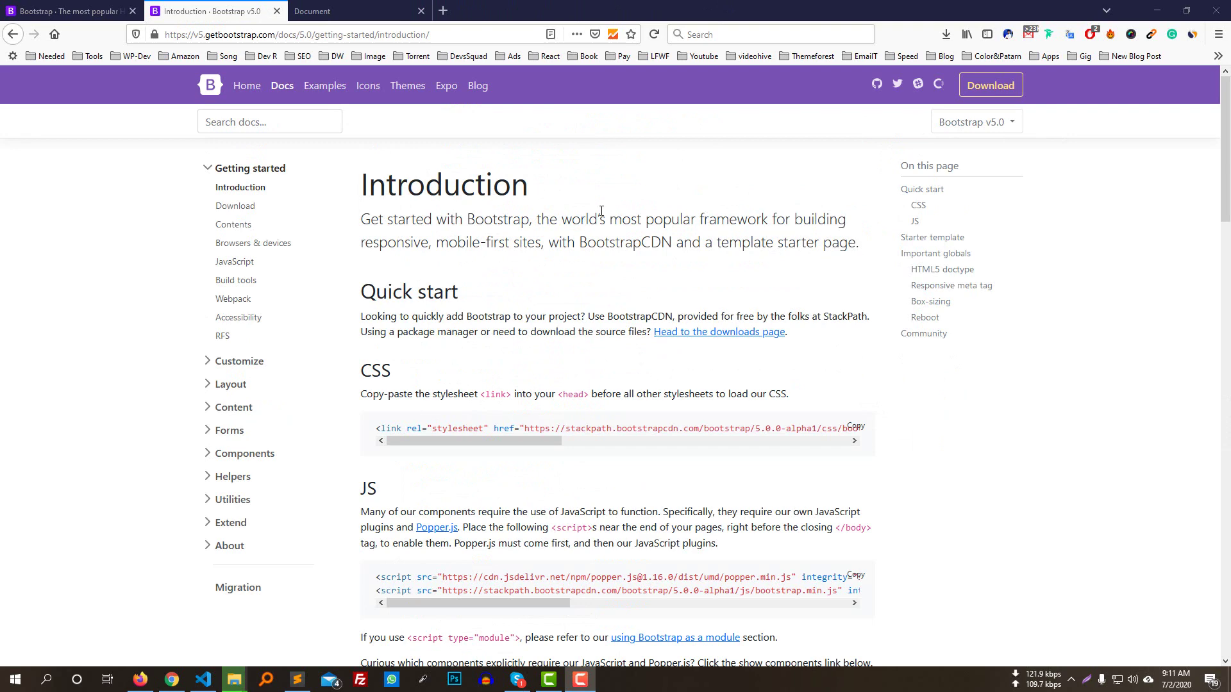
Step: Open the Download docs page from the Getting started sidebar and scroll through it
{"action": "left_click", "coordinate": [235, 206]}
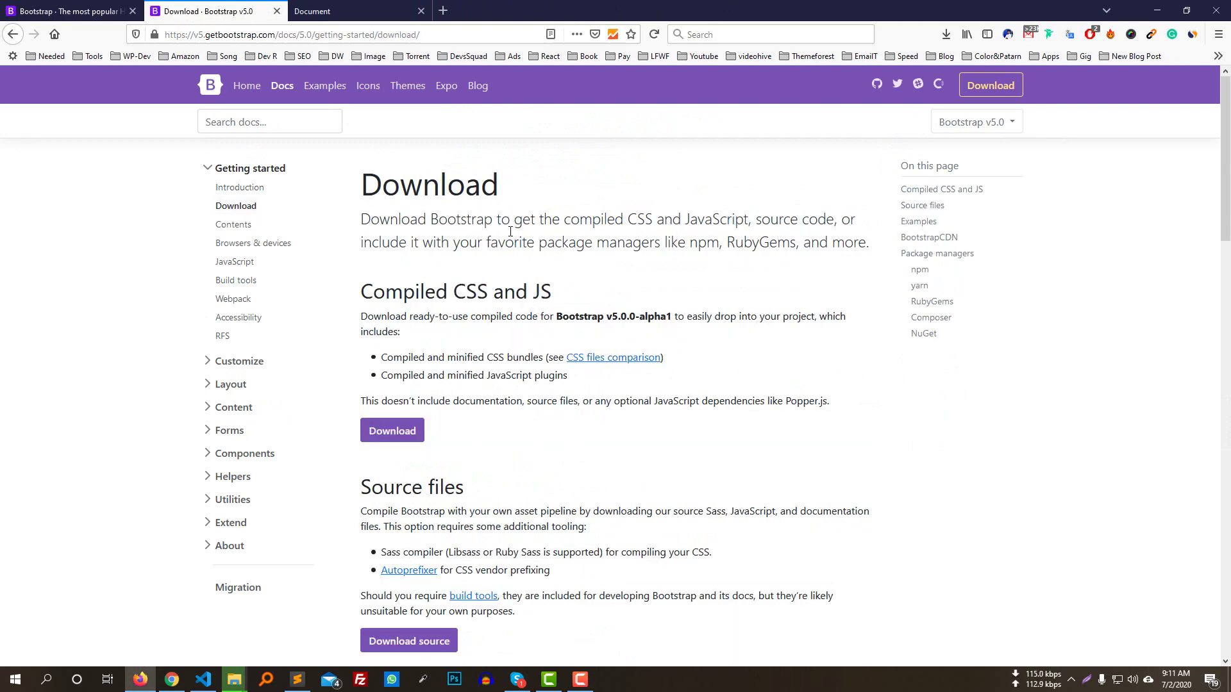
{"action": "scroll", "coordinate": [523, 231], "scroll_direction": "down", "scroll_amount": 8}
{"action": "scroll", "coordinate": [523, 231], "scroll_direction": "up", "scroll_amount": 4}
{"action": "scroll", "coordinate": [644, 226], "scroll_direction": "down", "scroll_amount": 4}
{"action": "scroll", "coordinate": [644, 226], "scroll_direction": "up", "scroll_amount": 6}
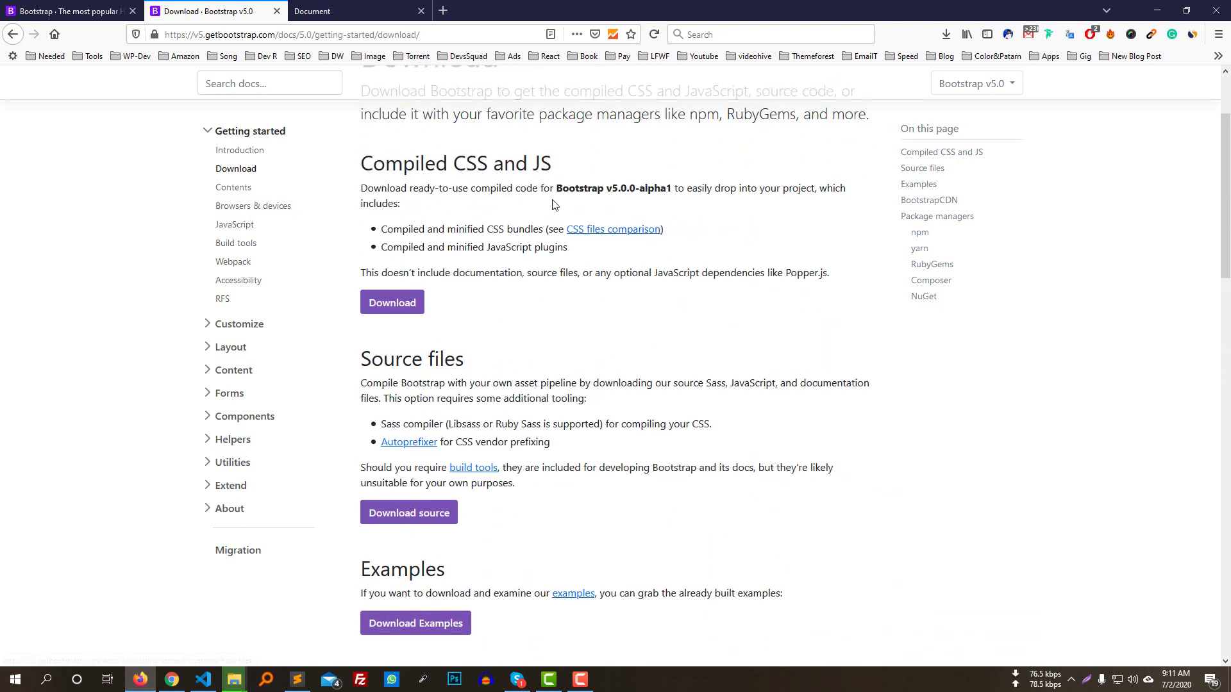
{"action": "scroll", "coordinate": [552, 203], "scroll_direction": "up", "scroll_amount": 3}
Step: Open the Contents page and browse its precompiled Bootstrap file tree
{"action": "left_click", "coordinate": [222, 225]}
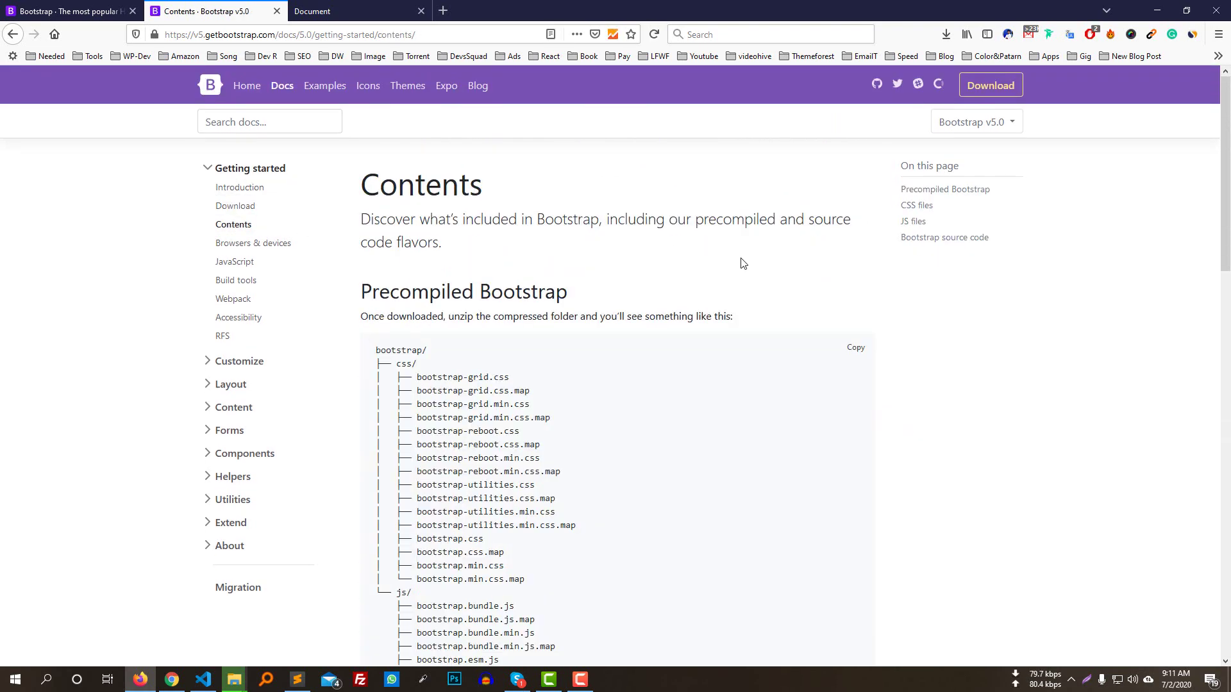
{"action": "scroll", "coordinate": [741, 260], "scroll_direction": "down", "scroll_amount": 4}
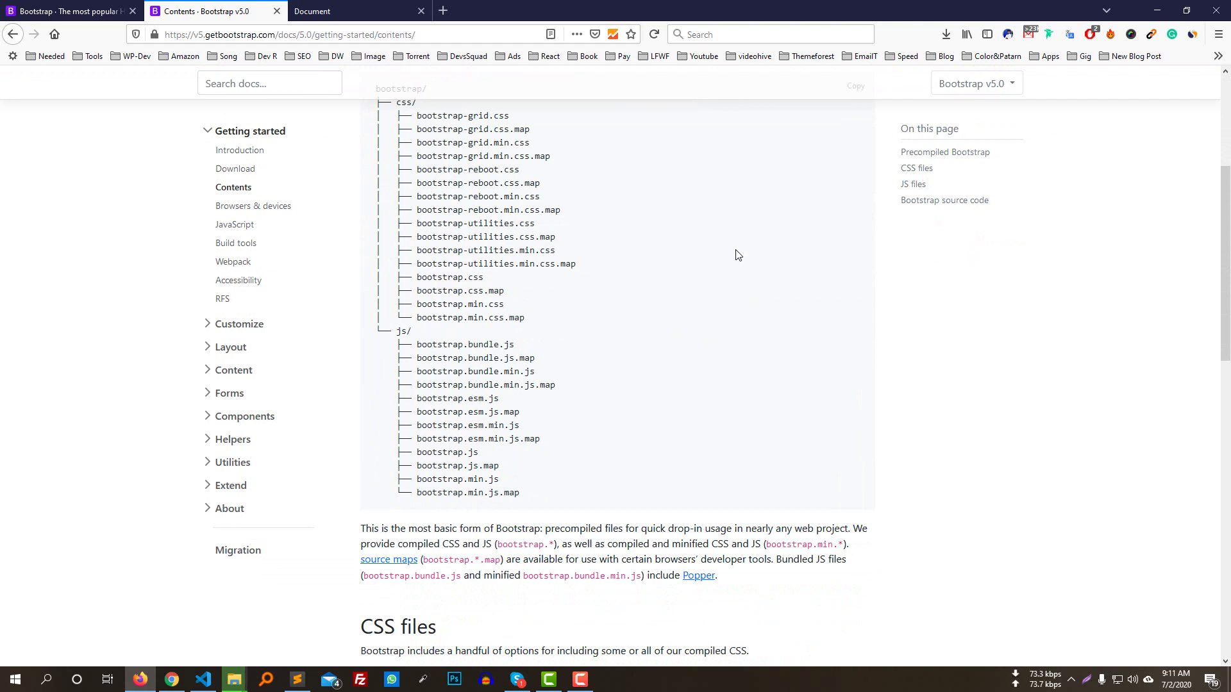
{"action": "scroll", "coordinate": [735, 252], "scroll_direction": "up", "scroll_amount": 1}
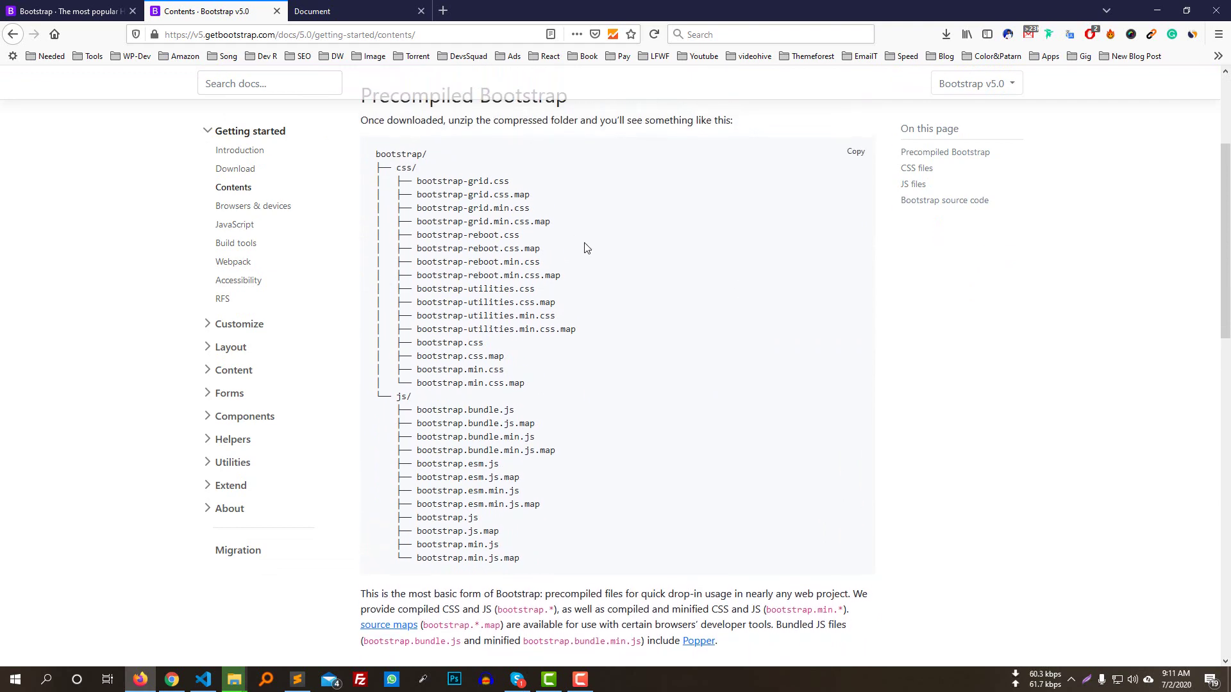
{"action": "scroll", "coordinate": [585, 258], "scroll_direction": "down", "scroll_amount": 8}
{"action": "scroll", "coordinate": [553, 300], "scroll_direction": "down", "scroll_amount": 6}
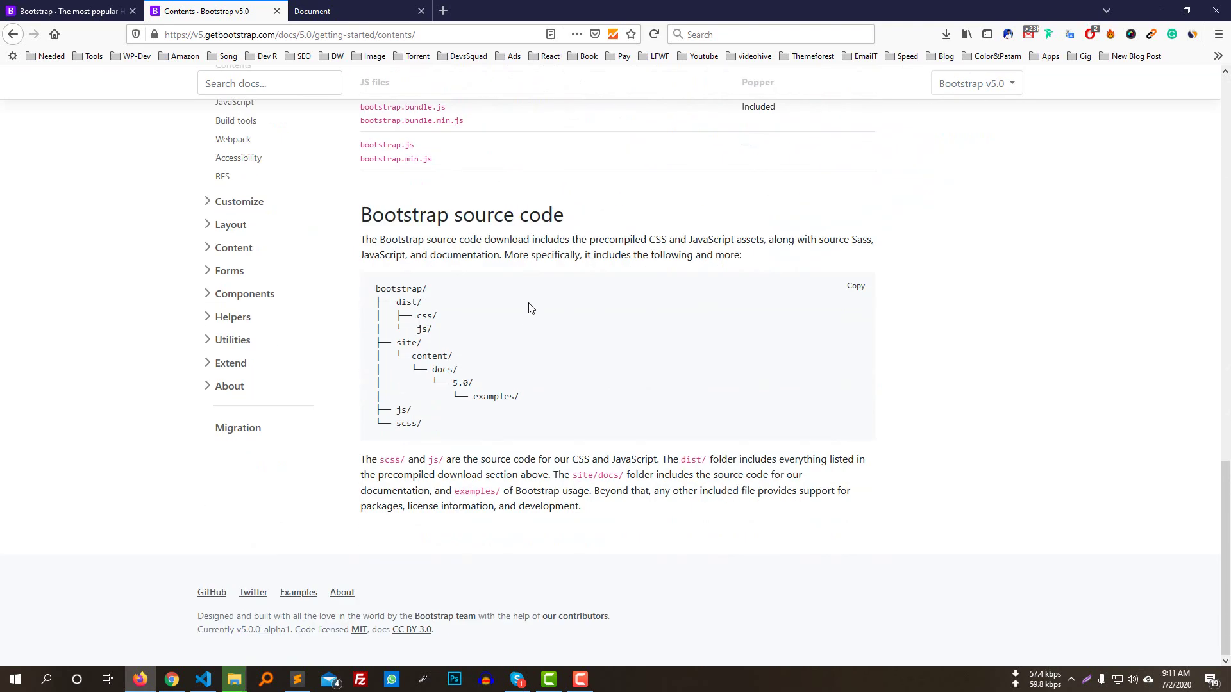
{"action": "scroll", "coordinate": [530, 308], "scroll_direction": "up", "scroll_amount": 11}
{"action": "scroll", "coordinate": [585, 229], "scroll_direction": "up", "scroll_amount": 6}
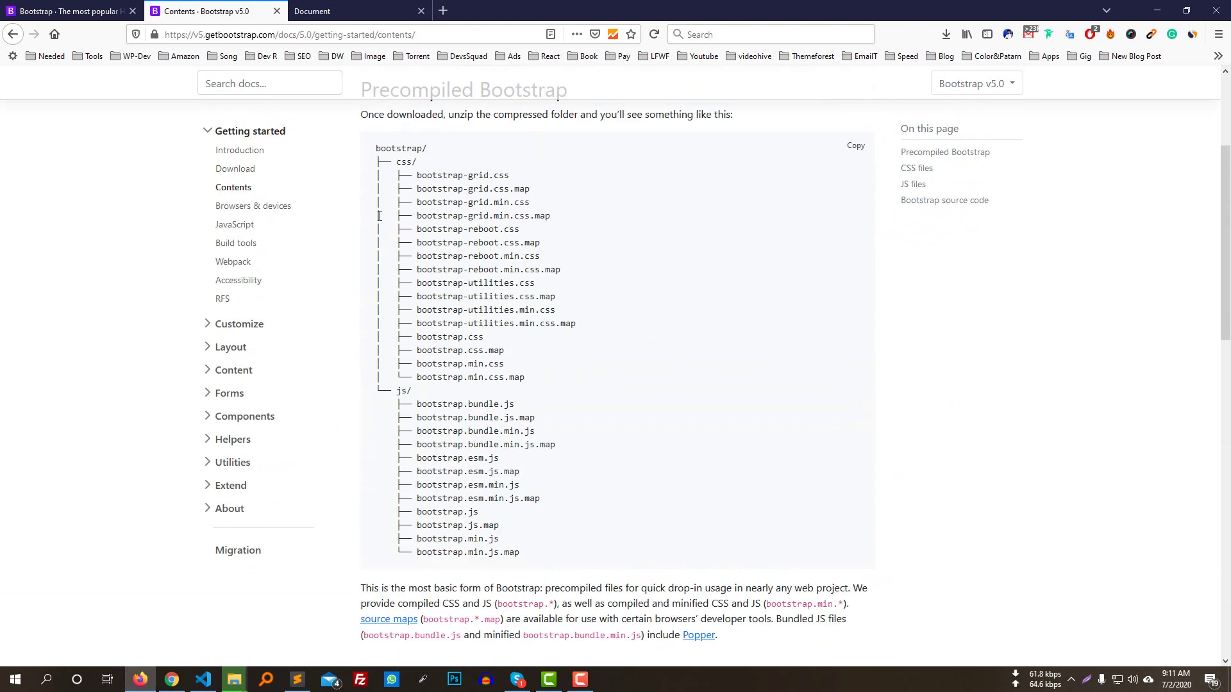
{"action": "left_click", "coordinate": [263, 206]}
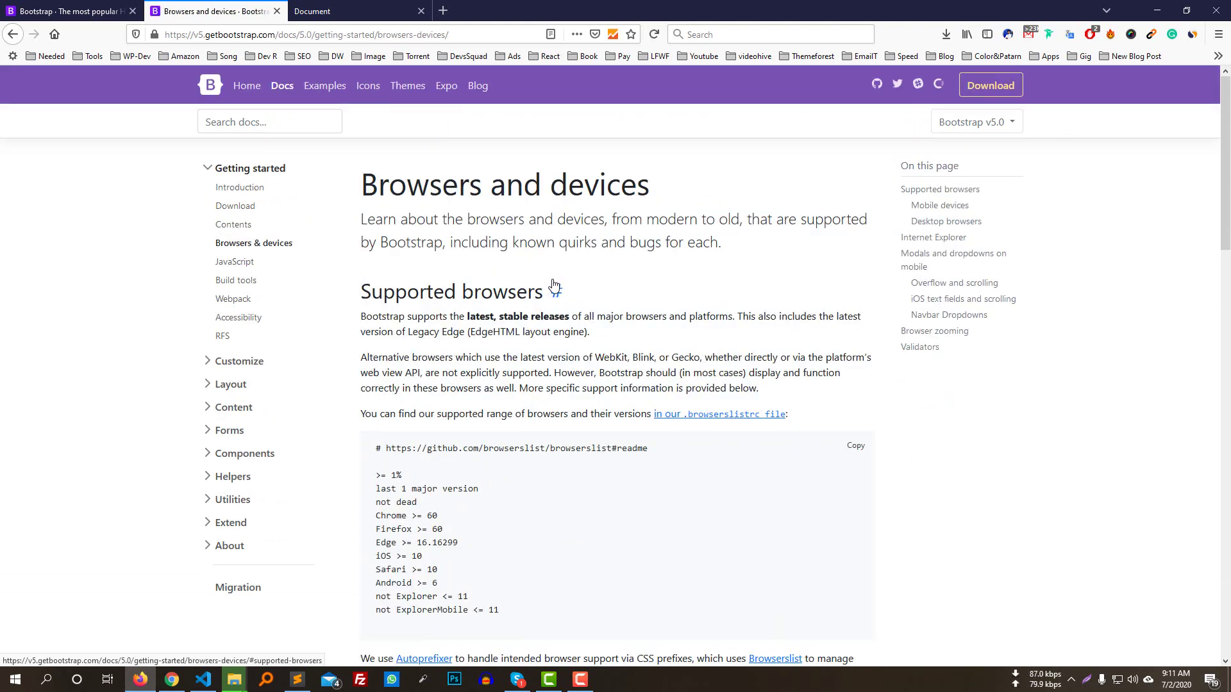
Step: Scroll the Browsers and devices page past the browserslist code and tables to Internet Explorer
{"action": "scroll", "coordinate": [674, 293], "scroll_direction": "down", "scroll_amount": 3}
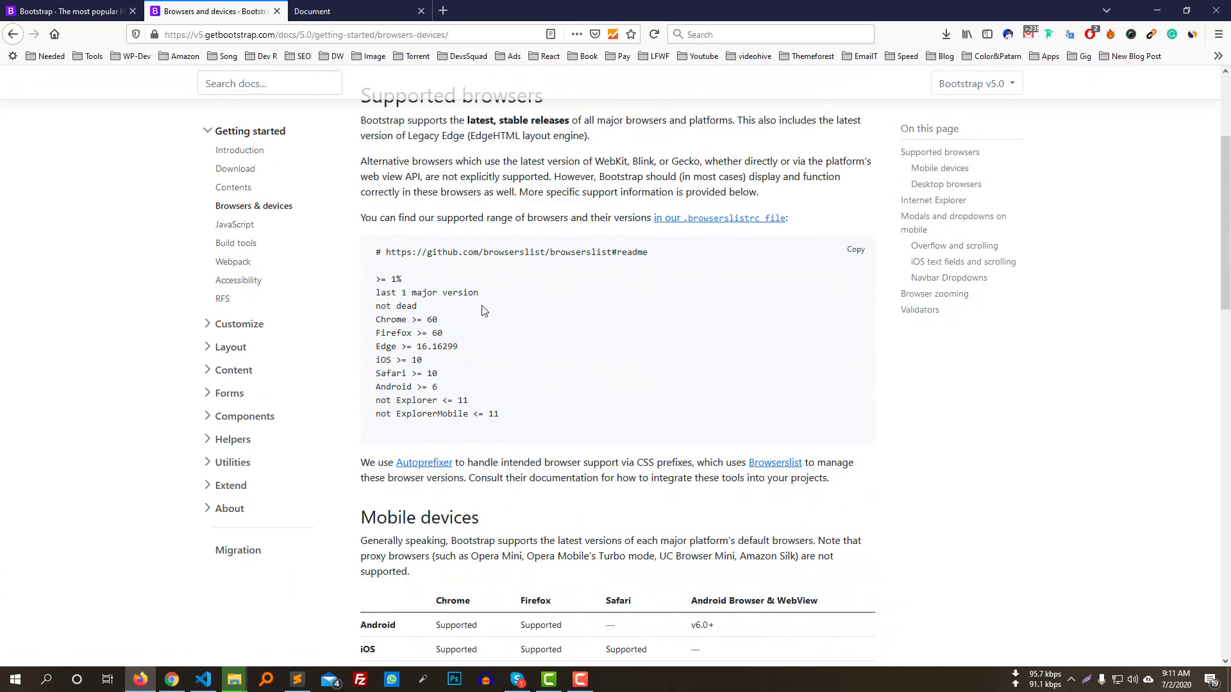
{"action": "left_click_drag", "start_coordinate": [371, 293], "coordinate": [477, 402]}
{"action": "left_click", "coordinate": [444, 331]}
{"action": "scroll", "coordinate": [532, 298], "scroll_direction": "down", "scroll_amount": 2}
{"action": "scroll", "coordinate": [532, 298], "scroll_direction": "down", "scroll_amount": 1}
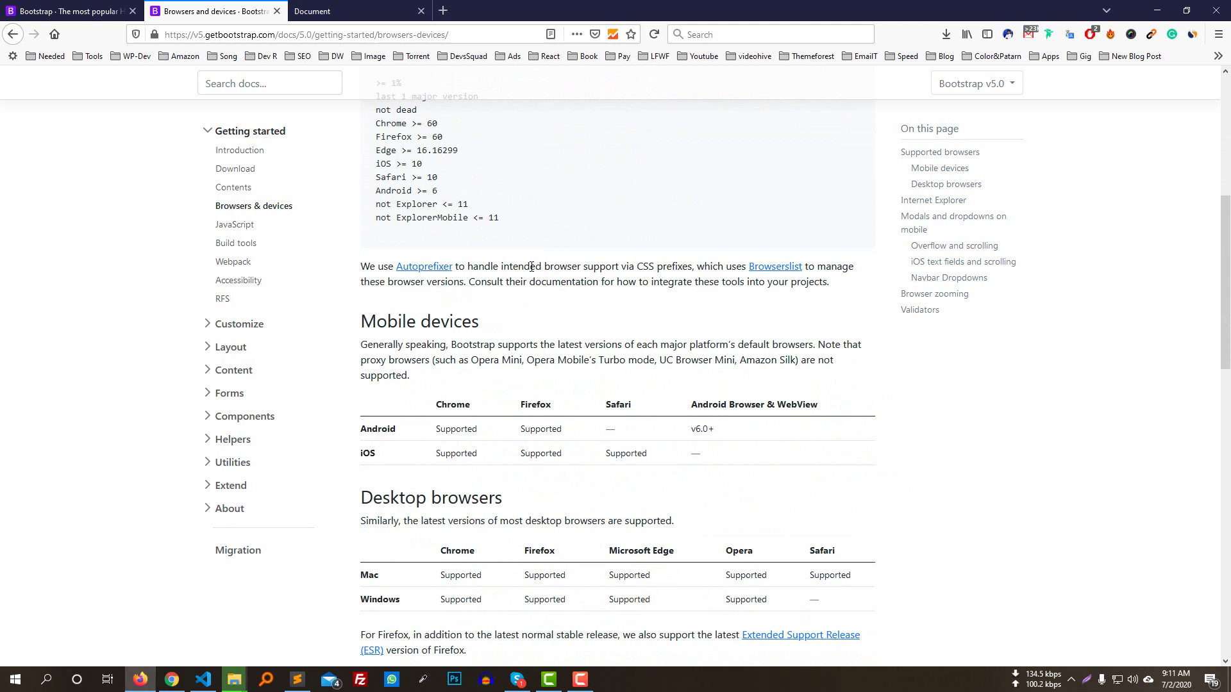
{"action": "scroll", "coordinate": [532, 266], "scroll_direction": "down", "scroll_amount": 2}
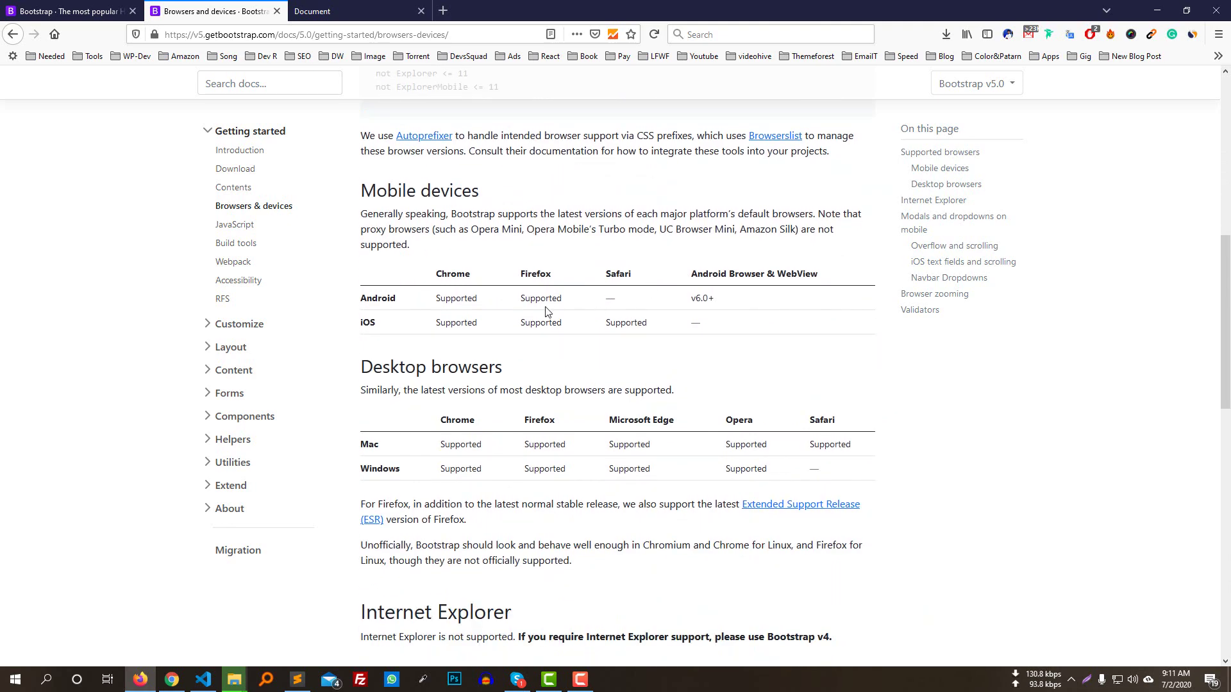
{"action": "scroll", "coordinate": [548, 313], "scroll_direction": "down", "scroll_amount": 3}
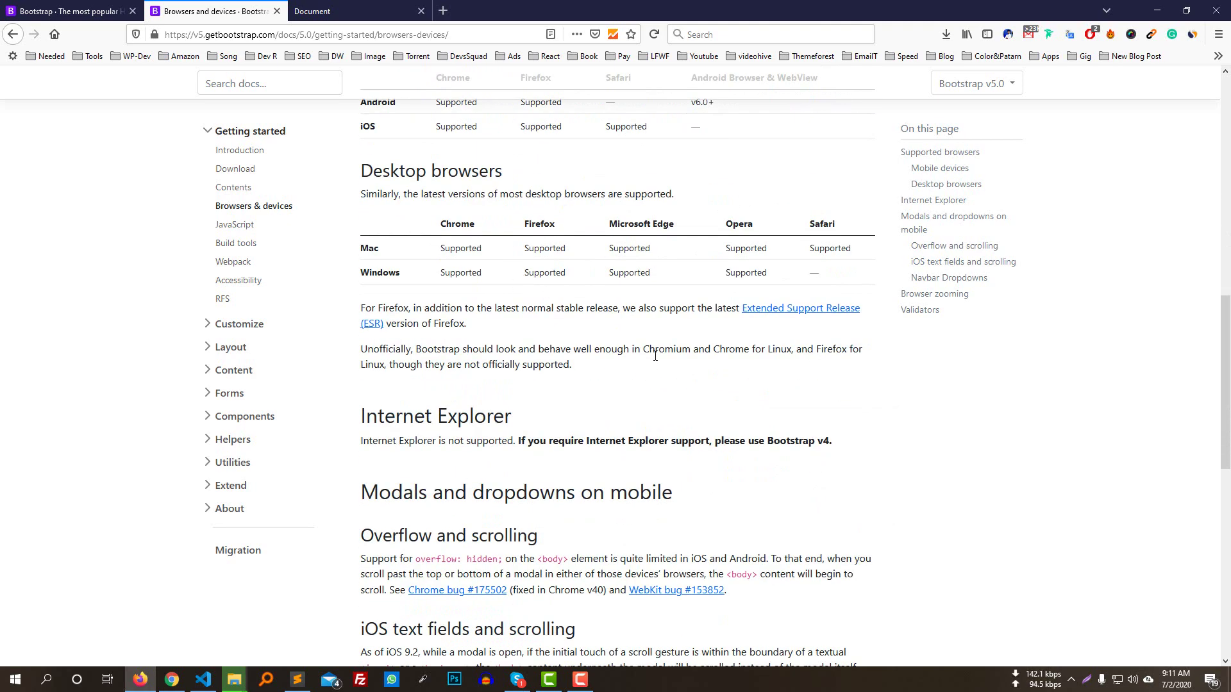
{"action": "scroll", "coordinate": [655, 355], "scroll_direction": "down", "scroll_amount": 2}
{"action": "scroll", "coordinate": [620, 299], "scroll_direction": "up", "scroll_amount": 1}
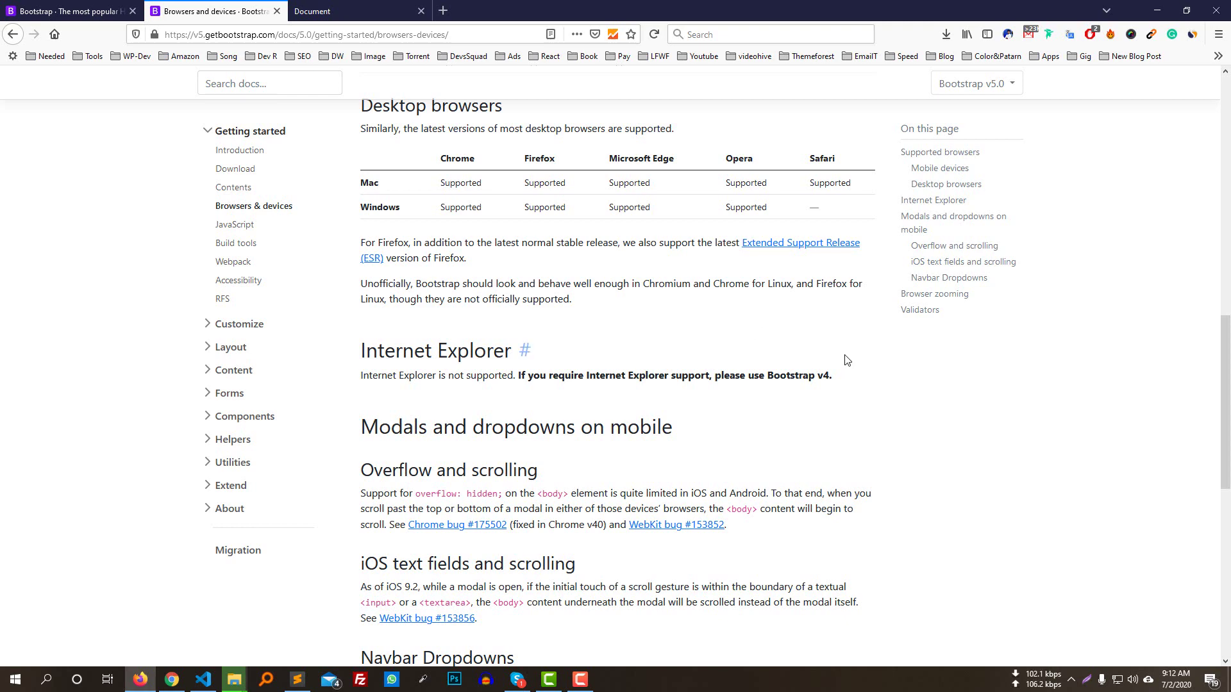
{"action": "scroll", "coordinate": [832, 343], "scroll_direction": "down", "scroll_amount": 3}
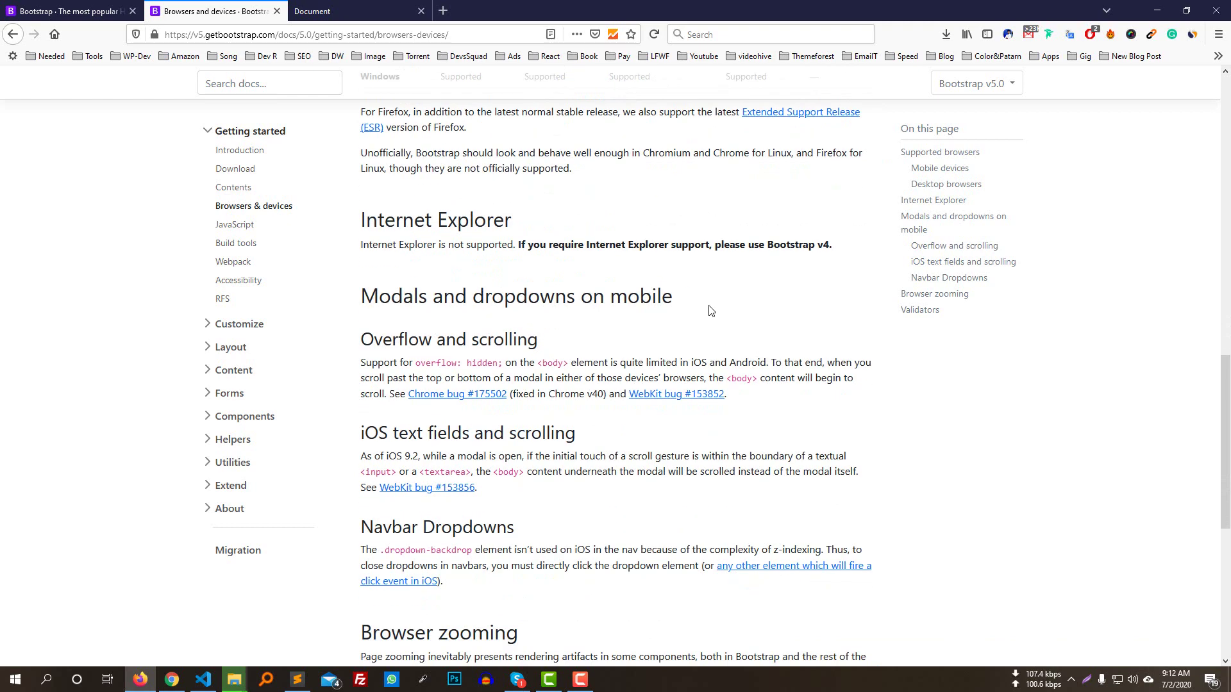
{"action": "scroll", "coordinate": [686, 287], "scroll_direction": "down", "scroll_amount": 2}
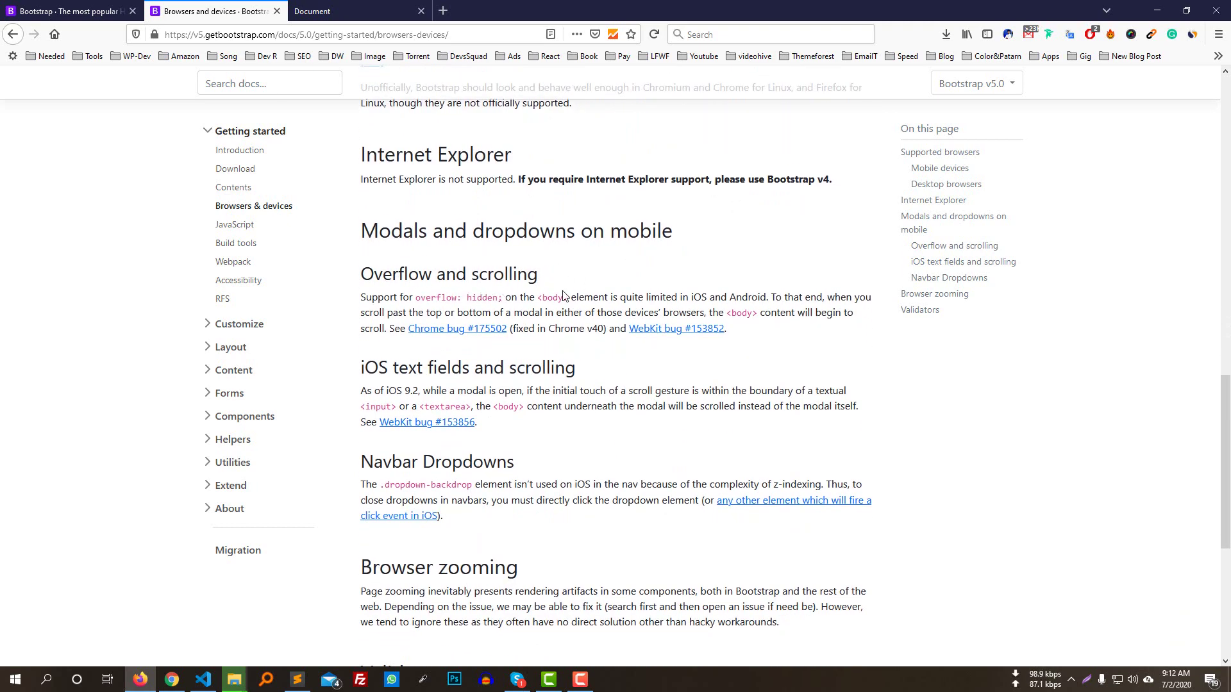
{"action": "scroll", "coordinate": [561, 292], "scroll_direction": "down", "scroll_amount": 3}
{"action": "scroll", "coordinate": [571, 257], "scroll_direction": "down", "scroll_amount": 5}
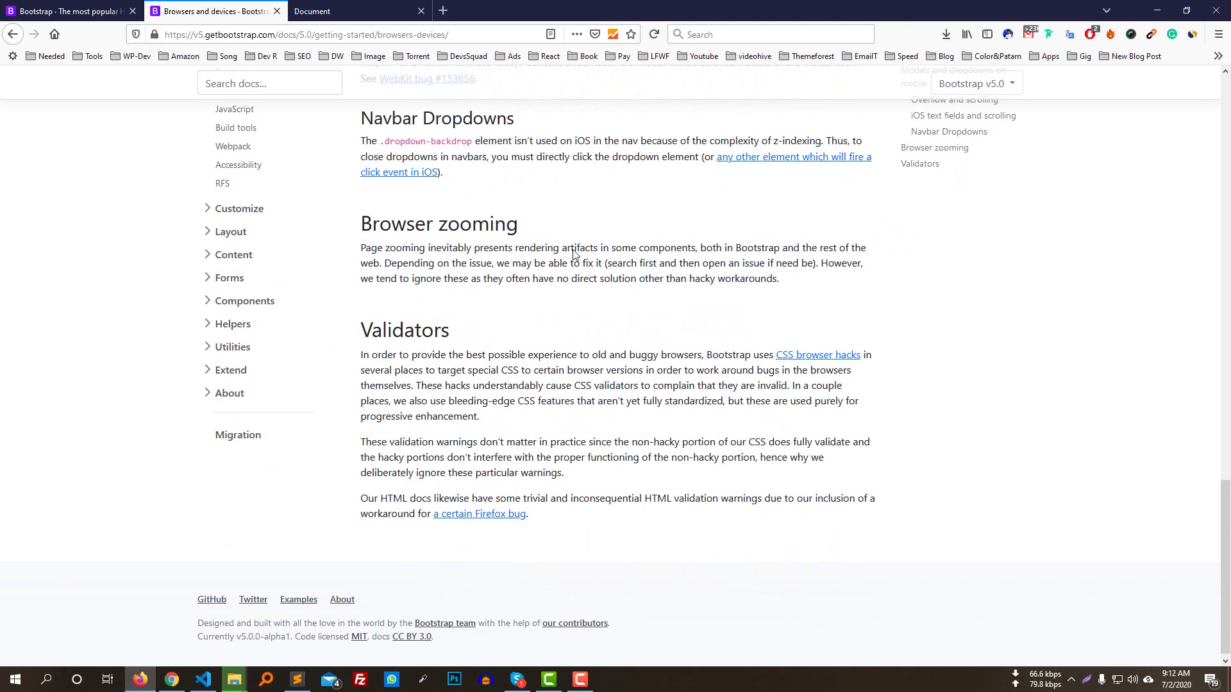
{"action": "scroll", "coordinate": [572, 288], "scroll_direction": "up", "scroll_amount": 7}
{"action": "scroll", "coordinate": [572, 314], "scroll_direction": "up", "scroll_amount": 15}
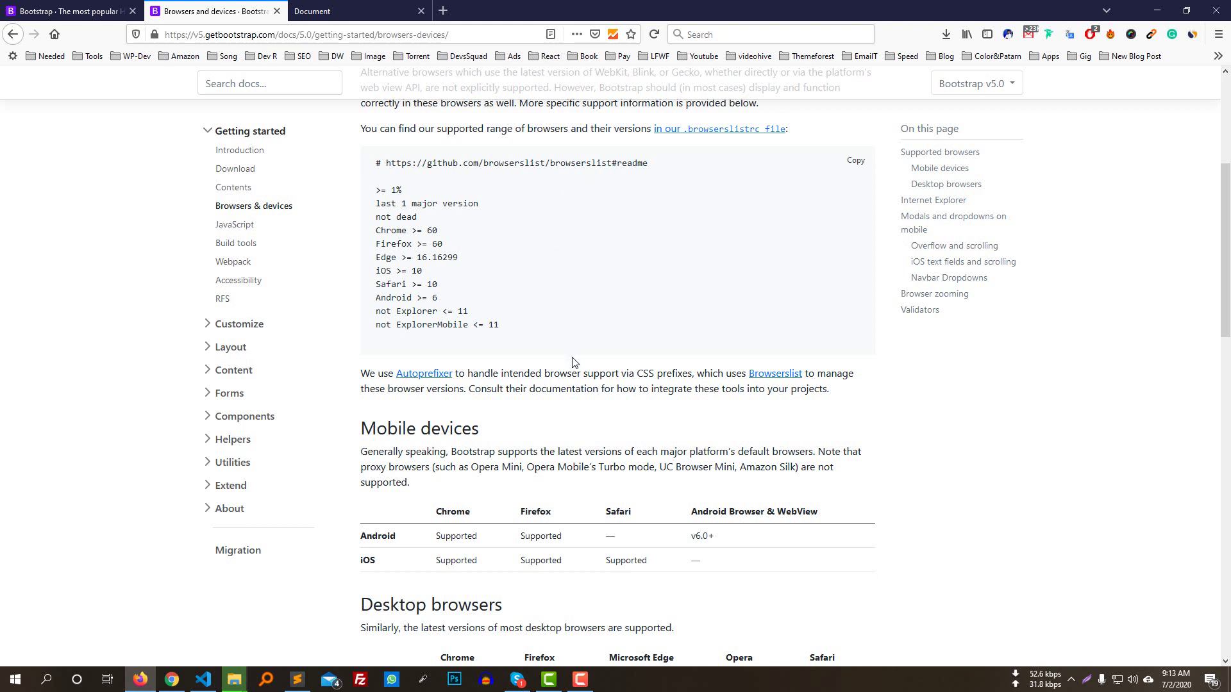
Step: Search Google for 'autoprefixer' in a new tab and open Autoprefixer CSS online
{"action": "left_click", "coordinate": [448, 18]}
{"action": "type", "text": "goo"}
{"action": "key", "text": "Return"}
{"action": "type", "text": "au"}
{"action": "key", "text": "Down"}
{"action": "key", "text": "Down"}
{"action": "key", "text": "Up"}
{"action": "key", "text": "Return"}
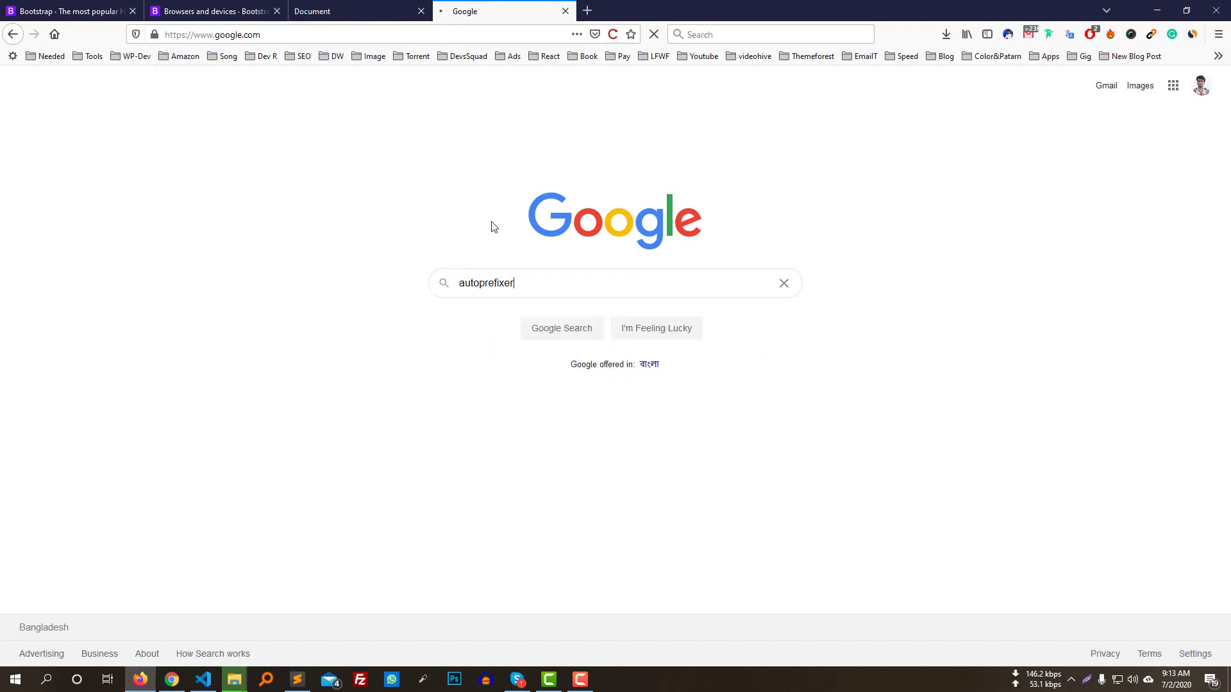
{"action": "left_click", "coordinate": [212, 202]}
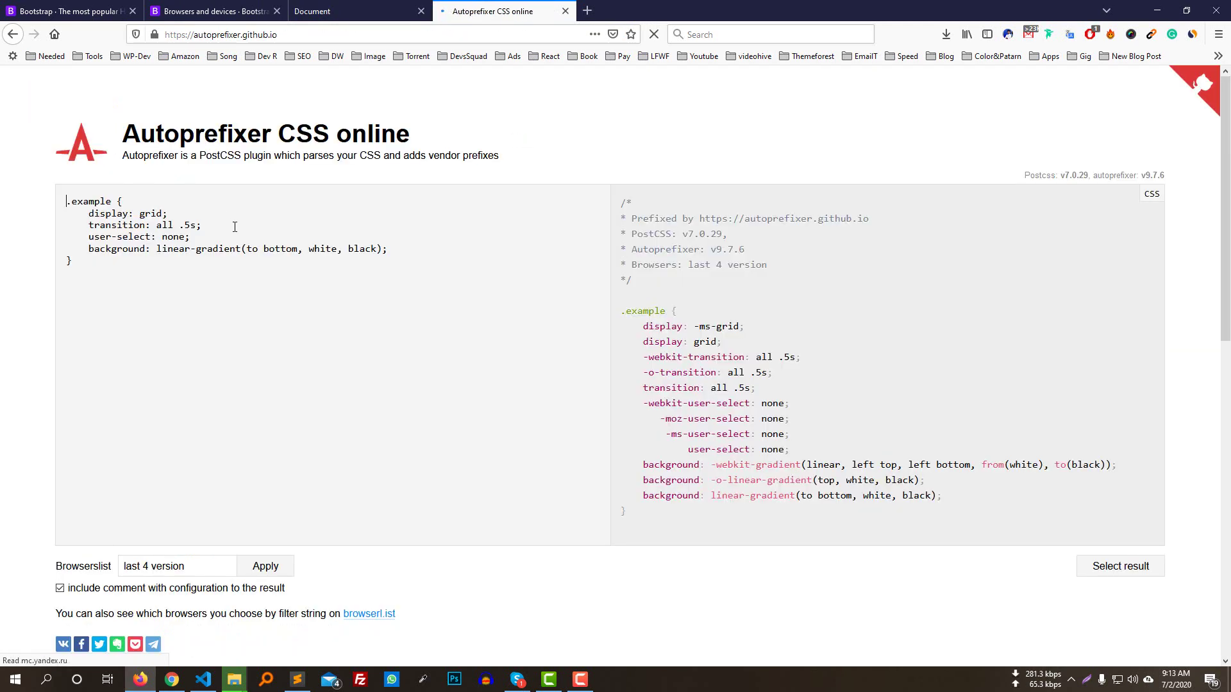
Step: Delete the user-select, background and display: grid declarations and 'all', leaving transition: .5s
{"action": "left_click_drag", "start_coordinate": [433, 255], "coordinate": [34, 237]}
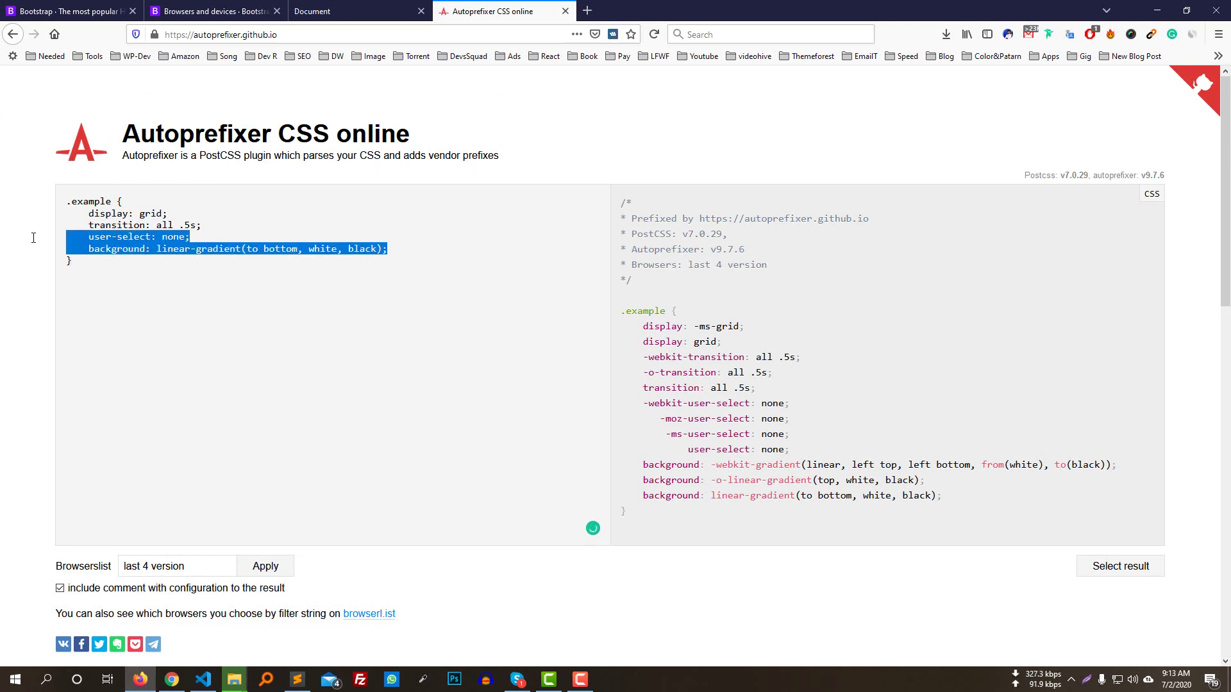
{"action": "key", "text": "BackSpace"}
{"action": "triple_click", "coordinate": [198, 216]}
{"action": "key", "text": "BackSpace"}
{"action": "key", "text": "BackSpace"}
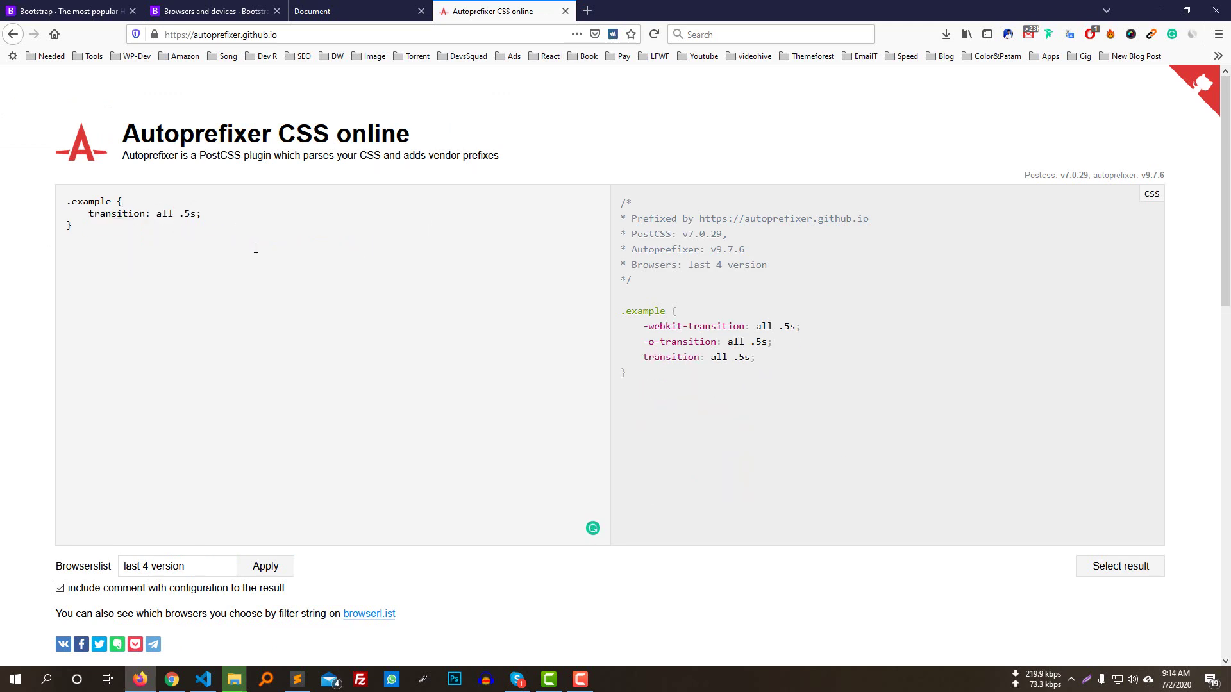
{"action": "double_click", "coordinate": [168, 214]}
{"action": "key", "text": "BackSpace"}
Step: Inspect the -webkit- and -o- prefixed transition lines in the output
{"action": "double_click", "coordinate": [668, 327]}
{"action": "left_click", "coordinate": [655, 348]}
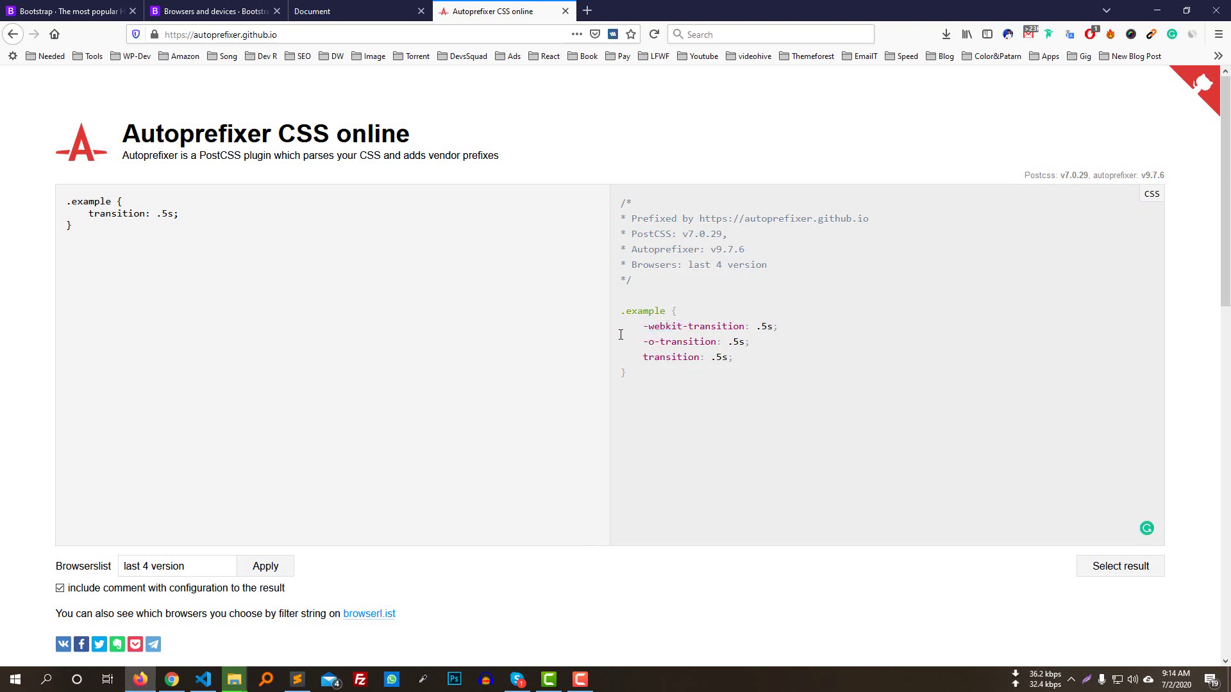
{"action": "left_click_drag", "start_coordinate": [762, 343], "coordinate": [600, 333]}
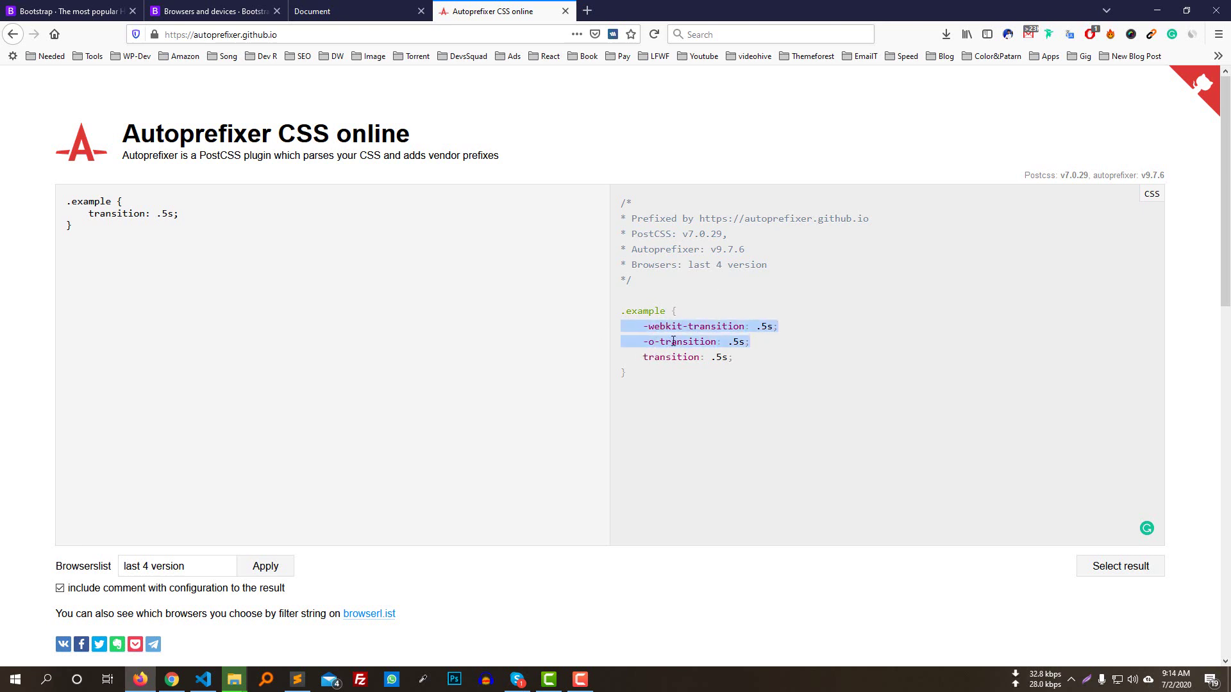
{"action": "left_click", "coordinate": [645, 363]}
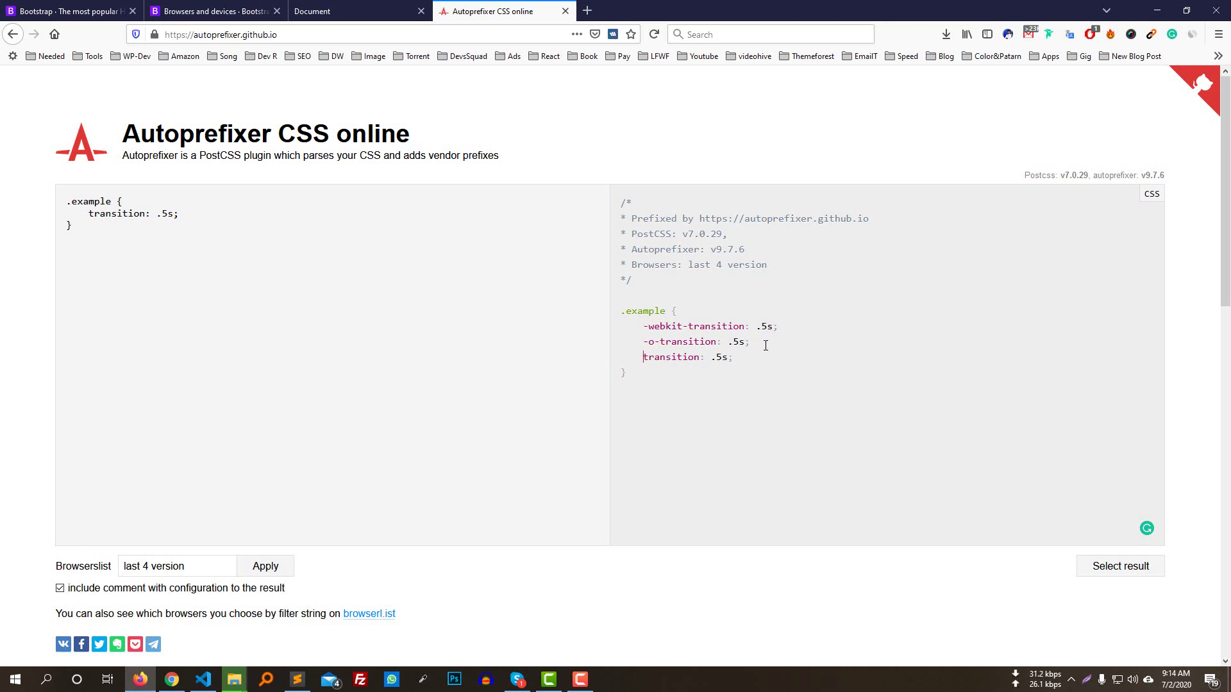
{"action": "mouse_move", "coordinate": [651, 326]}
{"action": "left_mouse_down"}
{"action": "mouse_move", "coordinate": [791, 327]}
{"action": "mouse_move", "coordinate": [639, 337]}
{"action": "left_mouse_up"}
{"action": "left_click", "coordinate": [805, 325]}
Step: Add a new indented line after the transition declaration
{"action": "left_click", "coordinate": [228, 217]}
{"action": "key", "text": "Return"}
{"action": "key", "text": "Tab"}
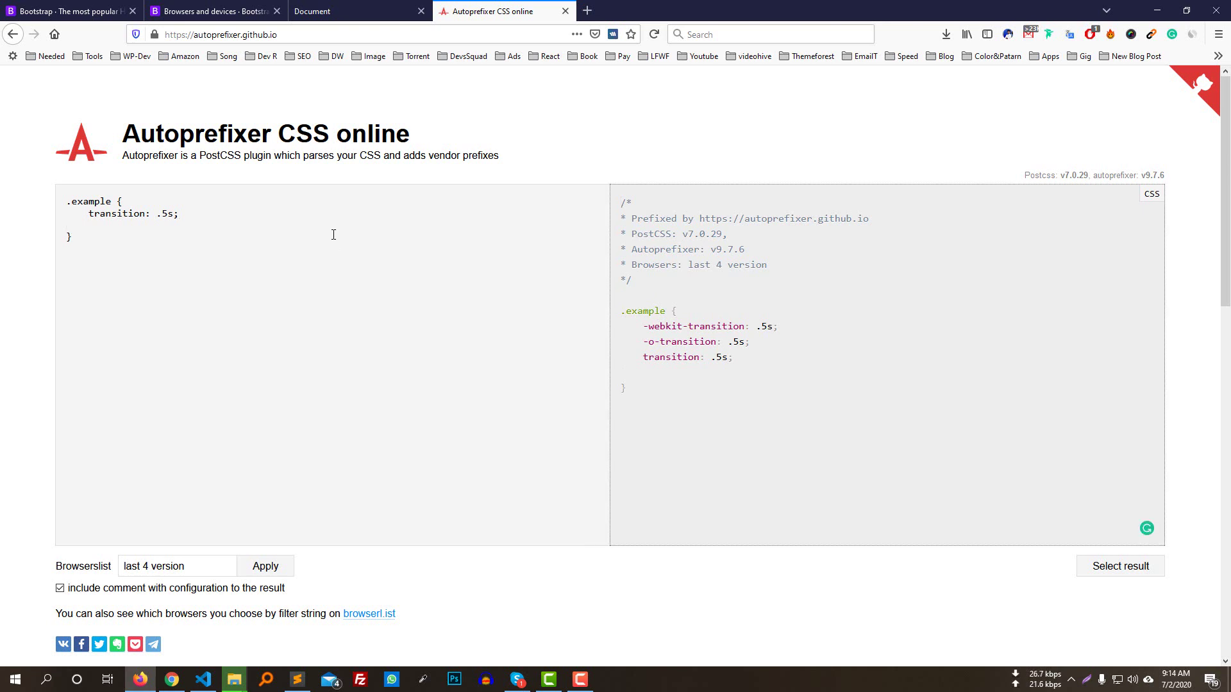
Step: Type 'transform:' on the new input line and add a blank line after transition
{"action": "left_click", "coordinate": [184, 230]}
{"action": "type", "text": "transf"}
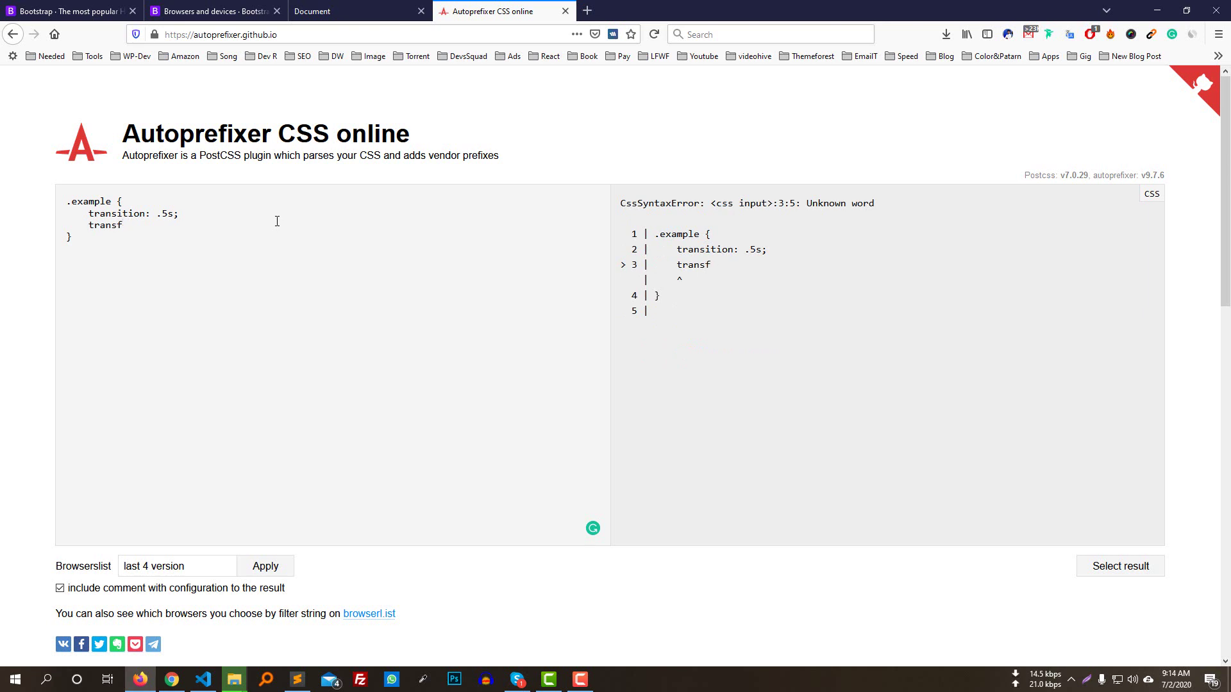
{"action": "type", "text": "orm:"}
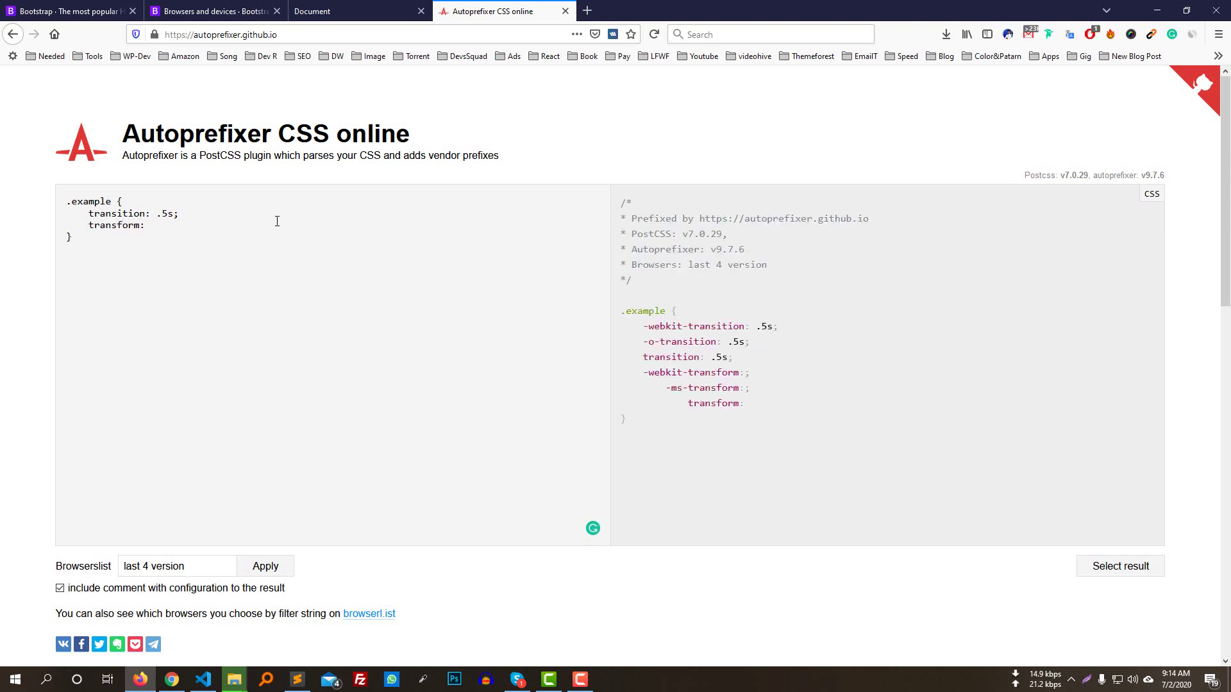
{"action": "left_click", "coordinate": [231, 213]}
{"action": "key", "text": "Return"}
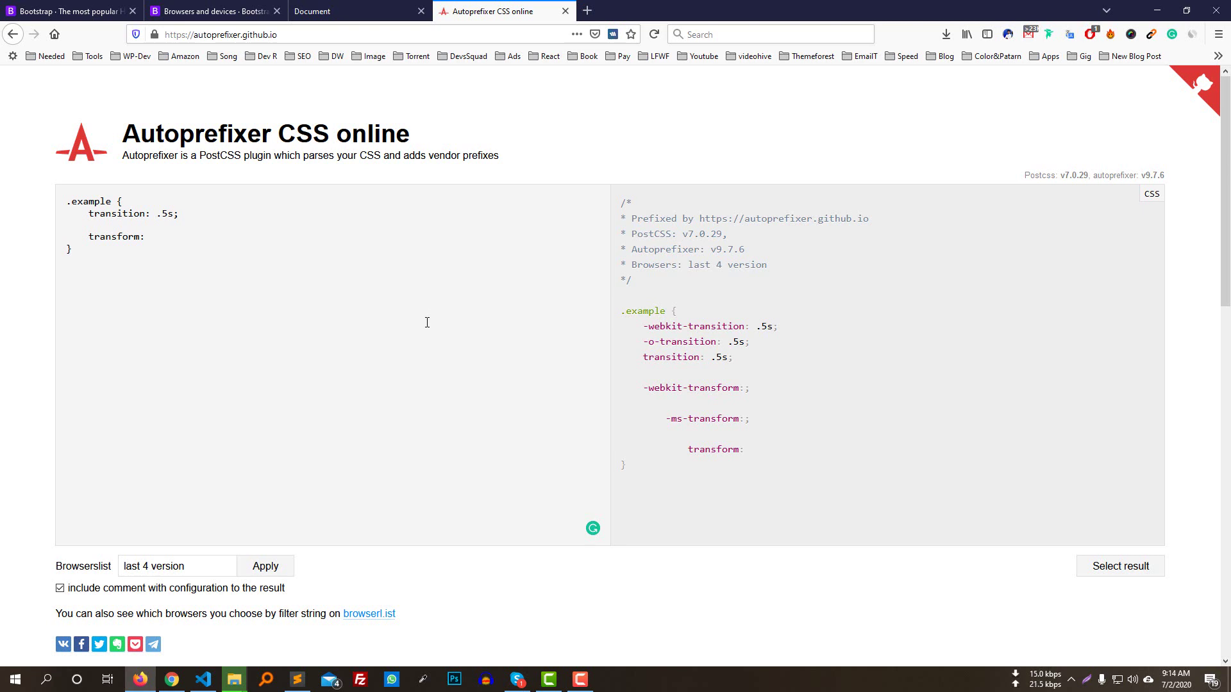
Step: Inspect the -webkit- transform prefix in the output, then return to the Bootstrap browsers page
{"action": "double_click", "coordinate": [666, 389]}
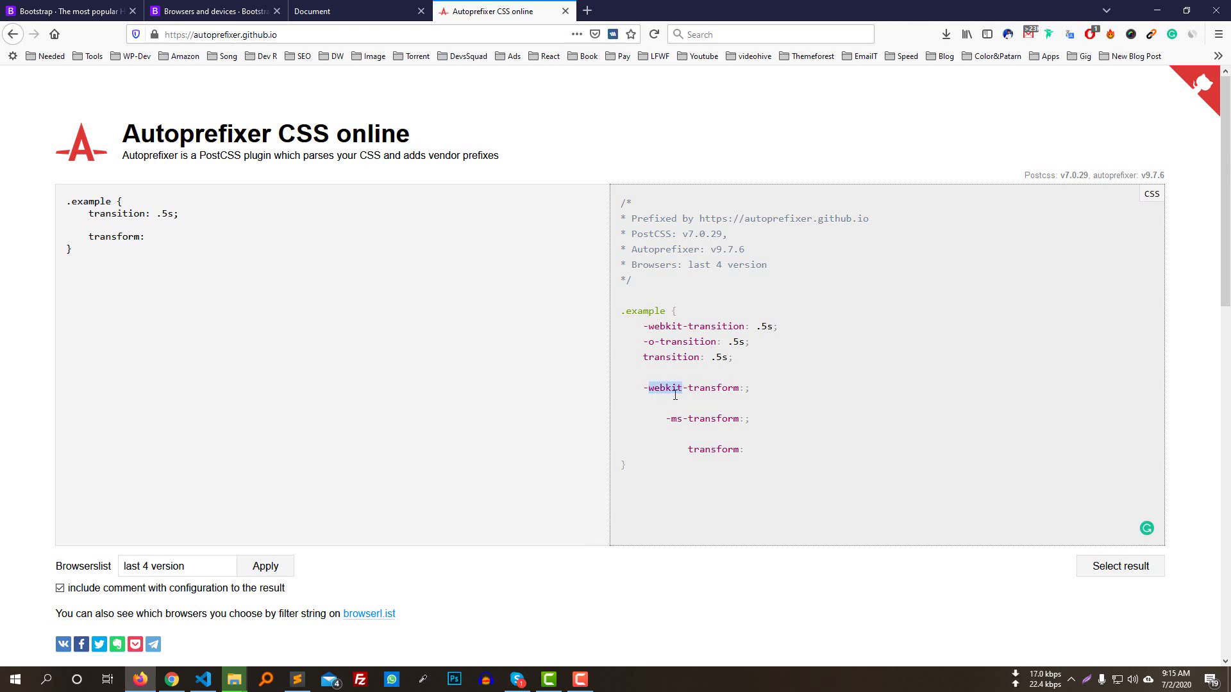
{"action": "left_click", "coordinate": [679, 394]}
{"action": "left_click", "coordinate": [214, 11]}
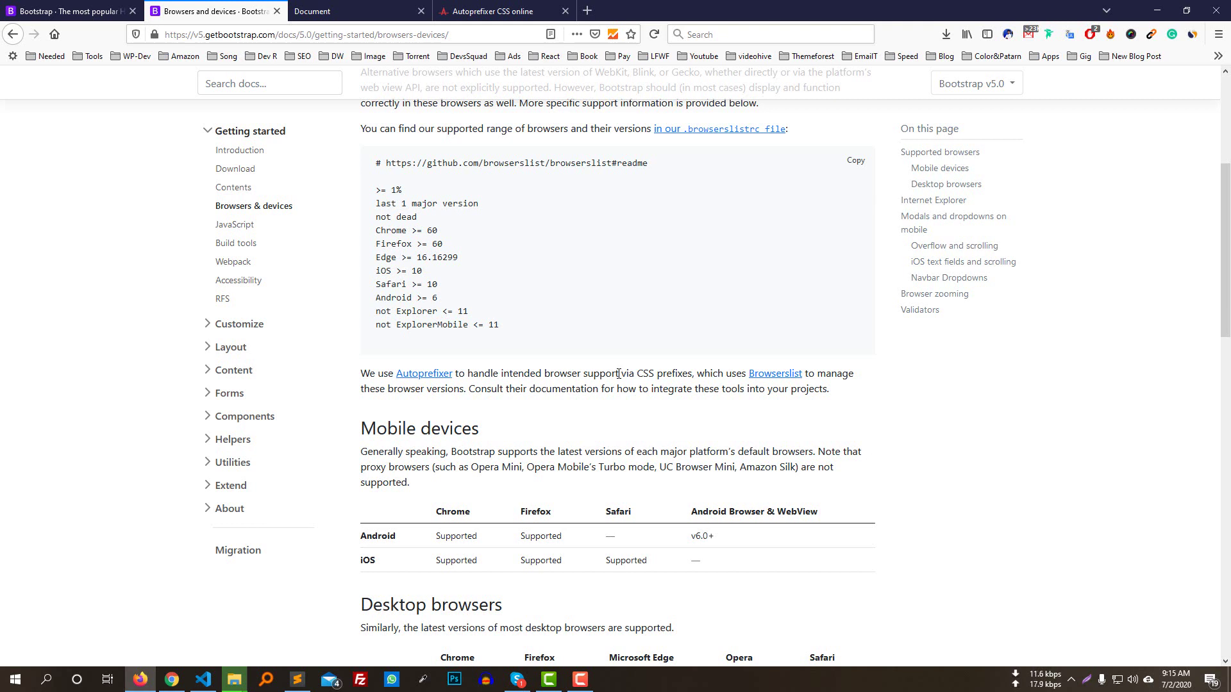
Step: Open the Bootstrap JavaScript docs page and scroll through it
{"action": "left_click", "coordinate": [236, 224]}
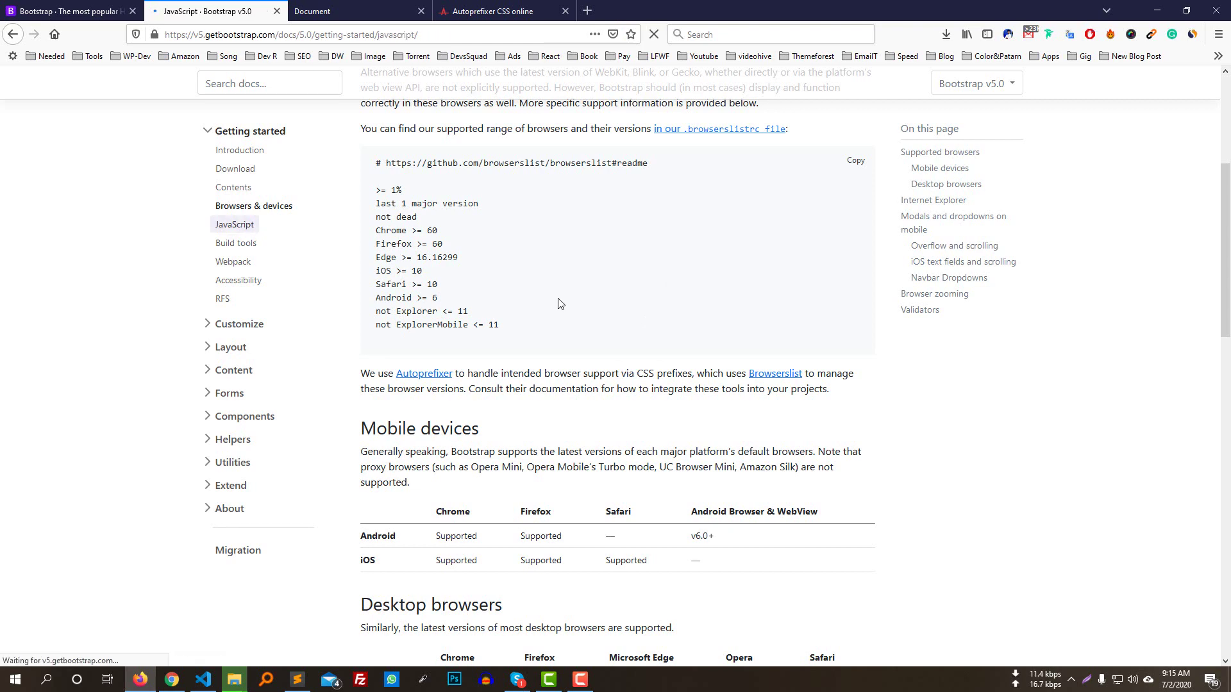
{"action": "scroll", "coordinate": [500, 301], "scroll_direction": "down", "scroll_amount": 6}
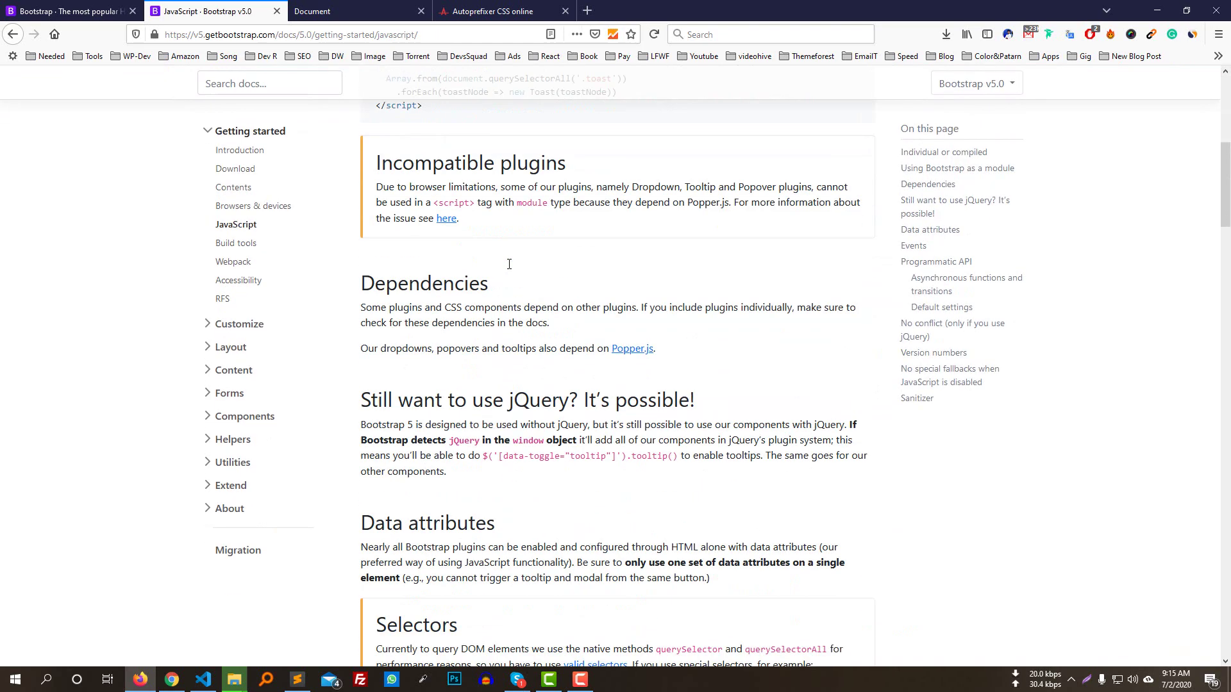
{"action": "scroll", "coordinate": [509, 264], "scroll_direction": "down", "scroll_amount": 4}
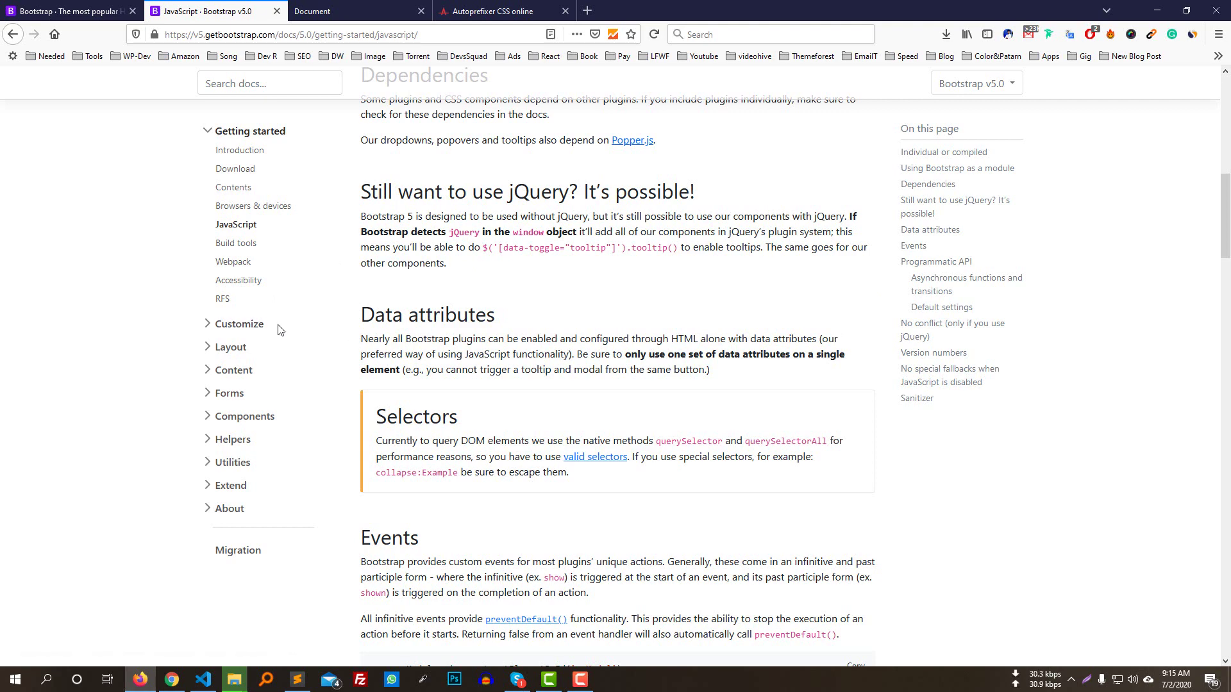
{"action": "scroll", "coordinate": [282, 330], "scroll_direction": "down", "scroll_amount": 3}
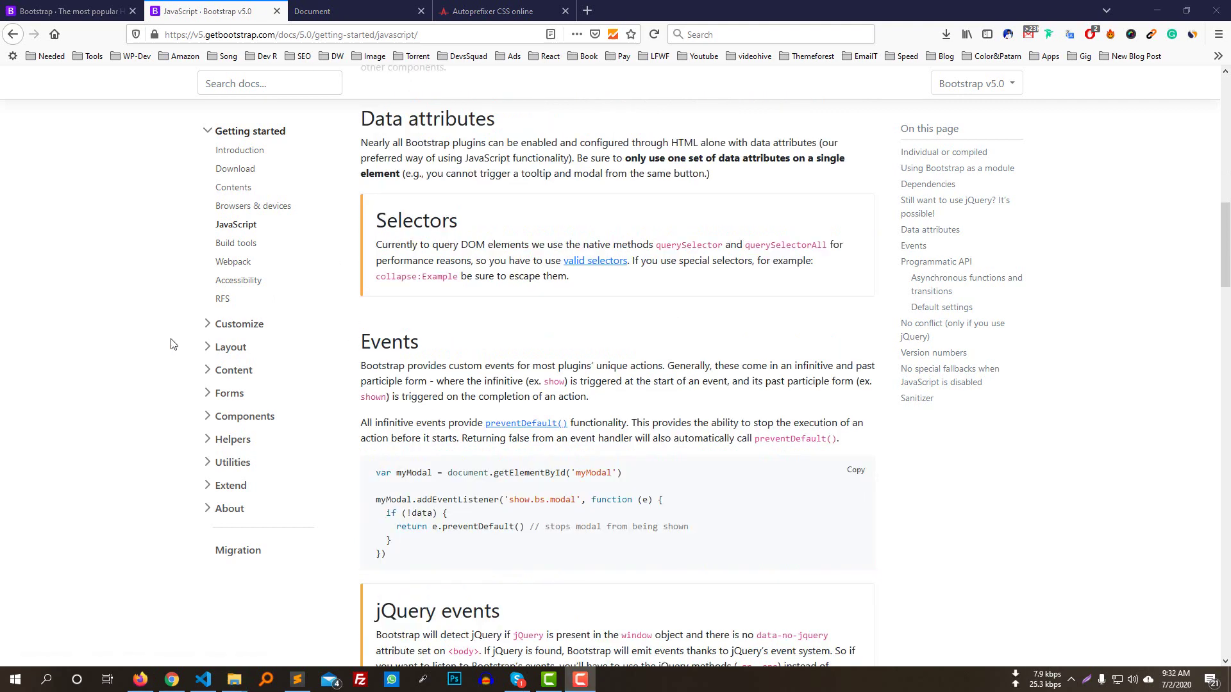
Step: Open Customize > Overview and expand the Layout section in the sidebar
{"action": "left_click", "coordinate": [239, 325]}
{"action": "left_click", "coordinate": [235, 343]}
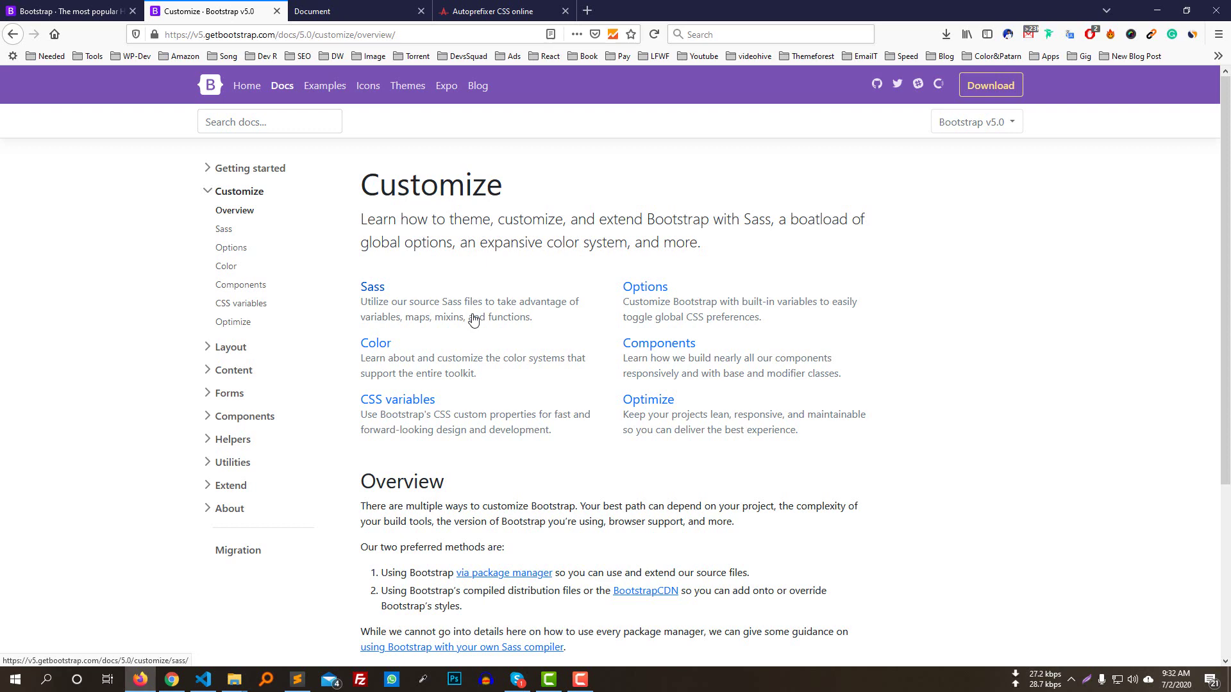
{"action": "scroll", "coordinate": [577, 317], "scroll_direction": "down", "scroll_amount": 3}
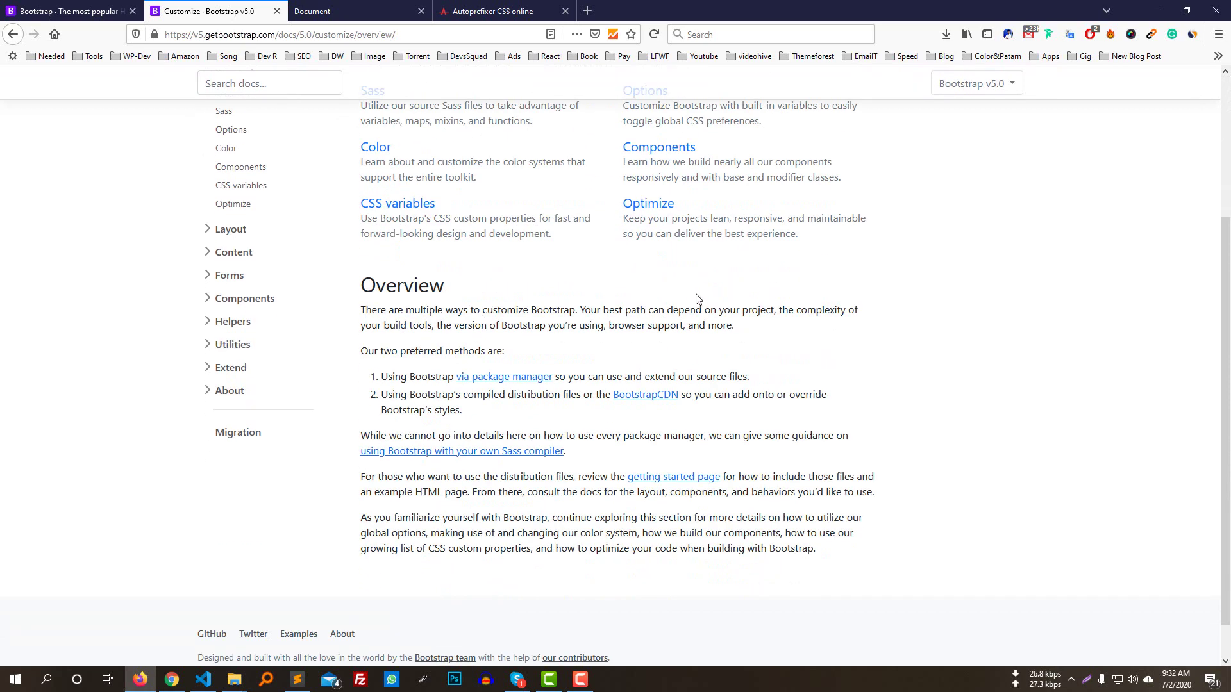
{"action": "scroll", "coordinate": [635, 294], "scroll_direction": "up", "scroll_amount": 3}
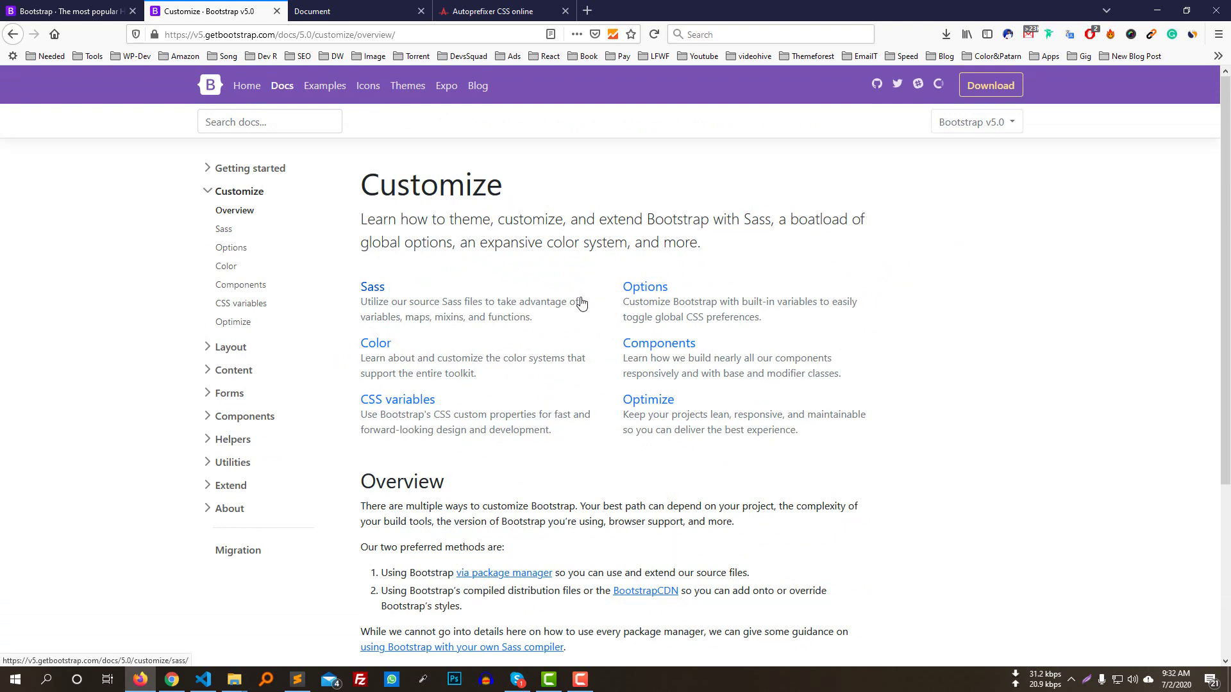
{"action": "left_click", "coordinate": [220, 354]}
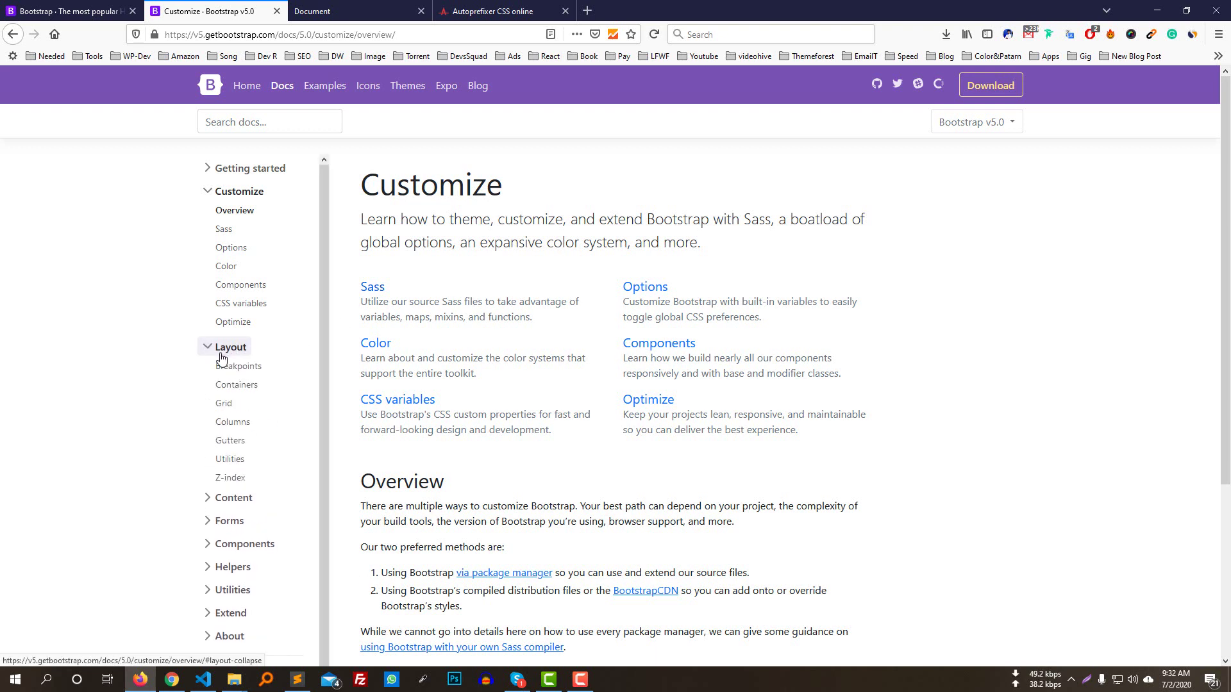
Step: Open Layout > Breakpoints and scroll to the X-Small to Extra extra large breakpoints table
{"action": "left_click", "coordinate": [236, 366]}
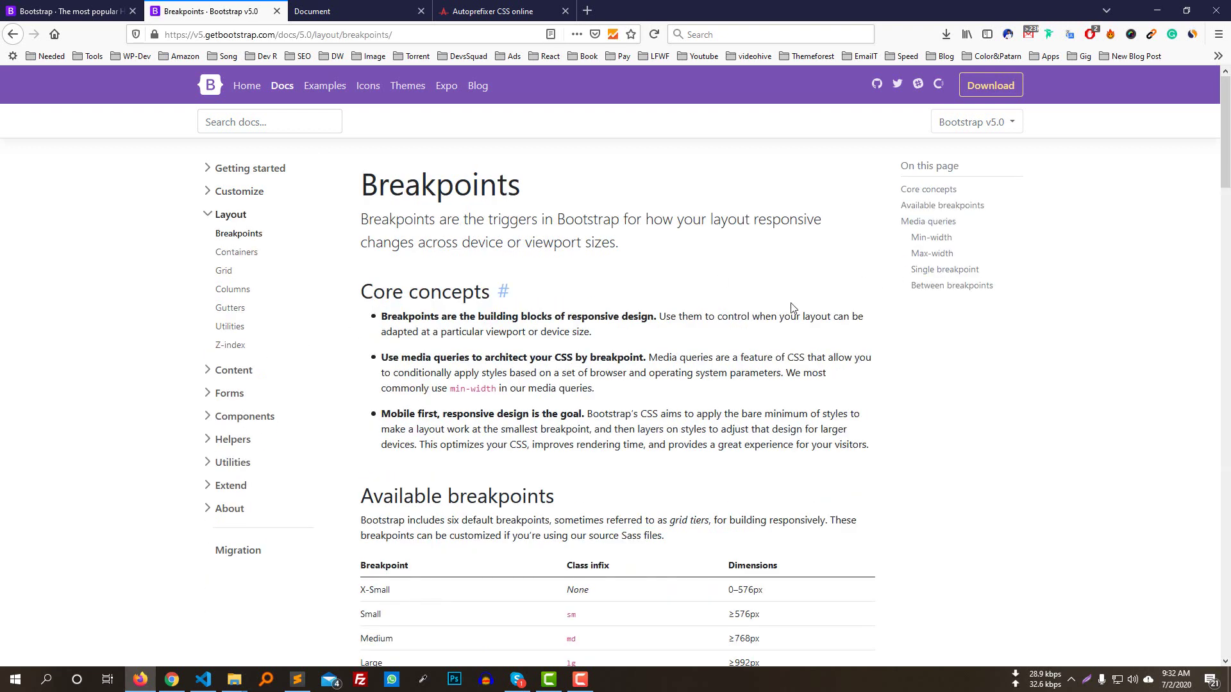
{"action": "scroll", "coordinate": [728, 320], "scroll_direction": "down", "scroll_amount": 3}
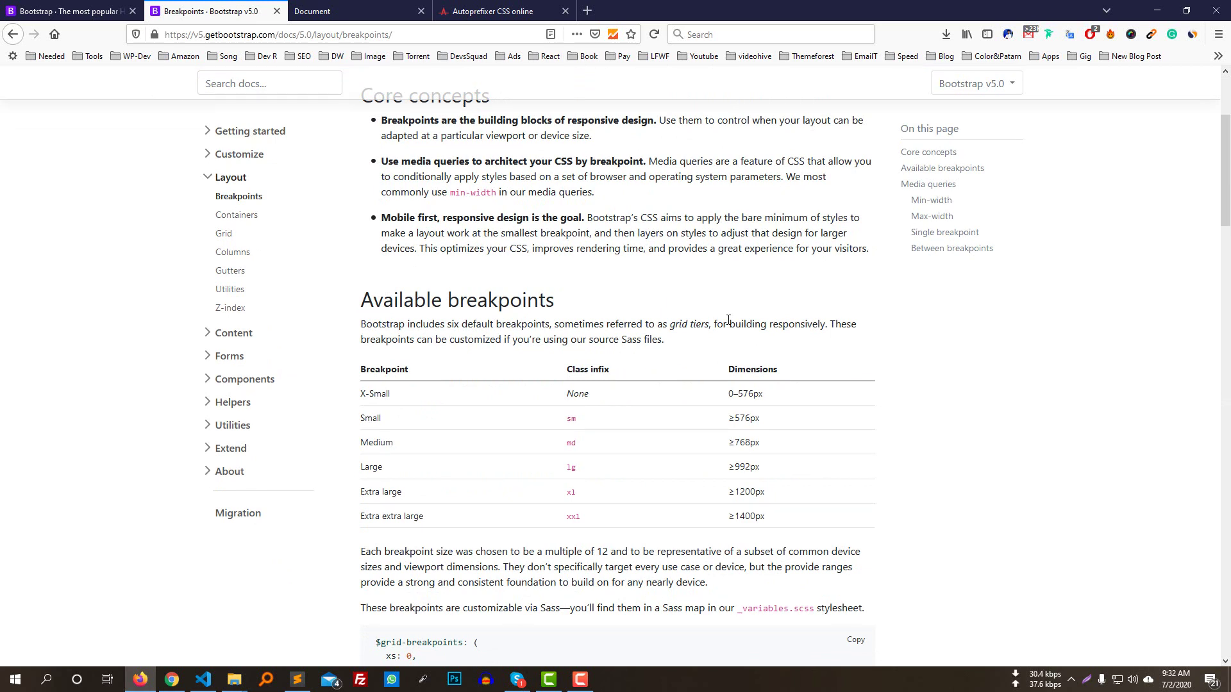
{"action": "scroll", "coordinate": [728, 320], "scroll_direction": "down", "scroll_amount": 2}
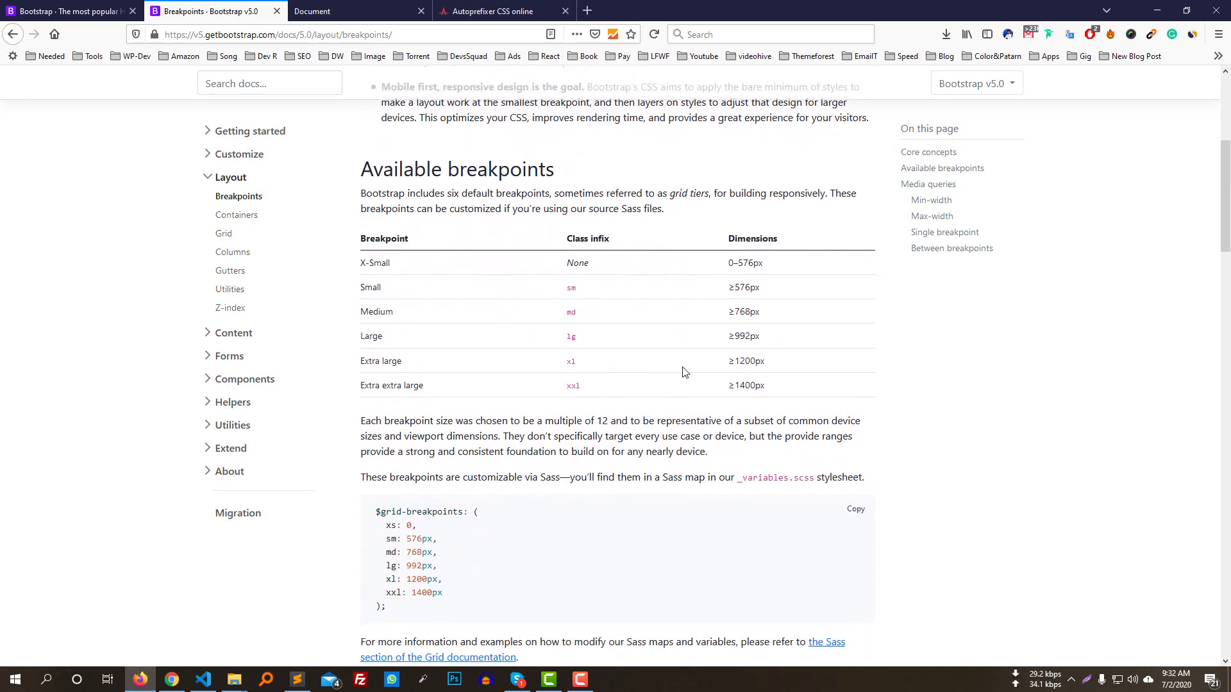